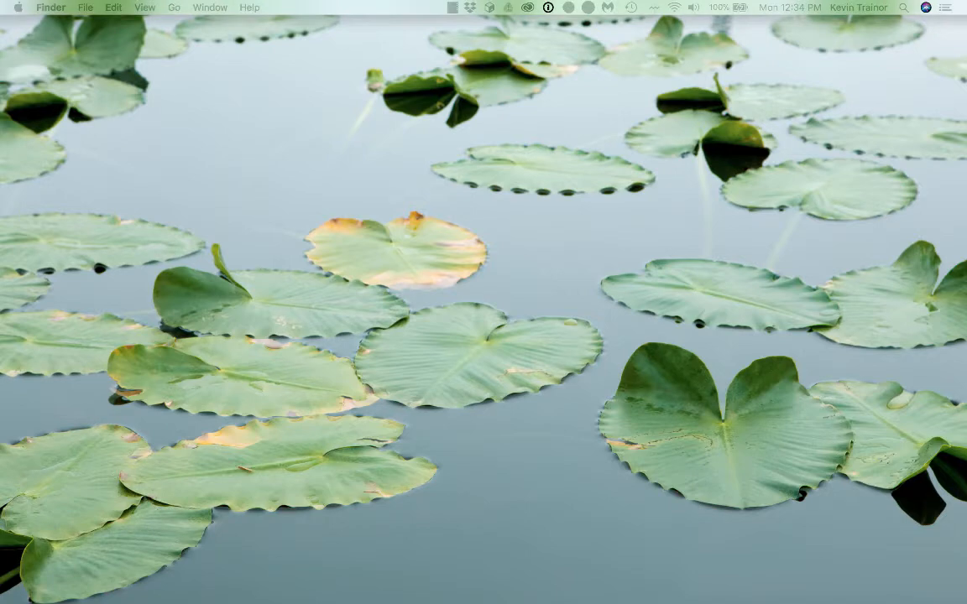
Switch to the Windows desktop and bring up the Week 4 course schedule page in Edge.
key(ctrl+Right)
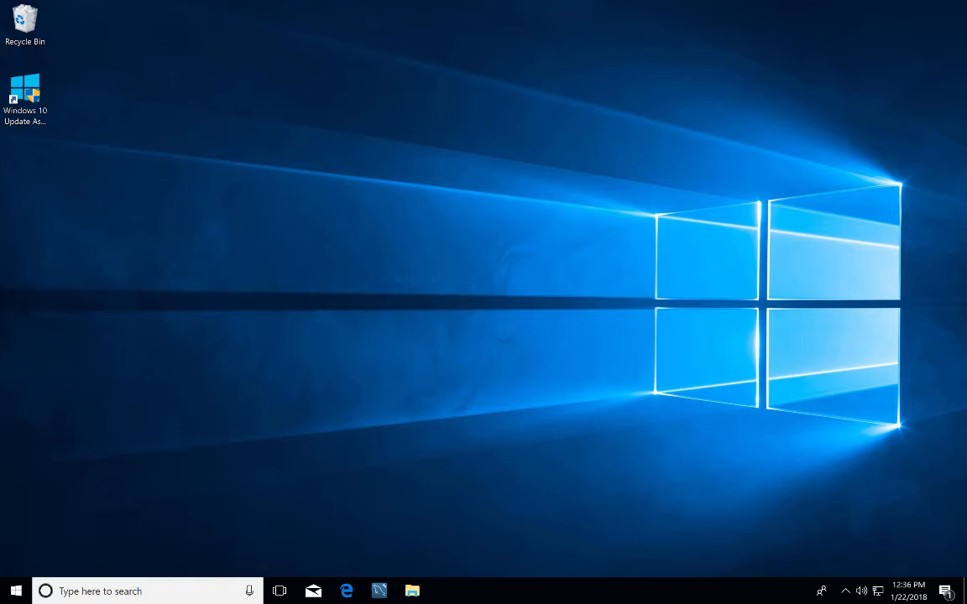
click(346, 592)
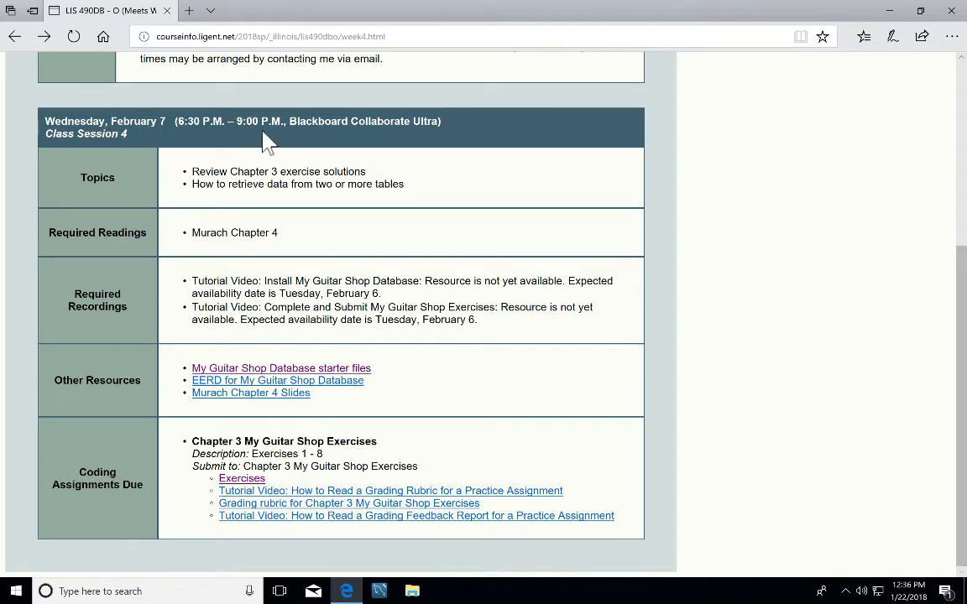
scroll(263, 139, up, 4)
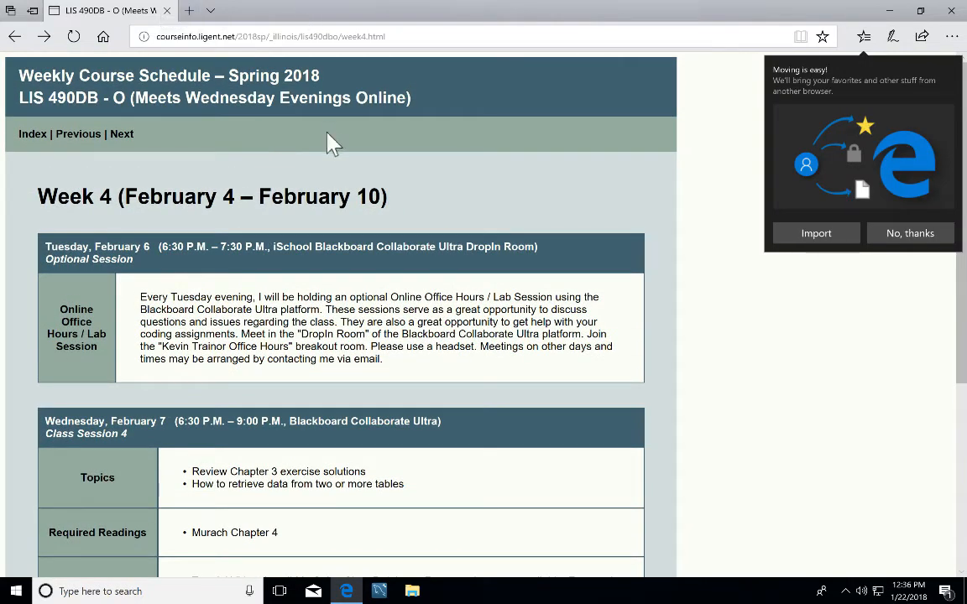
Search for "anaconda download" in a new browser tab and open Anaconda's Downloads page from the results.
click(190, 11)
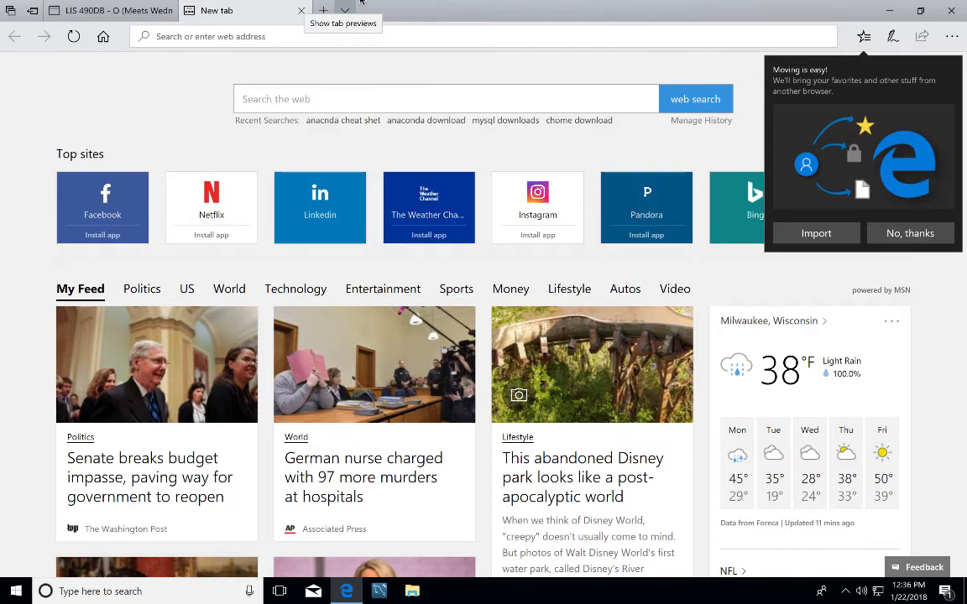
text(a)
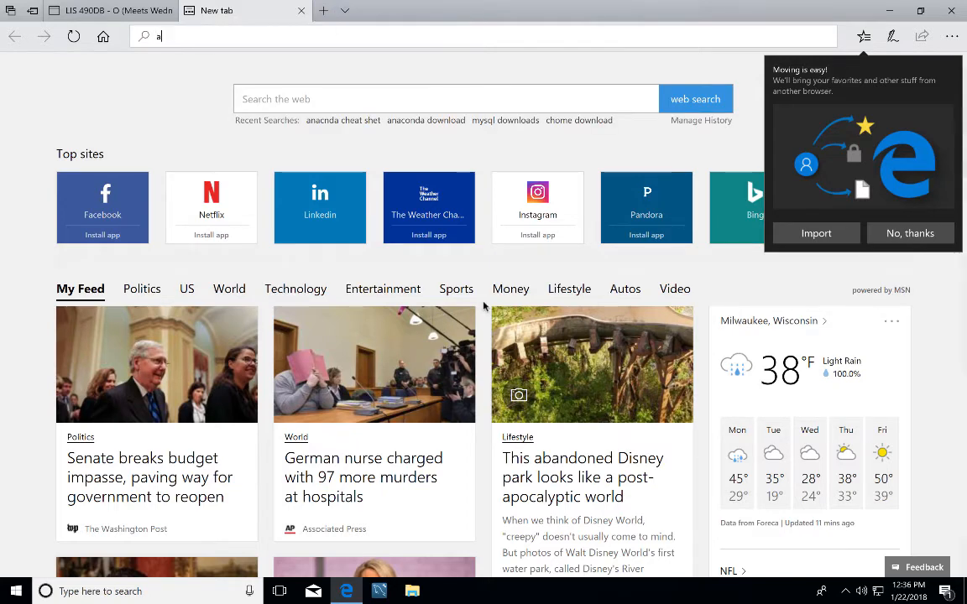
text(naconda dow)
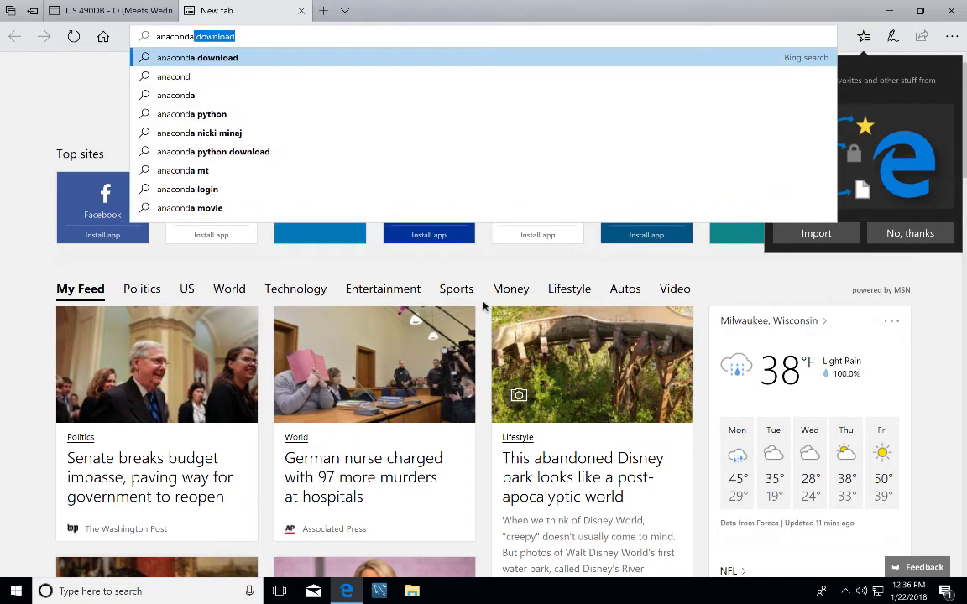
text(nloa)
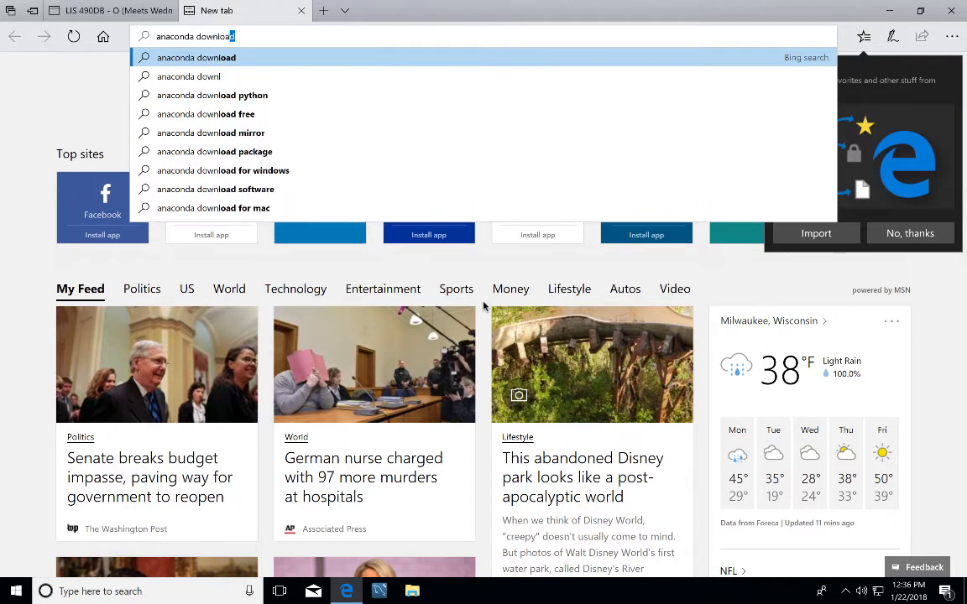
key(Return)
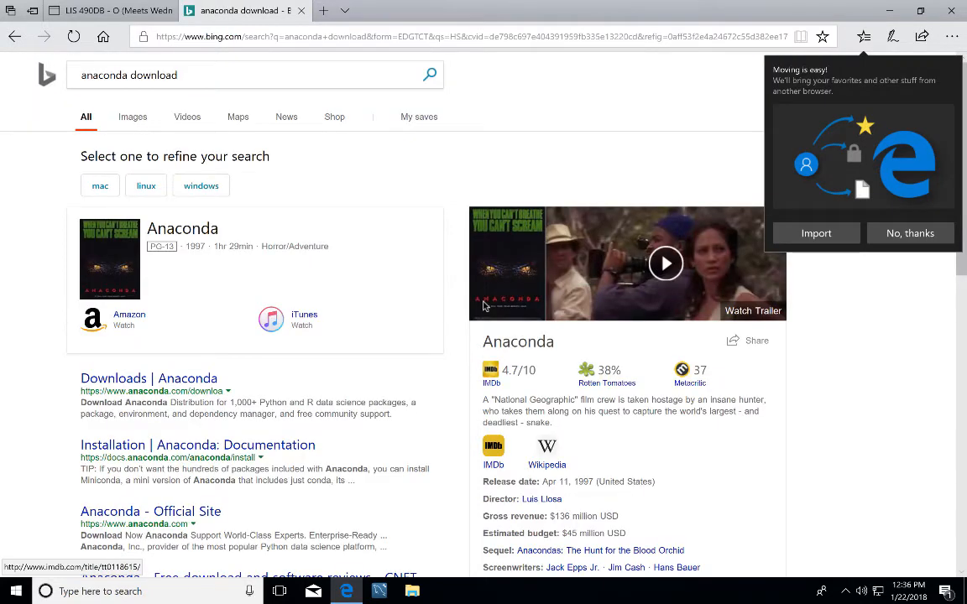
click(175, 386)
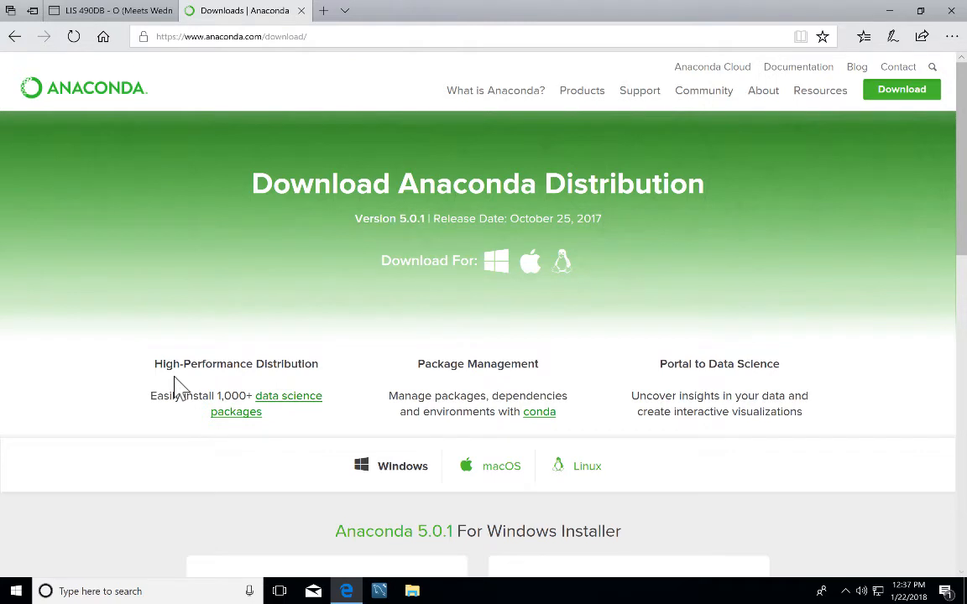
Read the Anaconda Distribution overview on the "What is Anaconda?" page and return to the Downloads page.
click(506, 97)
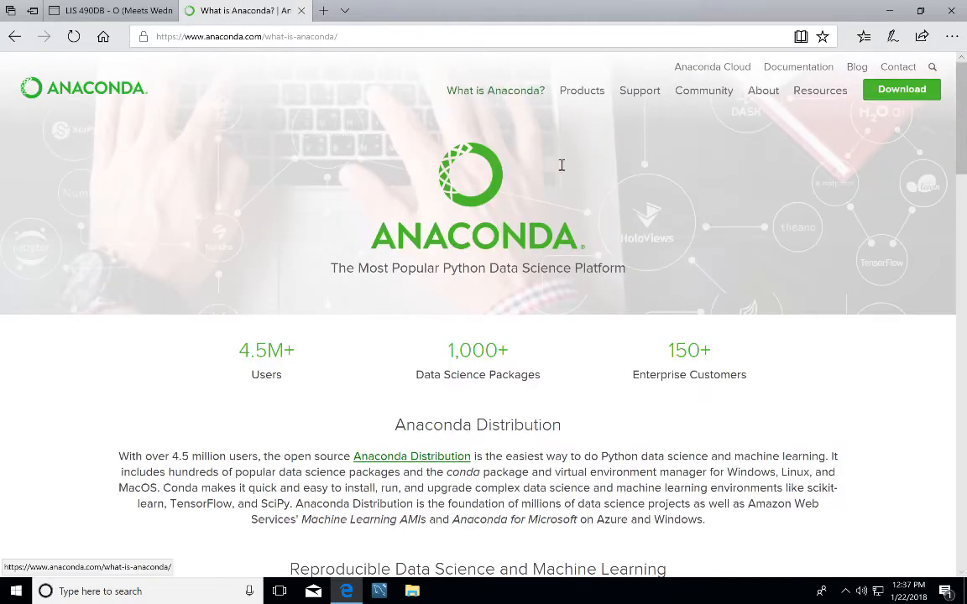
scroll(600, 243, down, 1)
scroll(600, 248, down, 2)
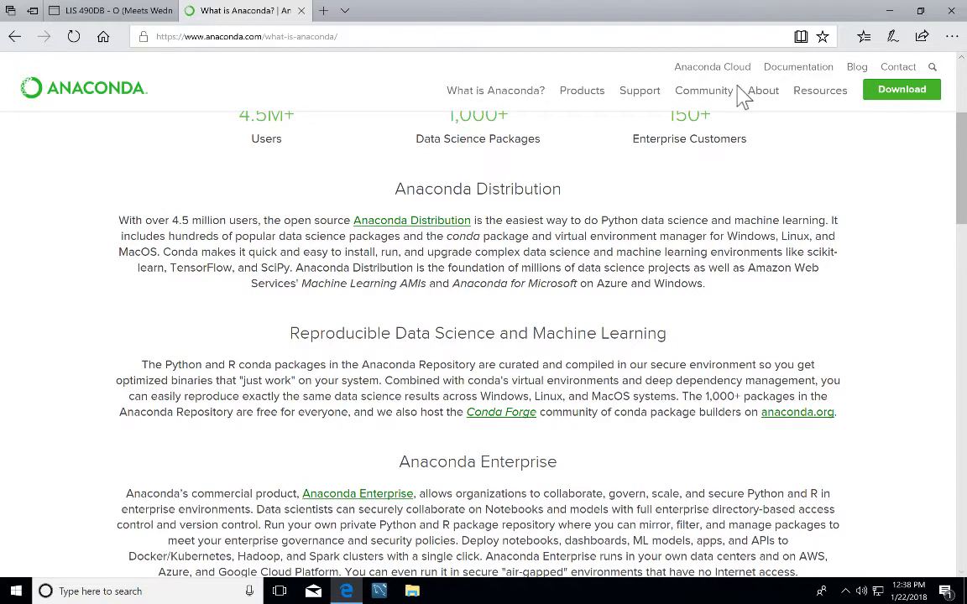
click(16, 38)
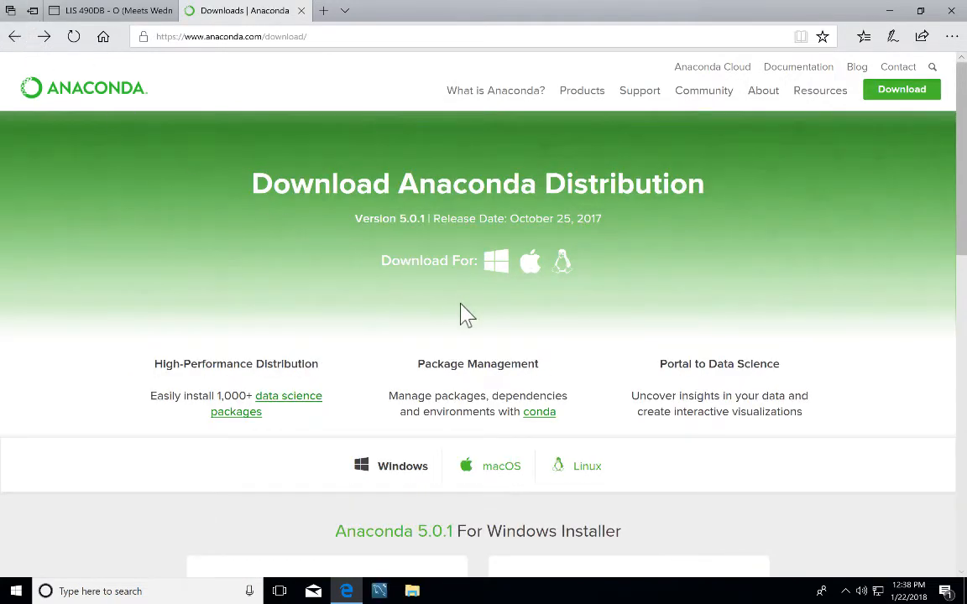
Download and save the Python 3.6 version of the Anaconda 5.0.1 Windows installer, declining the starter guide offer.
scroll(462, 313, down, 1)
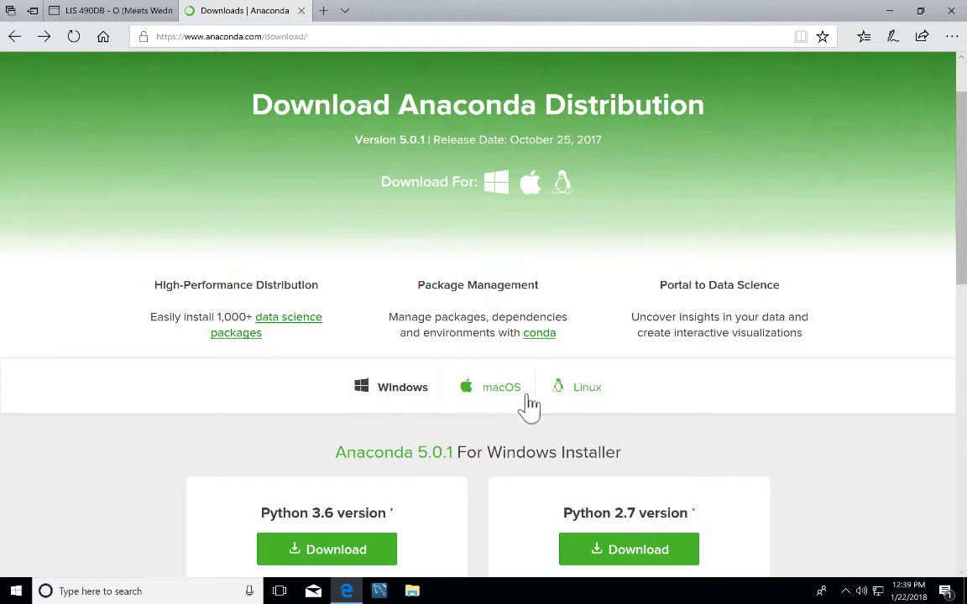
scroll(694, 407, down, 4)
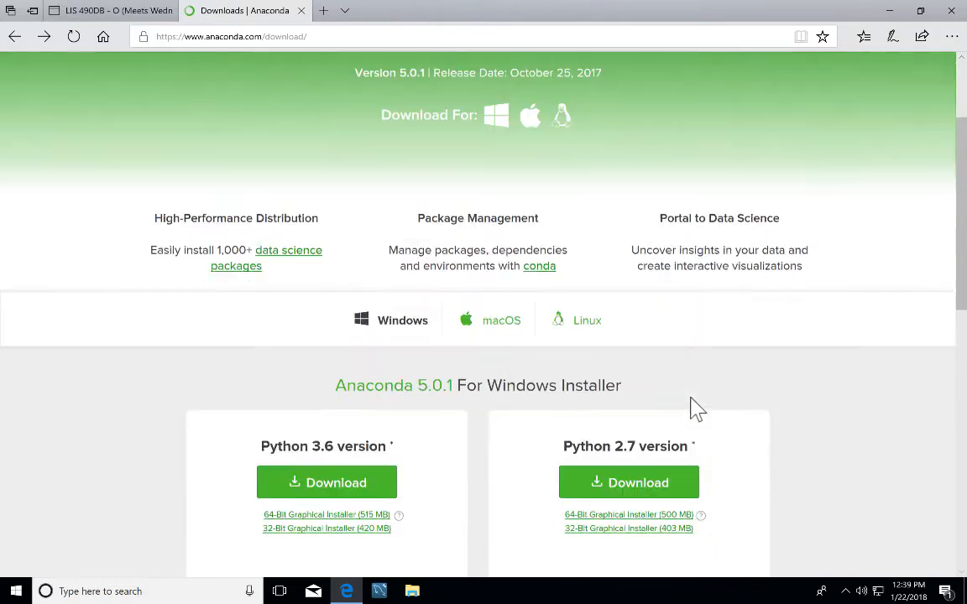
scroll(695, 407, up, 2)
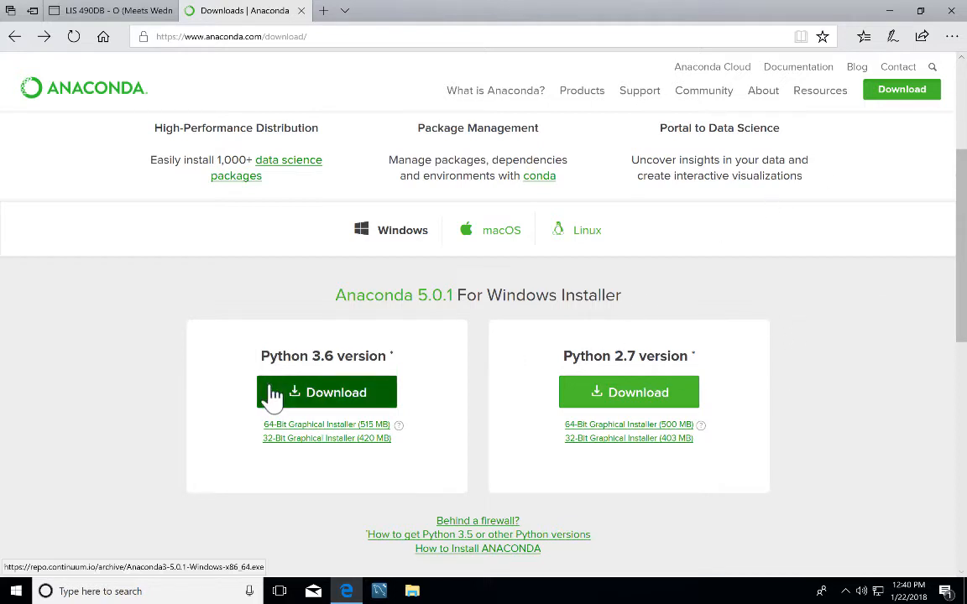
click(324, 403)
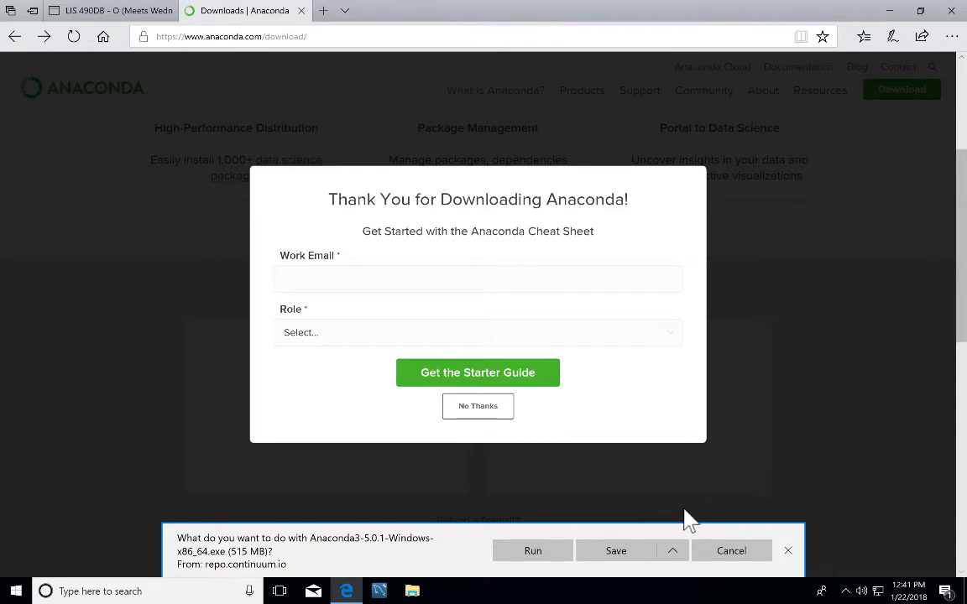
click(483, 411)
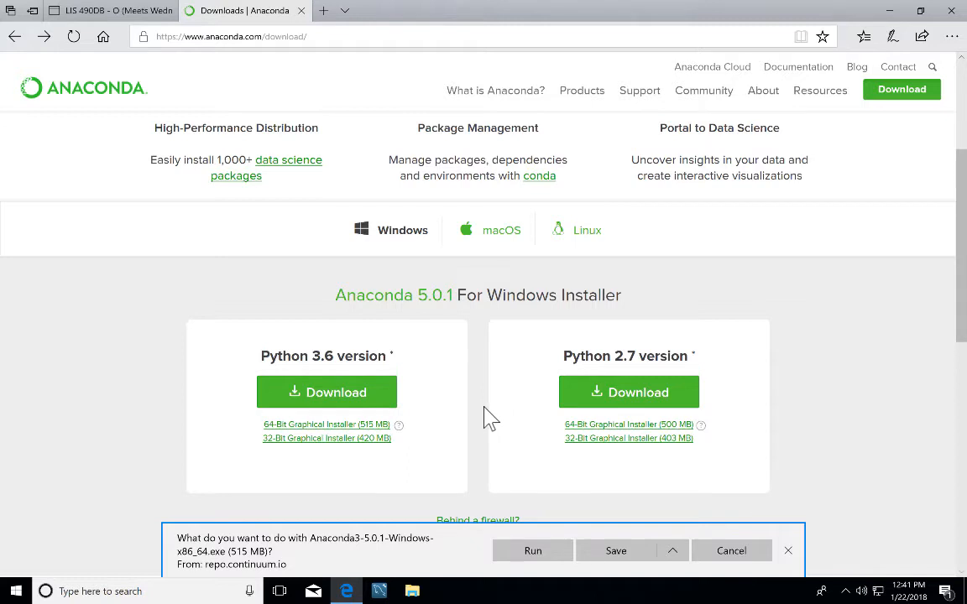
click(652, 554)
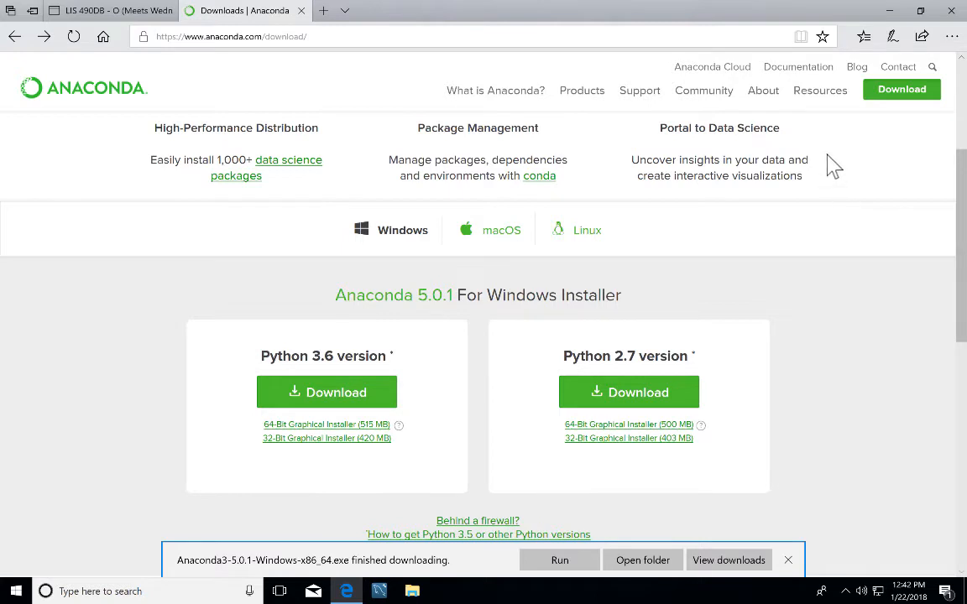
Search the web for "anaconda cheat sheet" and open the Anaconda Cheat Sheet PDF from docs.continuum.io.
click(274, 38)
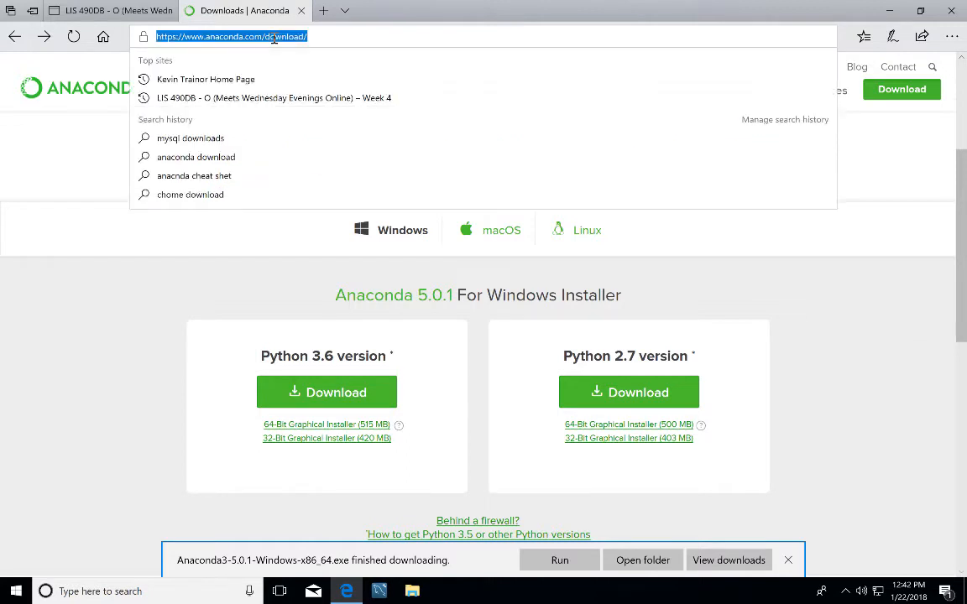
text(anacond)
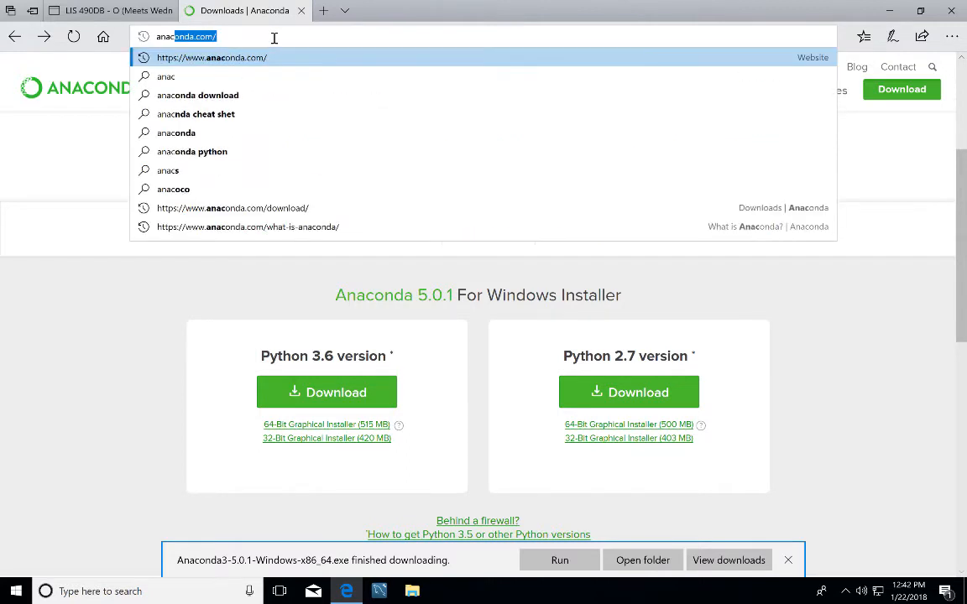
text(a cheat)
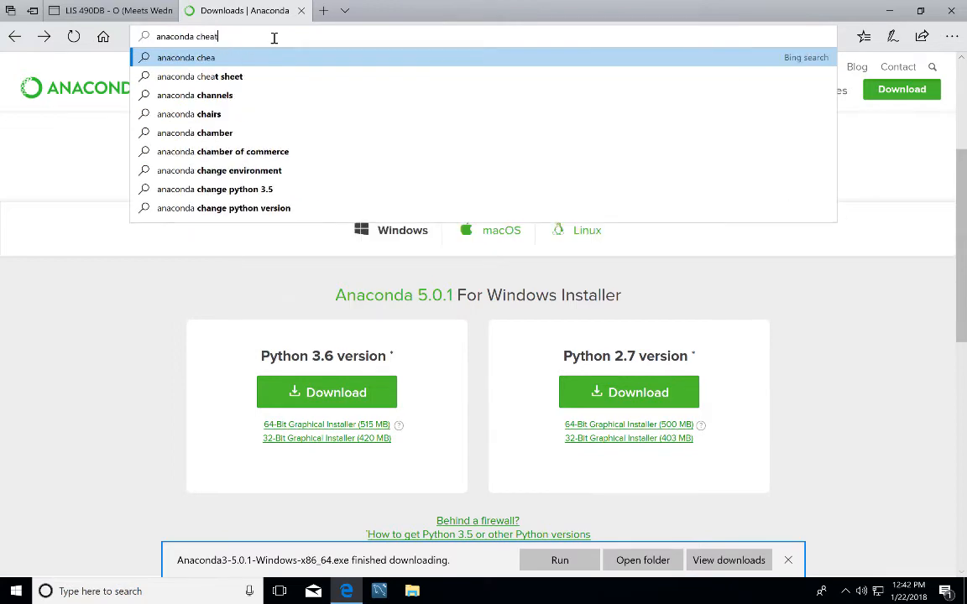
text( sheet)
key(Return)
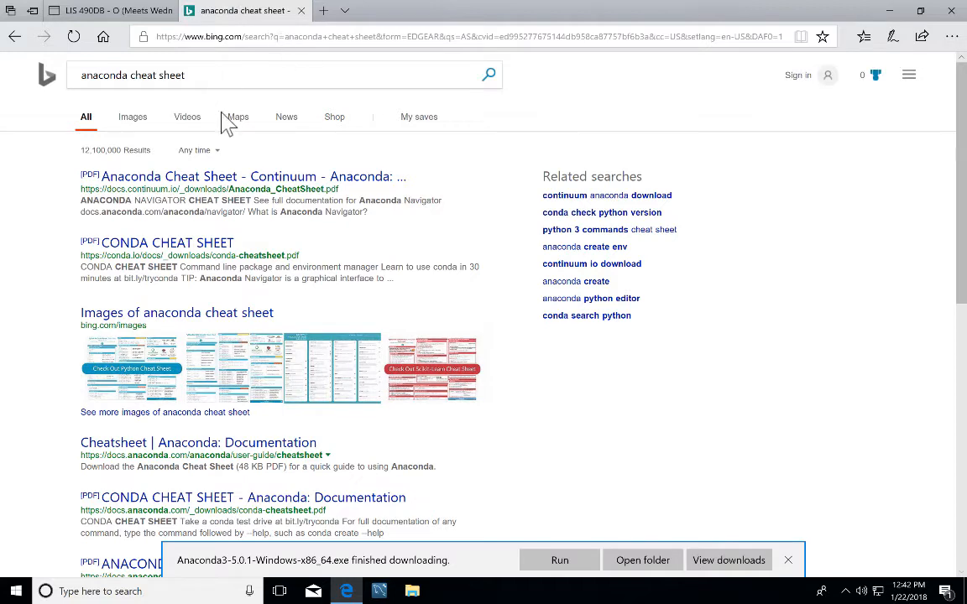
click(221, 185)
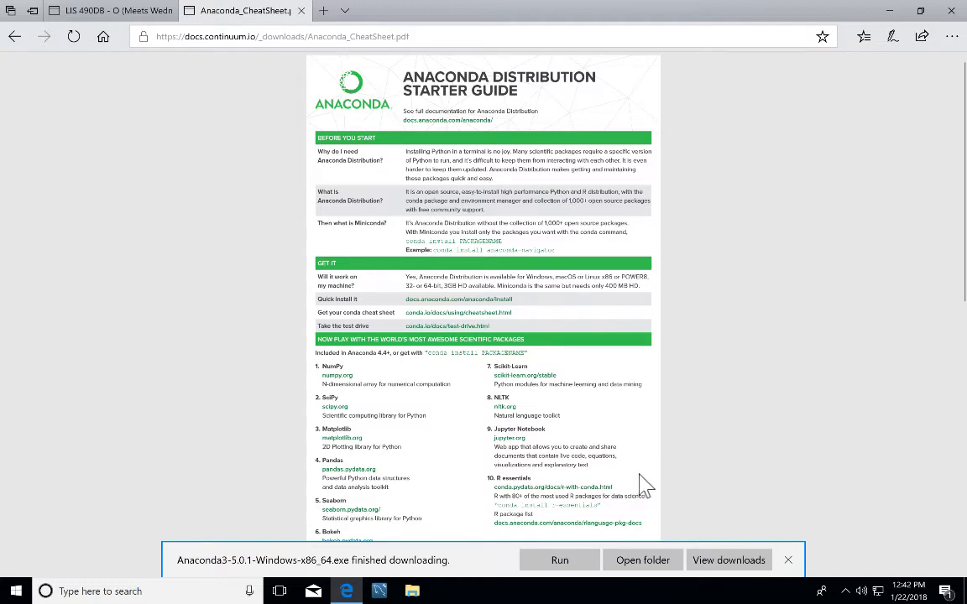
Show the downloaded installer in its folder, minimize the browser and launch Anaconda3-5.0.1-Windows-x86_64.
click(643, 571)
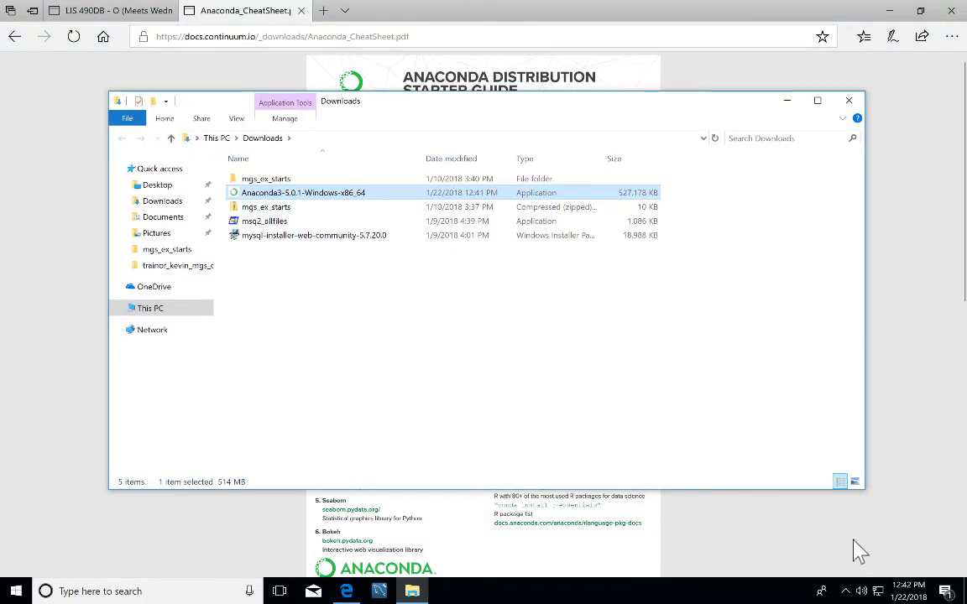
click(894, 18)
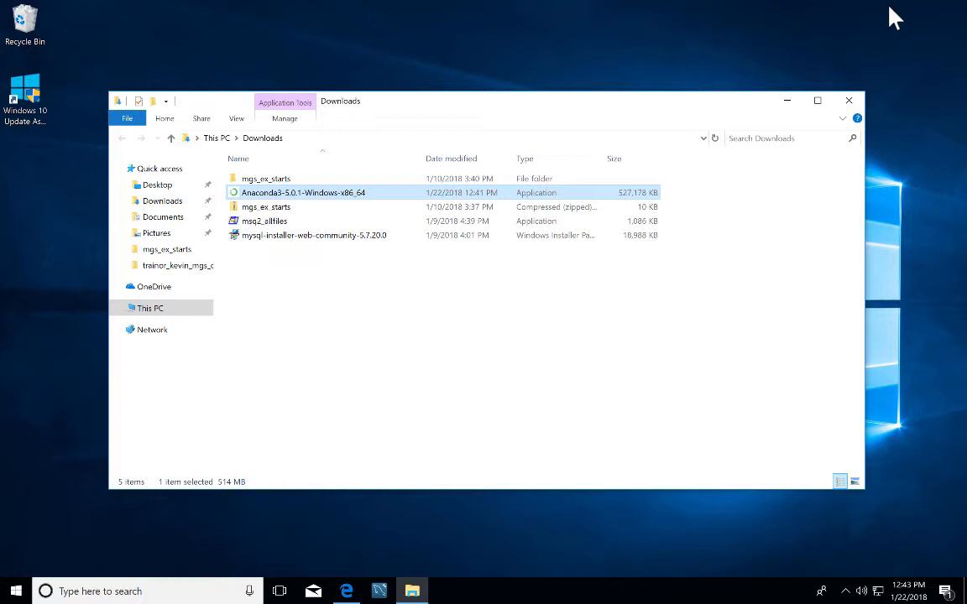
double_click(375, 192)
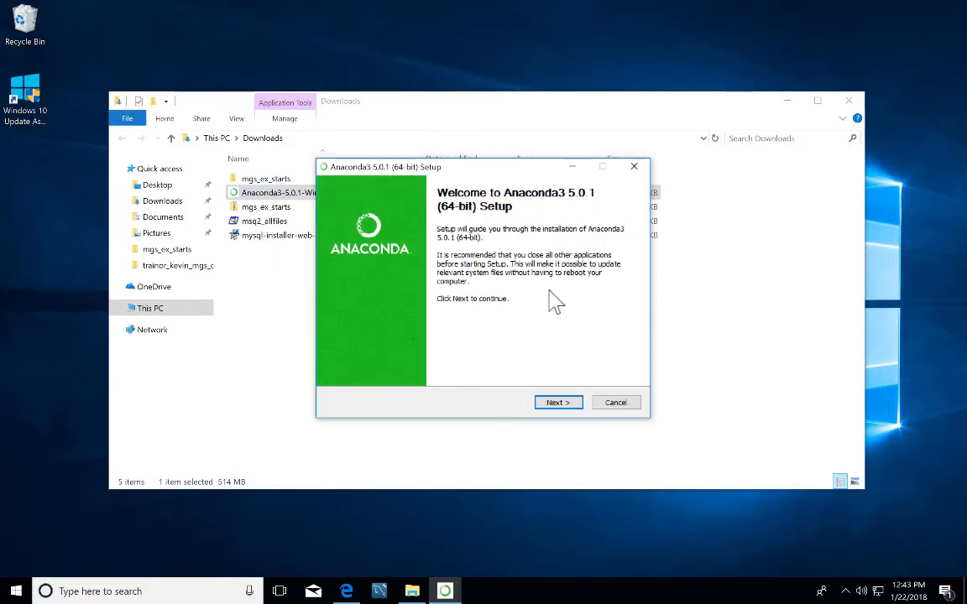
Accept the Anaconda3 license agreement and keep the Just Me installation type and the default destination folder.
click(558, 403)
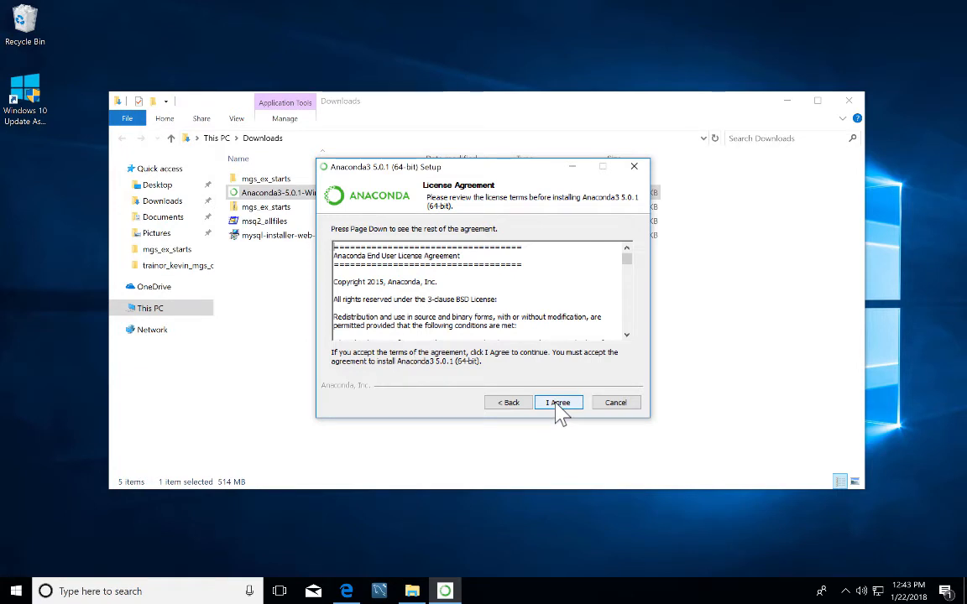
click(557, 404)
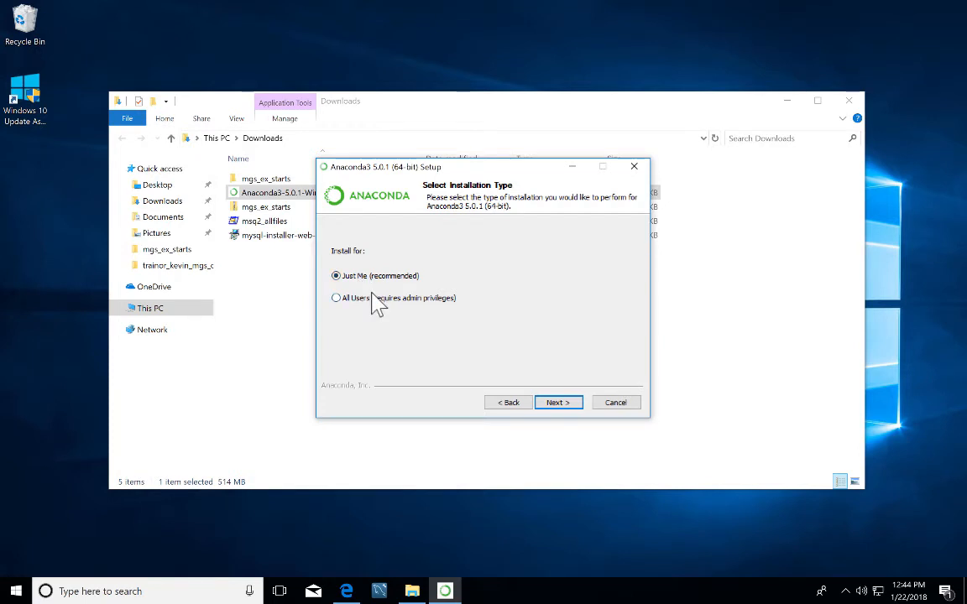
click(567, 403)
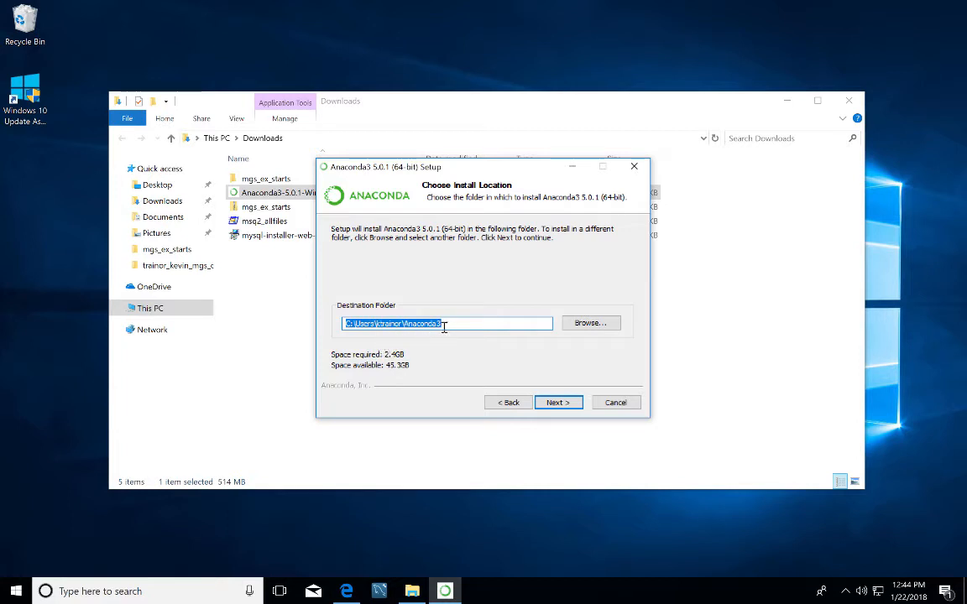
click(559, 403)
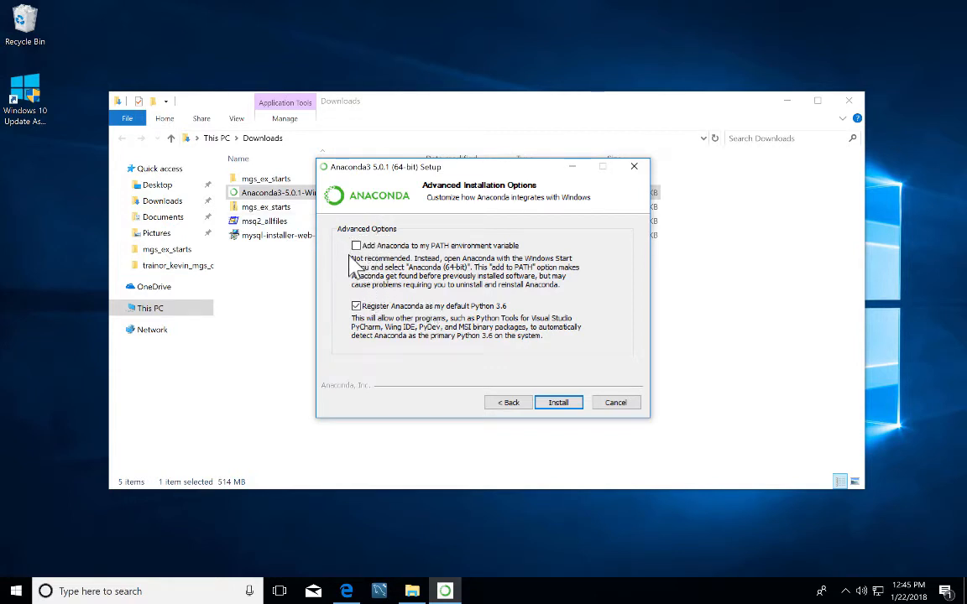
Install Anaconda3 registered as the default Python 3.6, without adding it to the PATH environment variable.
click(357, 306)
click(356, 306)
click(559, 403)
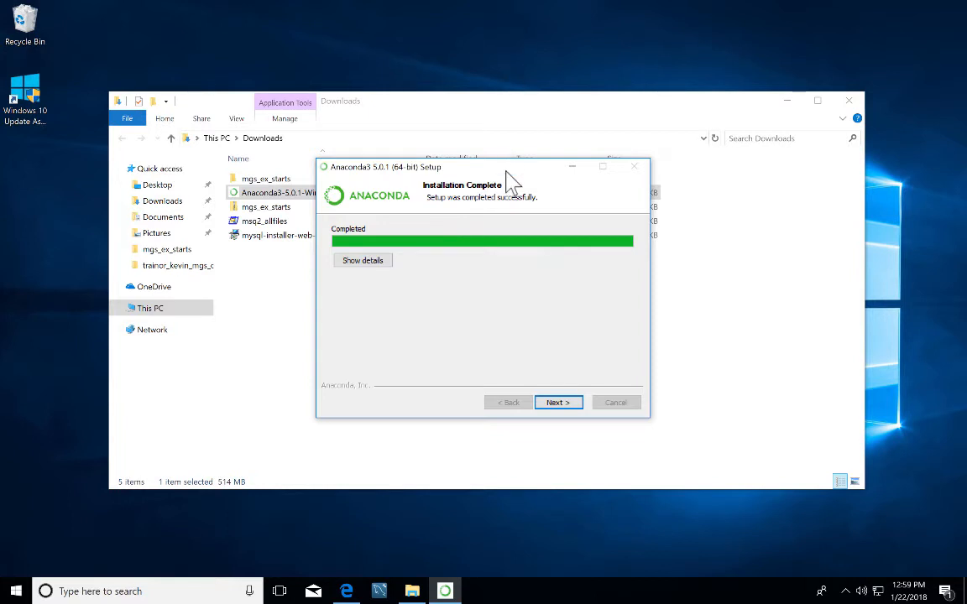
Finish the Anaconda3 setup and close the Anaconda Cloud and Anaconda Support pages it opens.
click(557, 402)
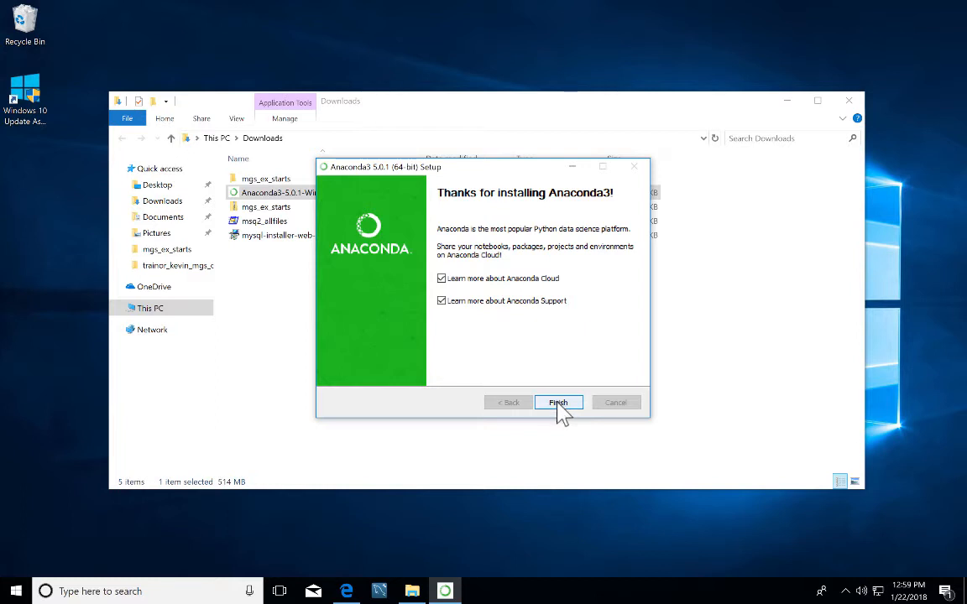
click(558, 404)
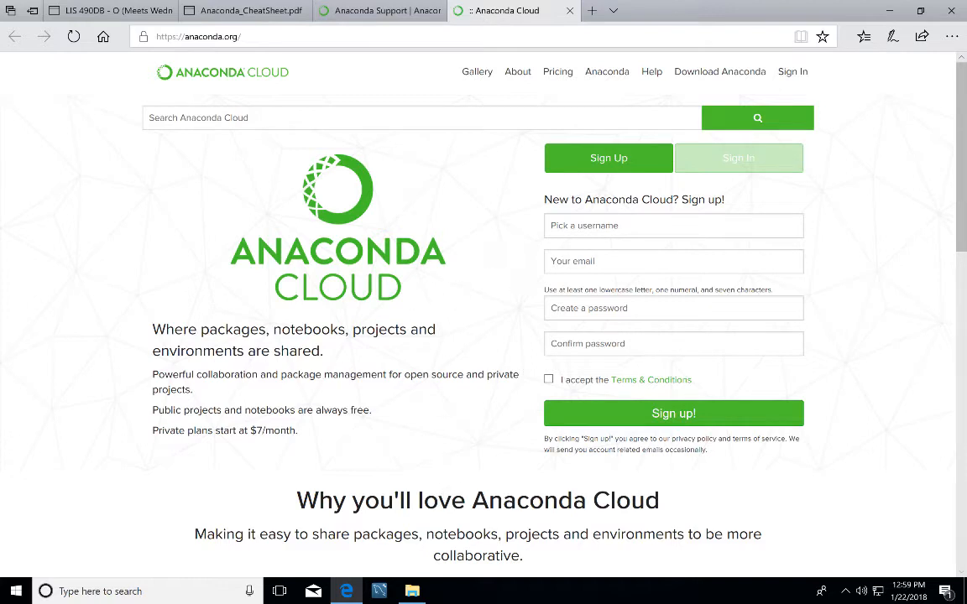
click(570, 11)
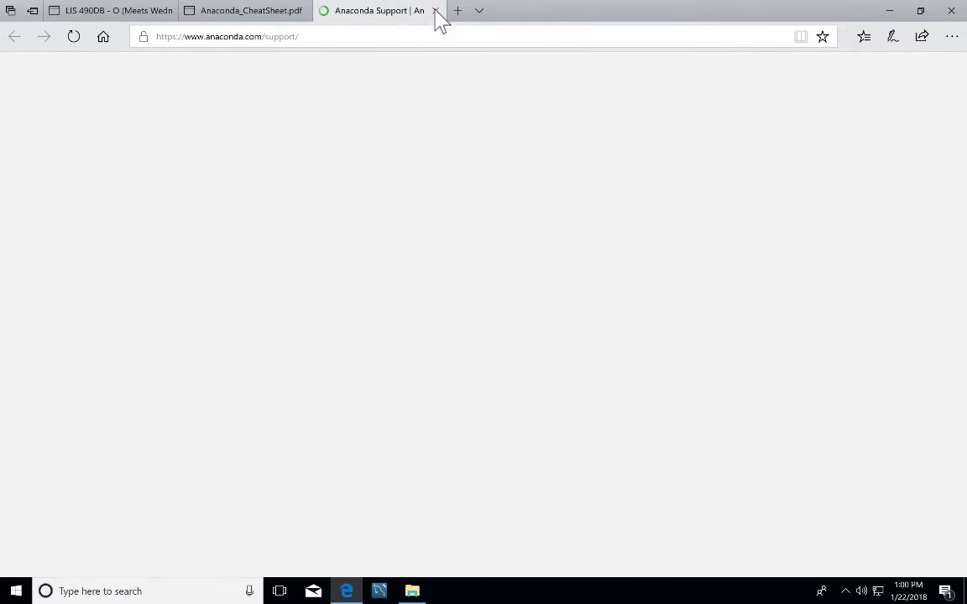
click(436, 12)
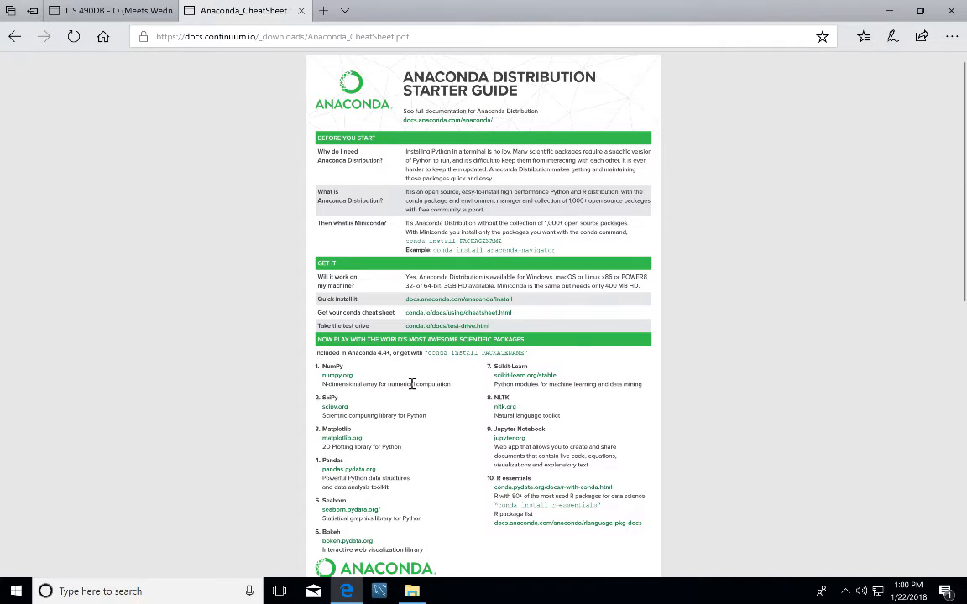
Read through the Anaconda starter guide and the Anaconda Navigator page of the cheat sheet.
scroll(411, 384, down, 10)
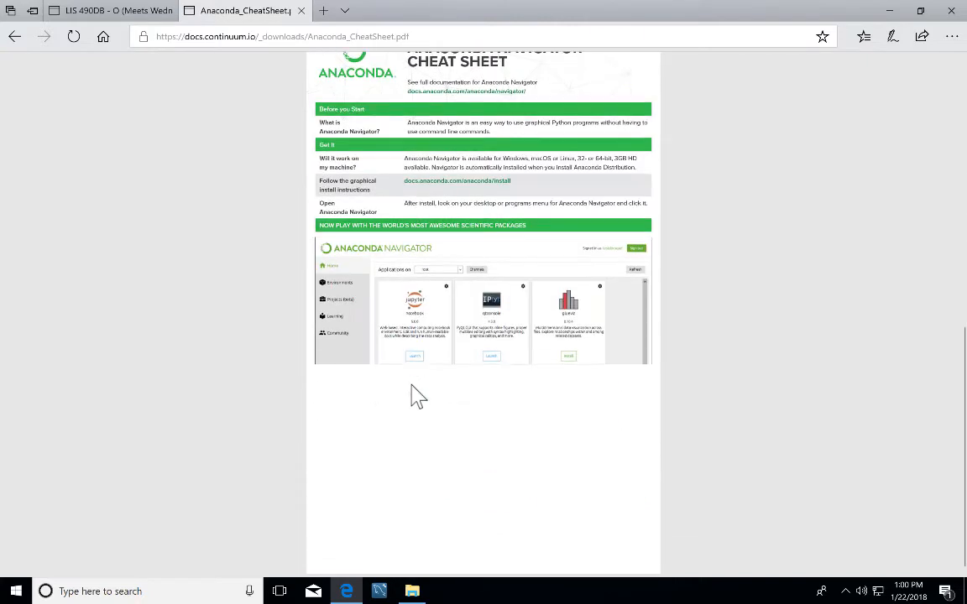
scroll(415, 401, up, 3)
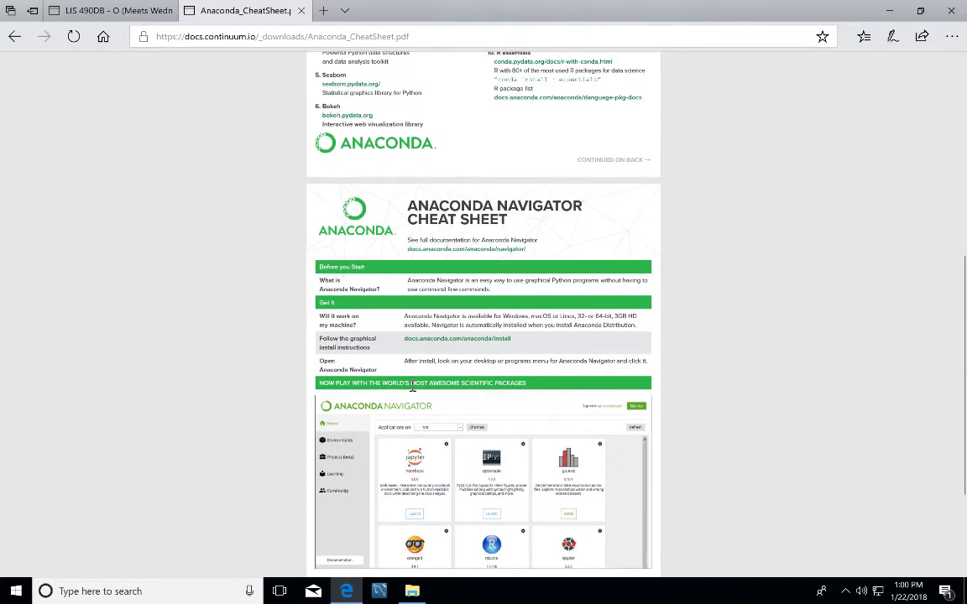
scroll(412, 386, down, 2)
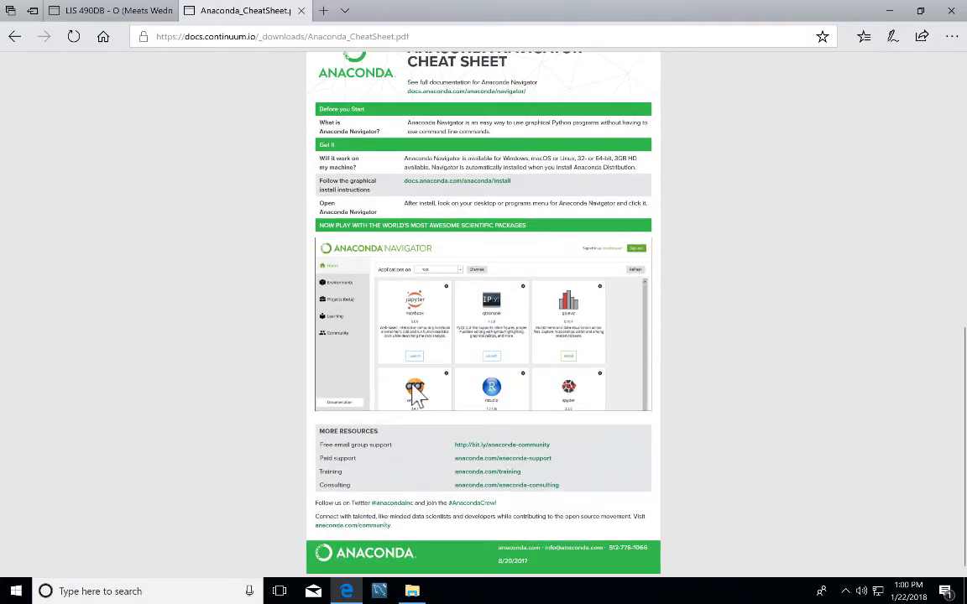
scroll(417, 397, up, 10)
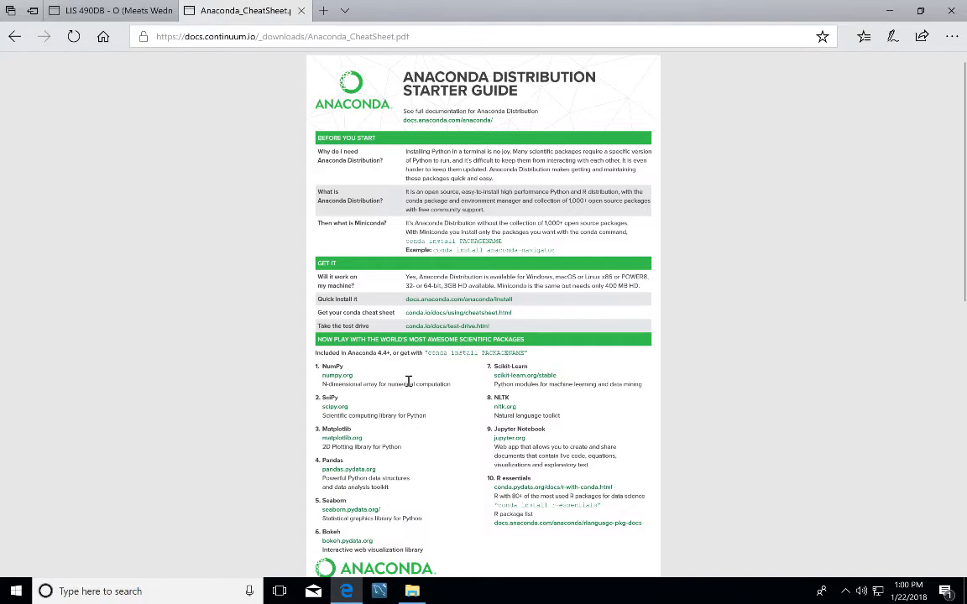
scroll(409, 383, down, 5)
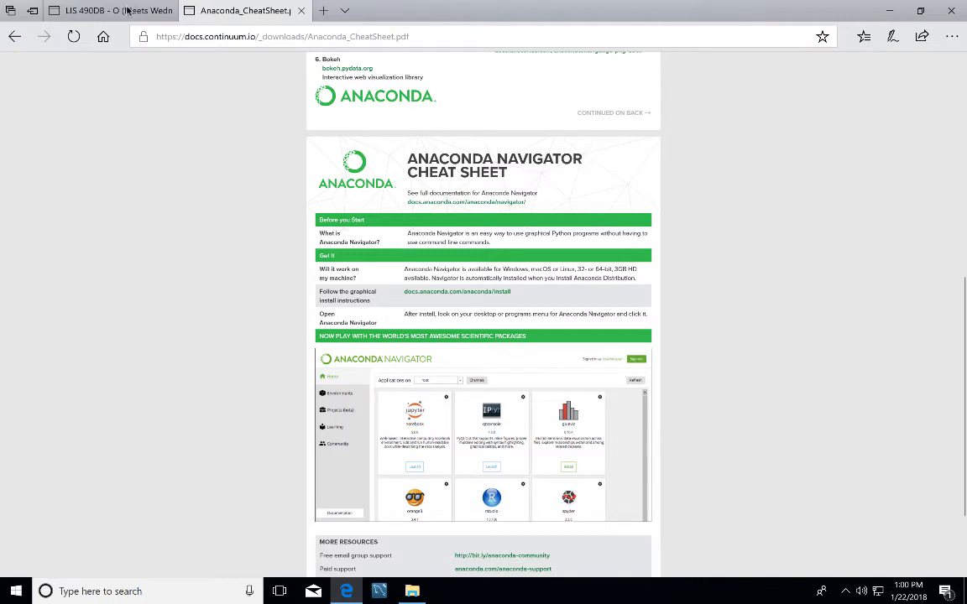
Search the web for "conda cheat sheet" in a new browser tab and open the conda-cheatsheet.pdf result from conda.io.
click(322, 11)
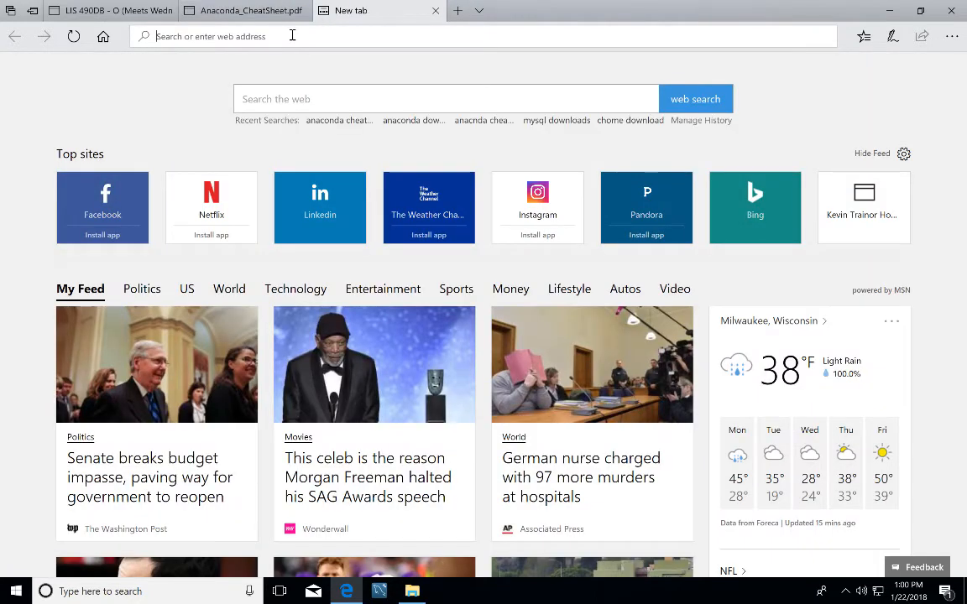
text(conda c)
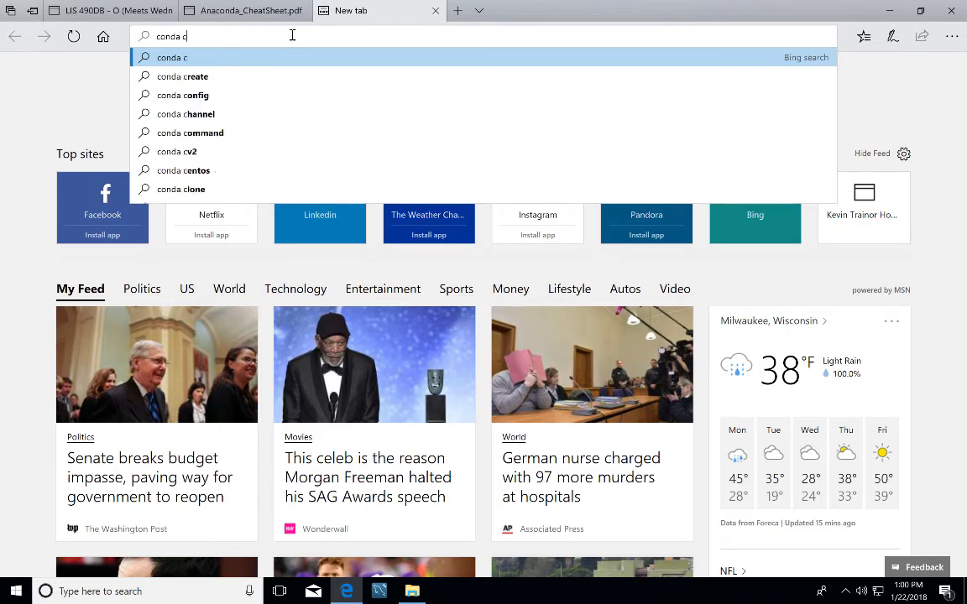
text(heat sheet)
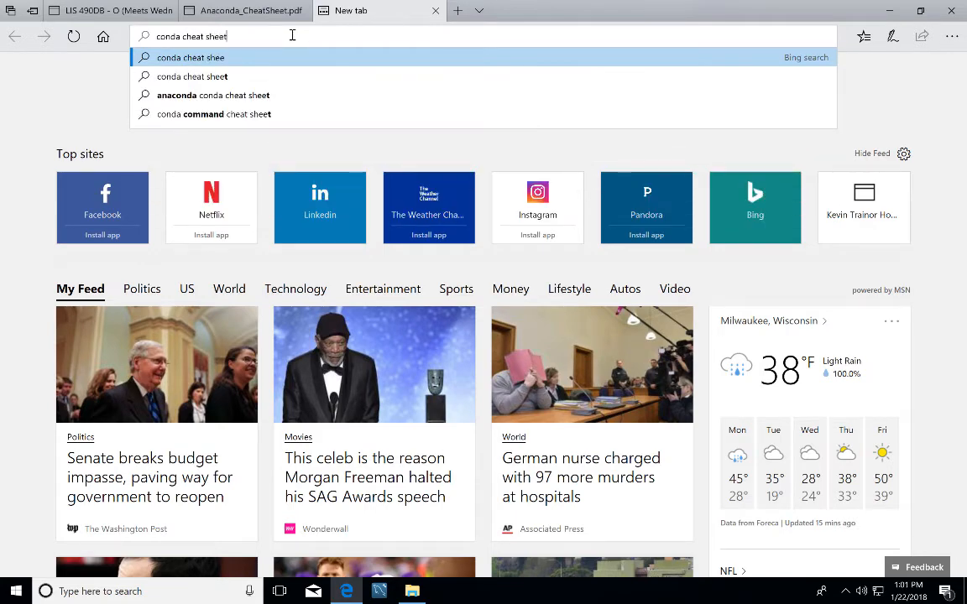
key(Return)
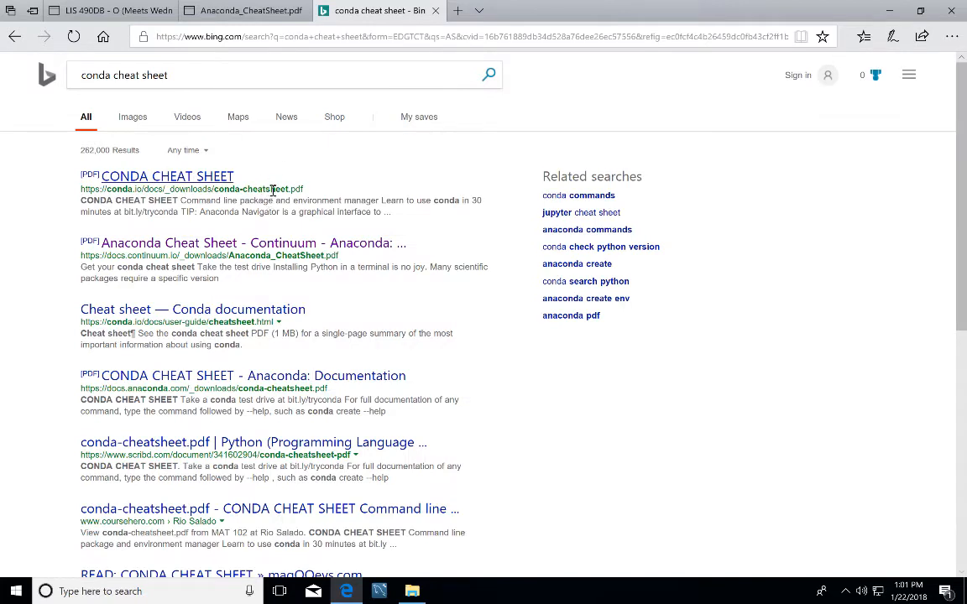
click(213, 248)
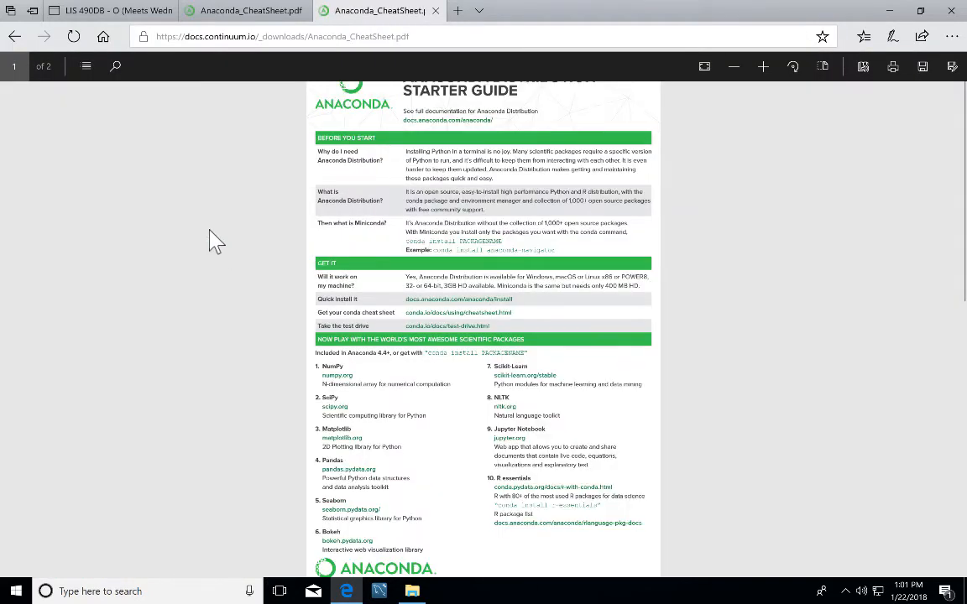
click(14, 36)
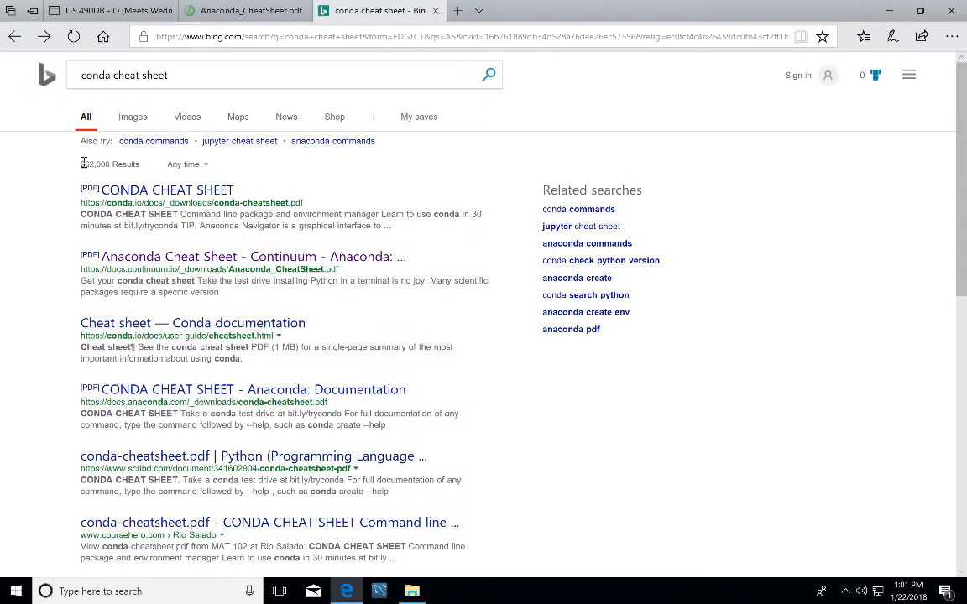
click(130, 201)
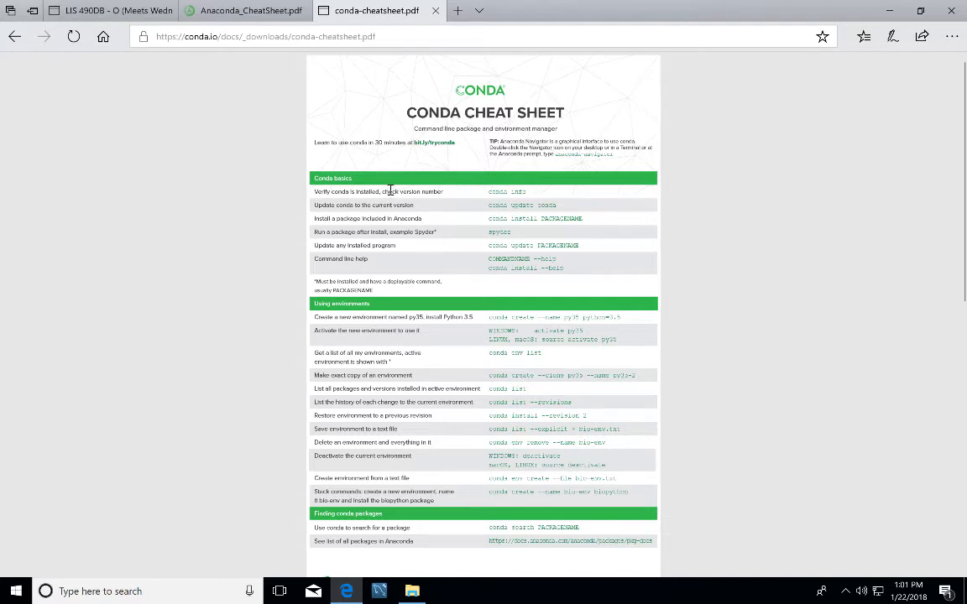
Return to the open Anaconda cheat sheet and minimize the browser window.
mouse_move(245, 10)
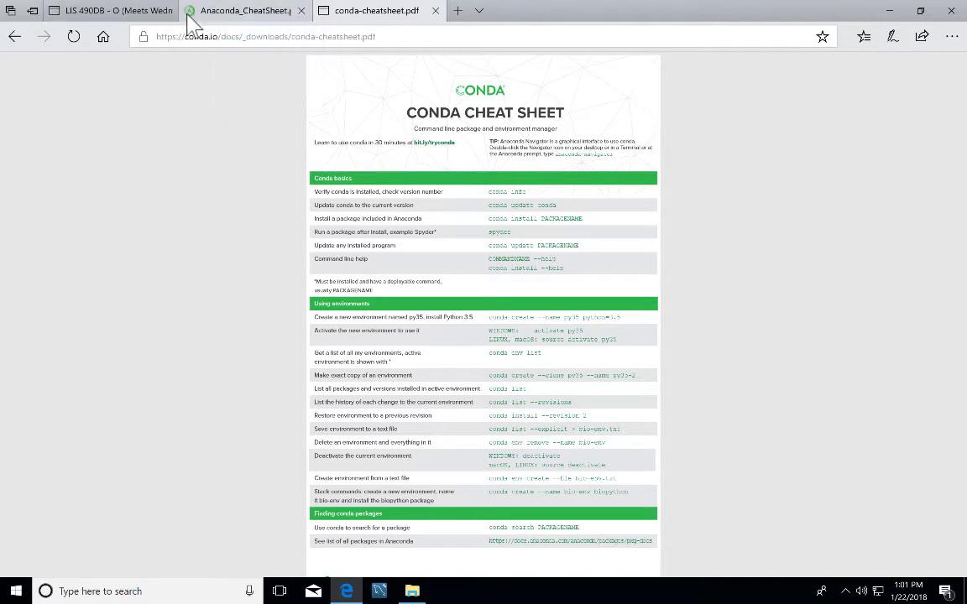
click(210, 21)
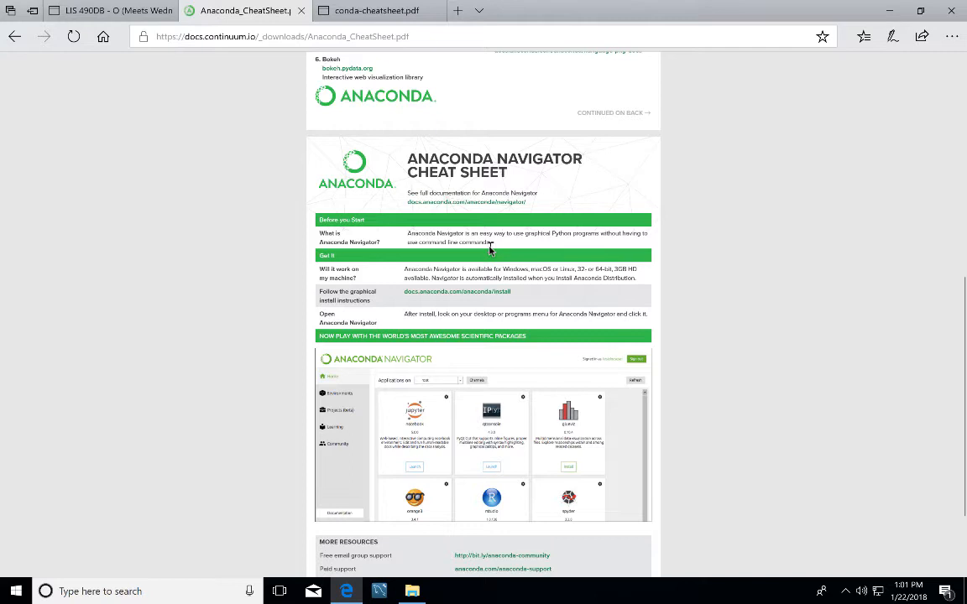
click(892, 11)
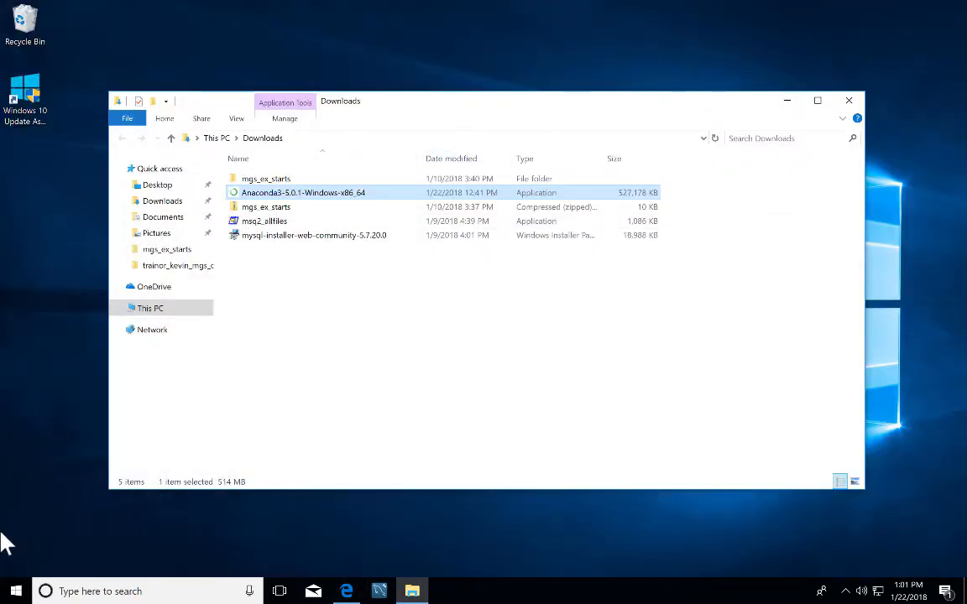
Find Anaconda Navigator among the installed Anaconda3 (64-bit) programs and pin it to the taskbar.
click(15, 594)
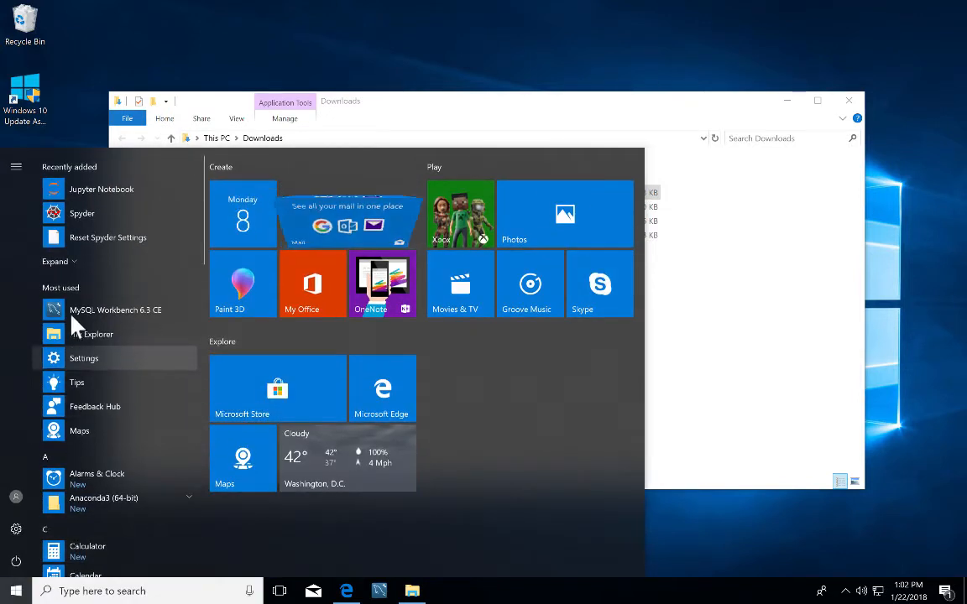
scroll(69, 420, down, 4)
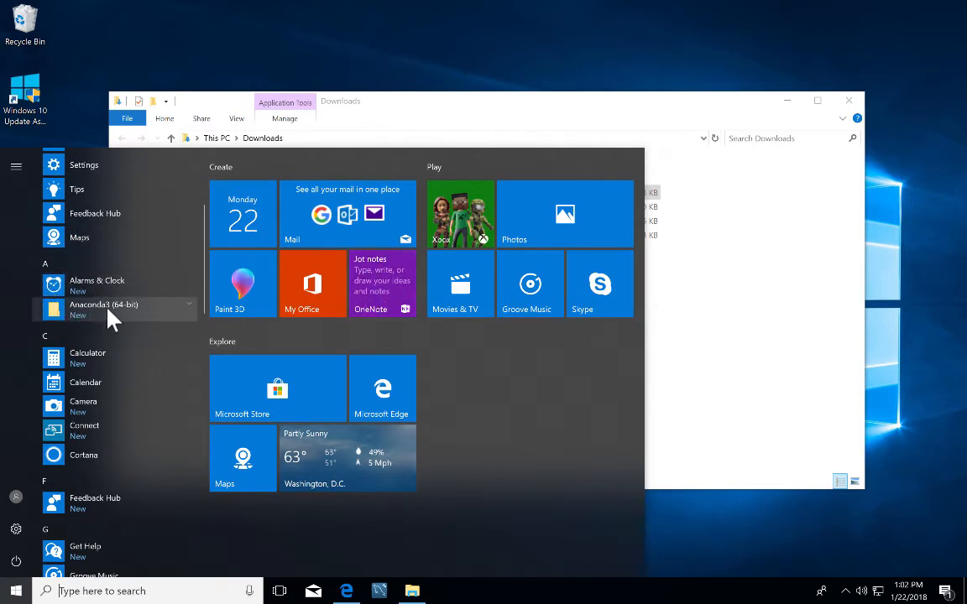
click(192, 312)
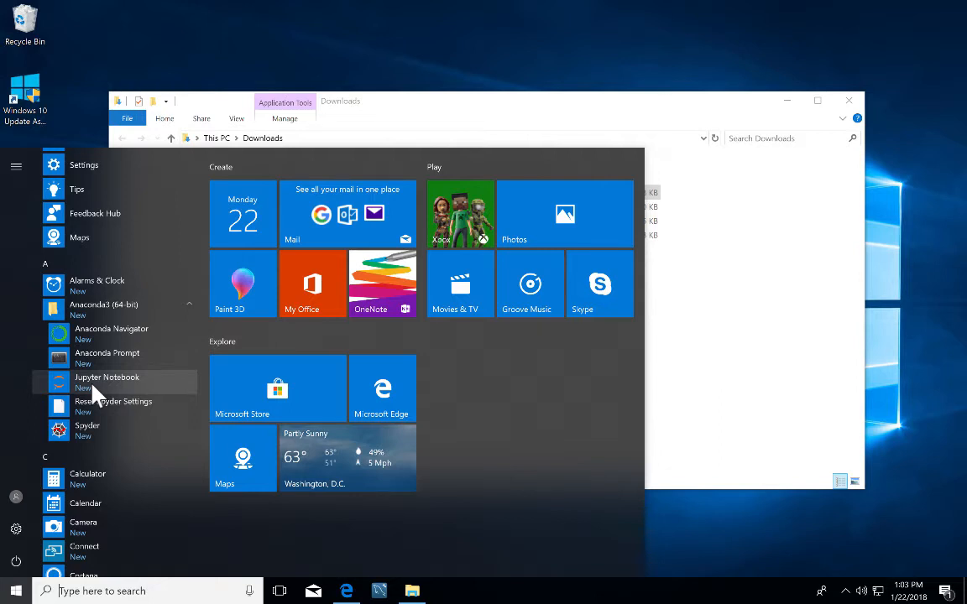
right_click(99, 334)
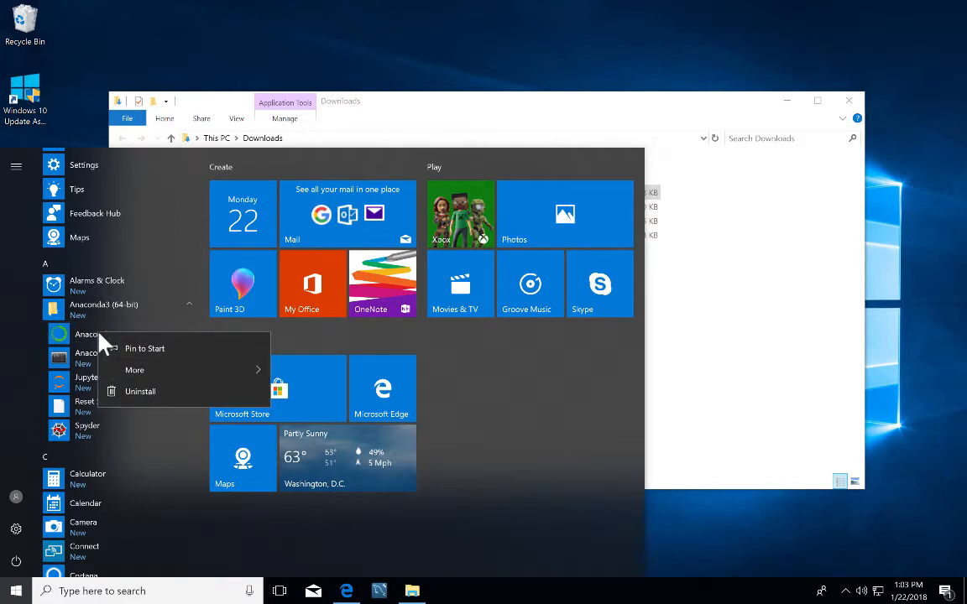
mouse_move(134, 372)
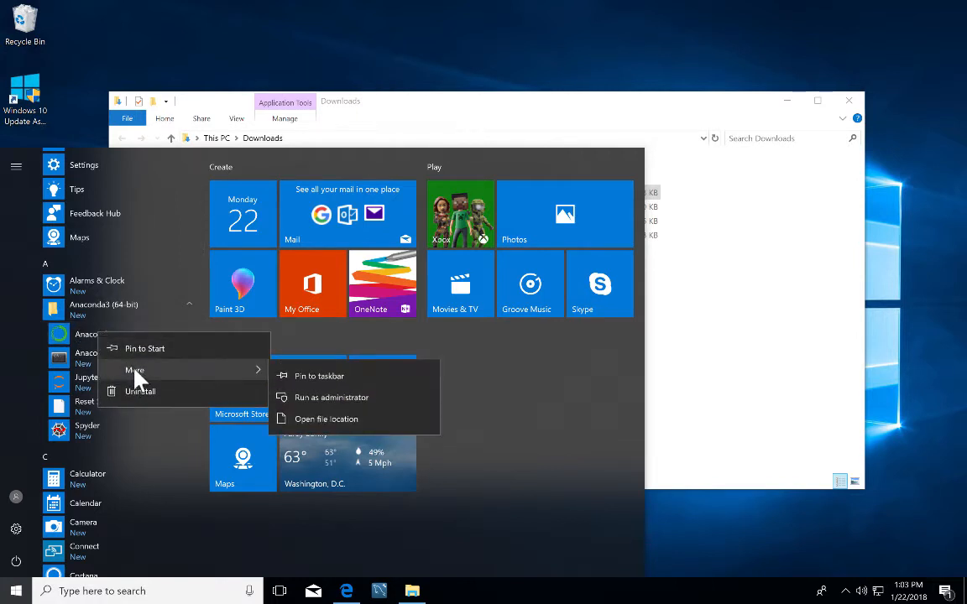
click(304, 377)
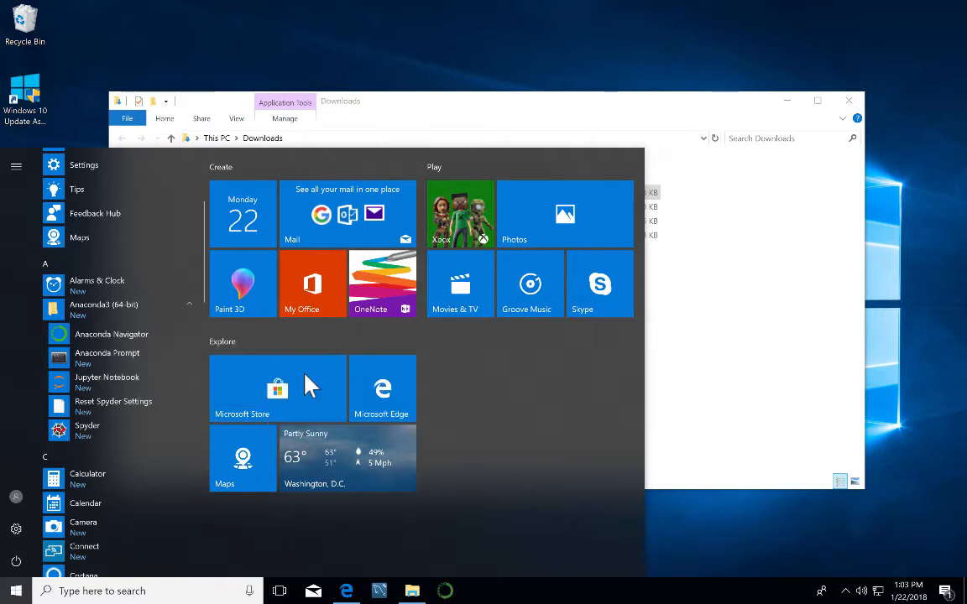
Pin Anaconda Prompt to the taskbar and minimize the Downloads window to clear the desktop.
right_click(105, 358)
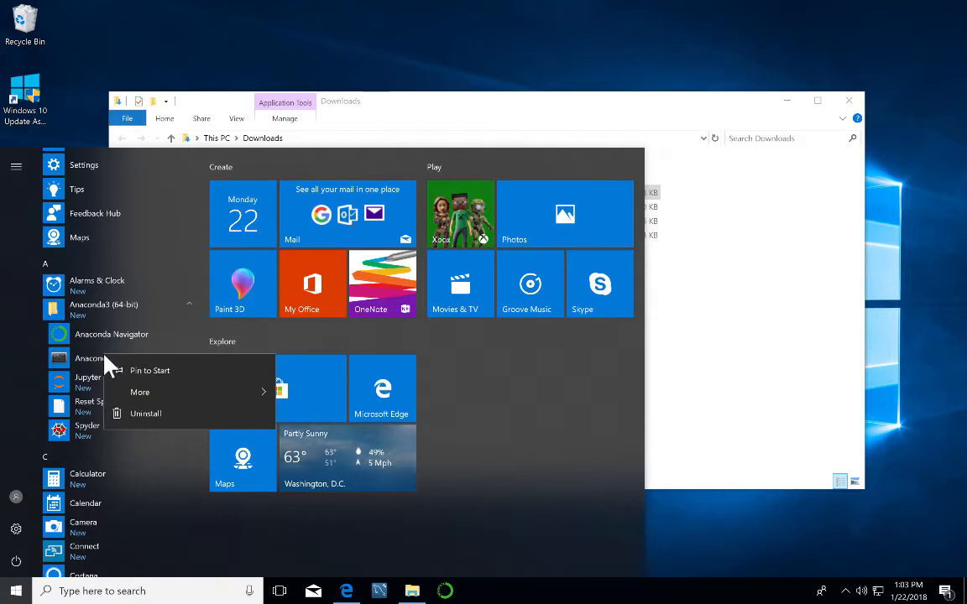
mouse_move(129, 393)
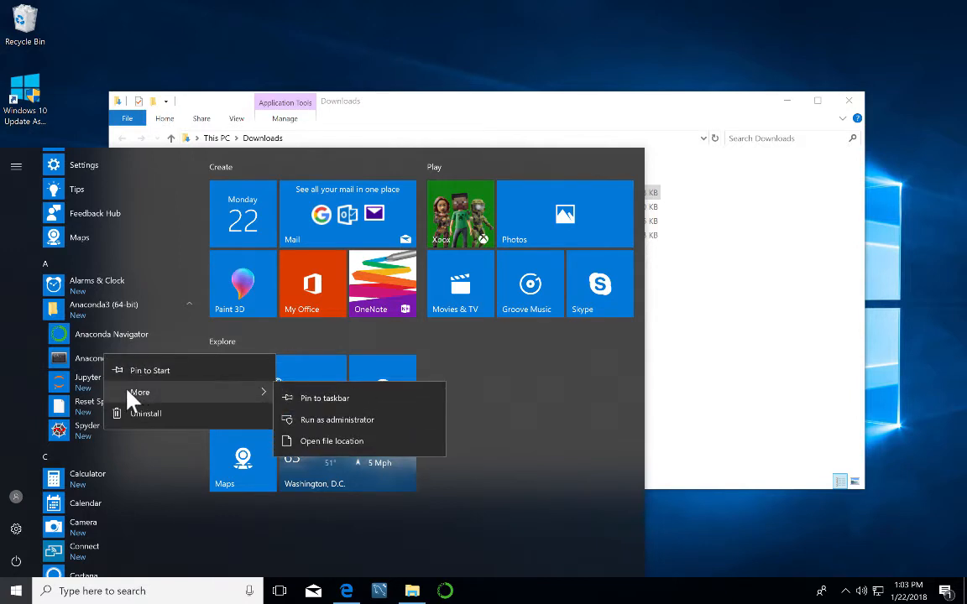
click(288, 399)
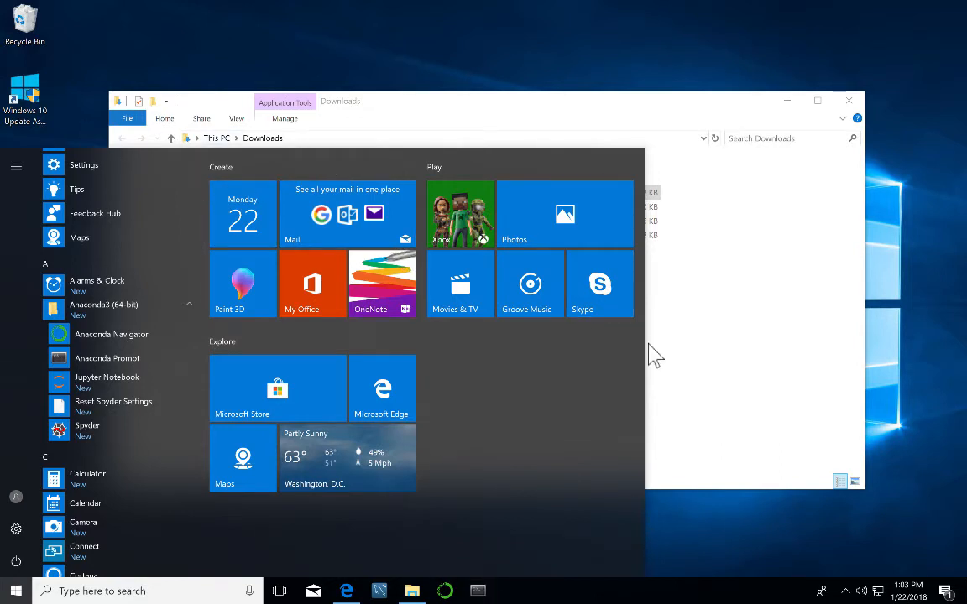
click(685, 356)
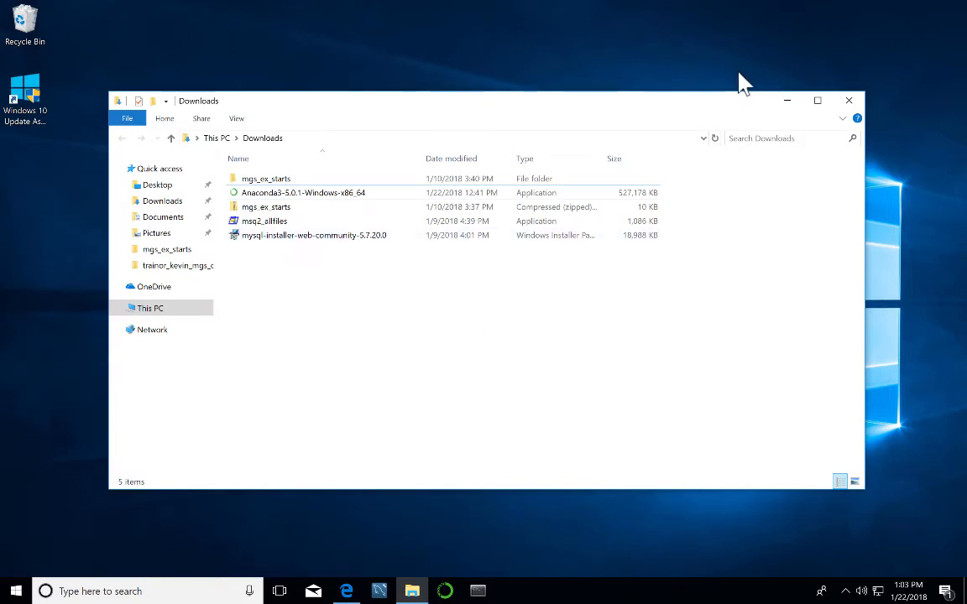
click(784, 100)
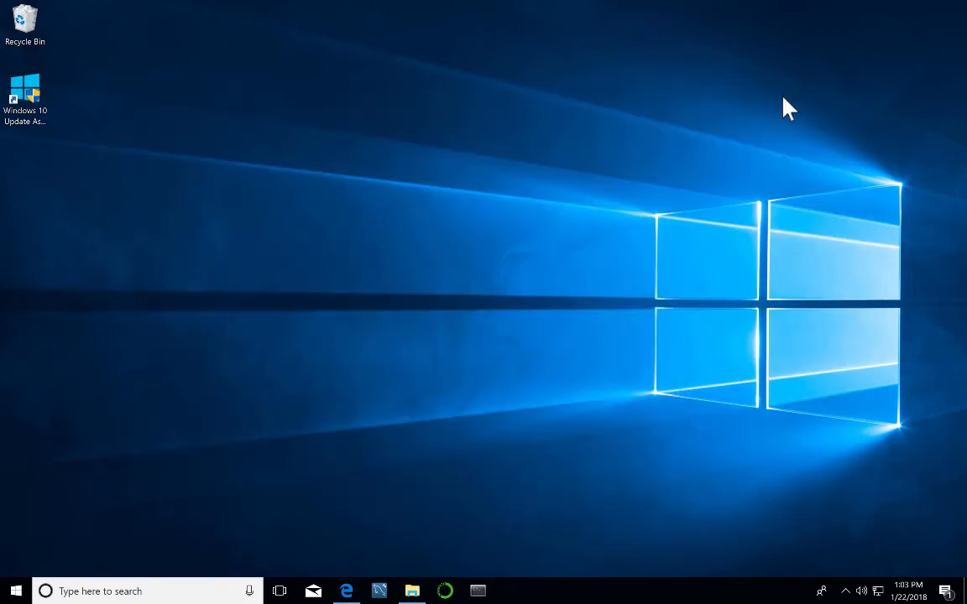
Launch Anaconda Navigator and permanently dismiss its welcome message, keeping the option to help improve Anaconda enabled.
click(445, 591)
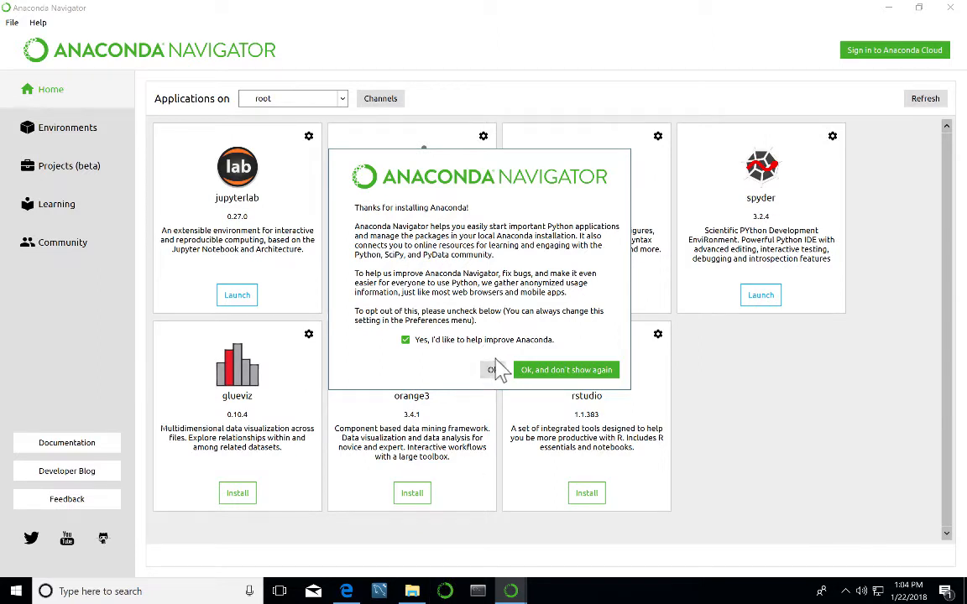
click(545, 379)
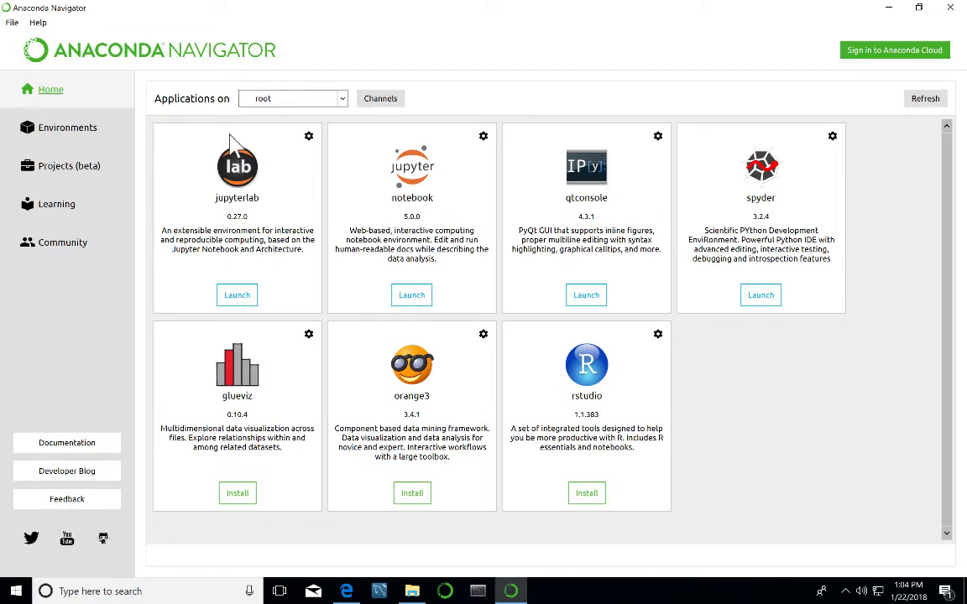
click(12, 23)
mouse_move(37, 27)
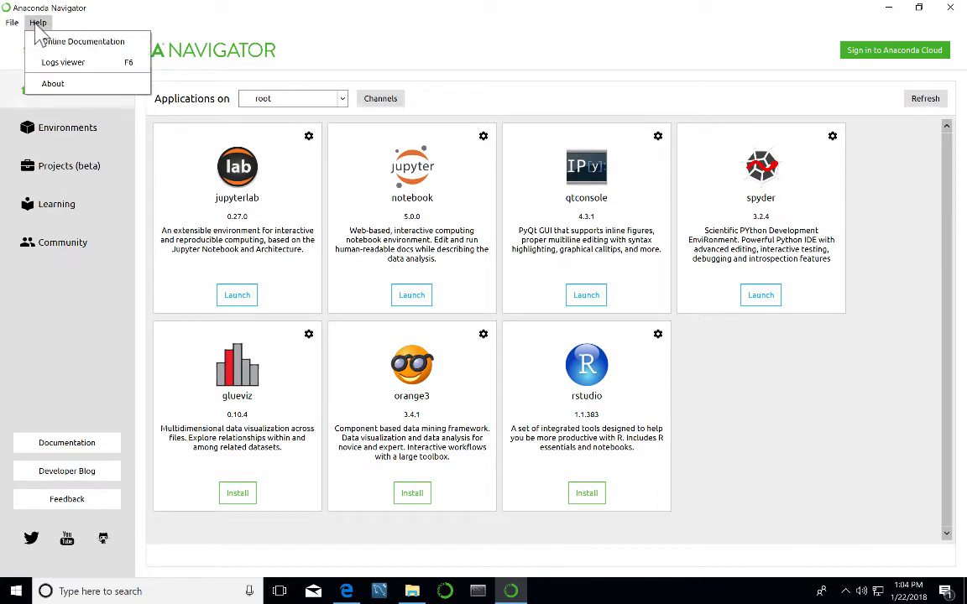
click(178, 31)
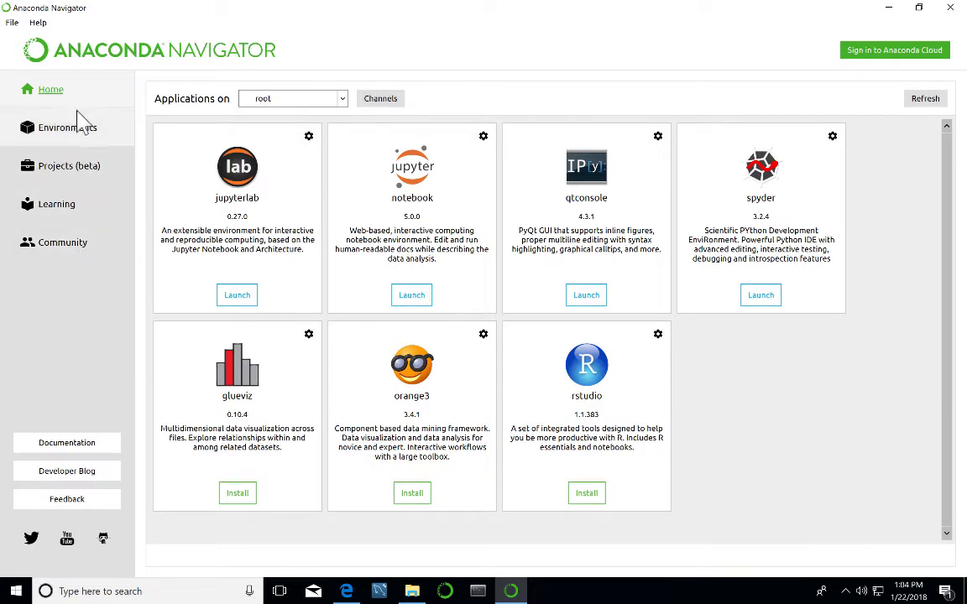
Show the root environment's packages in Anaconda Navigator, filter them to Not installed and browse the list.
click(75, 141)
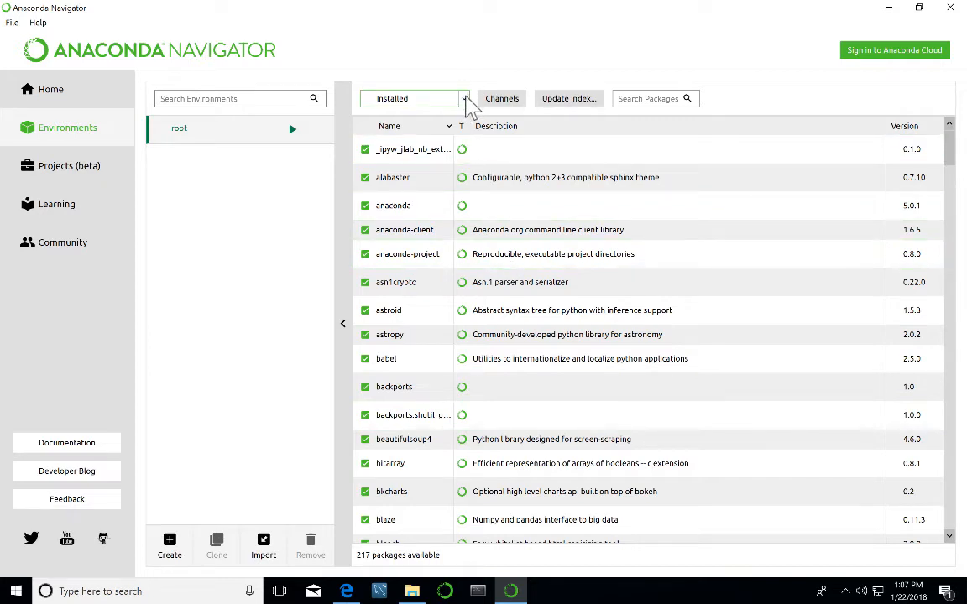
click(464, 100)
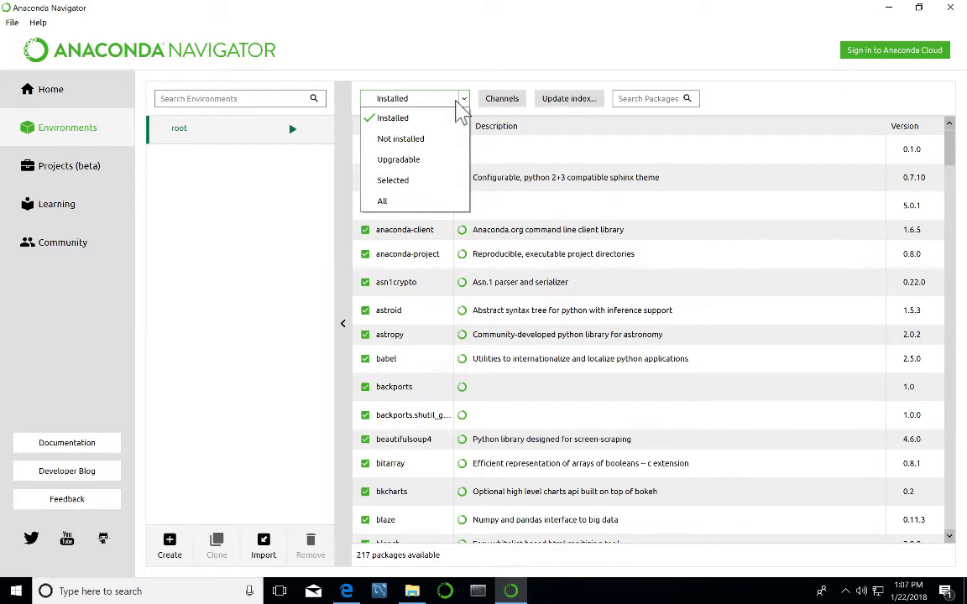
click(409, 143)
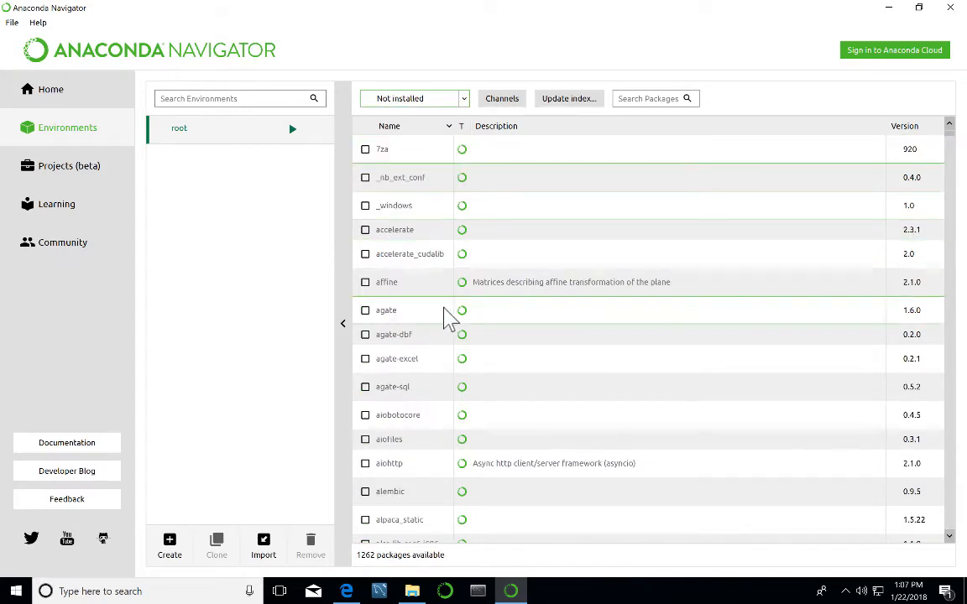
scroll(447, 318, down, 15)
scroll(463, 333, down, 20)
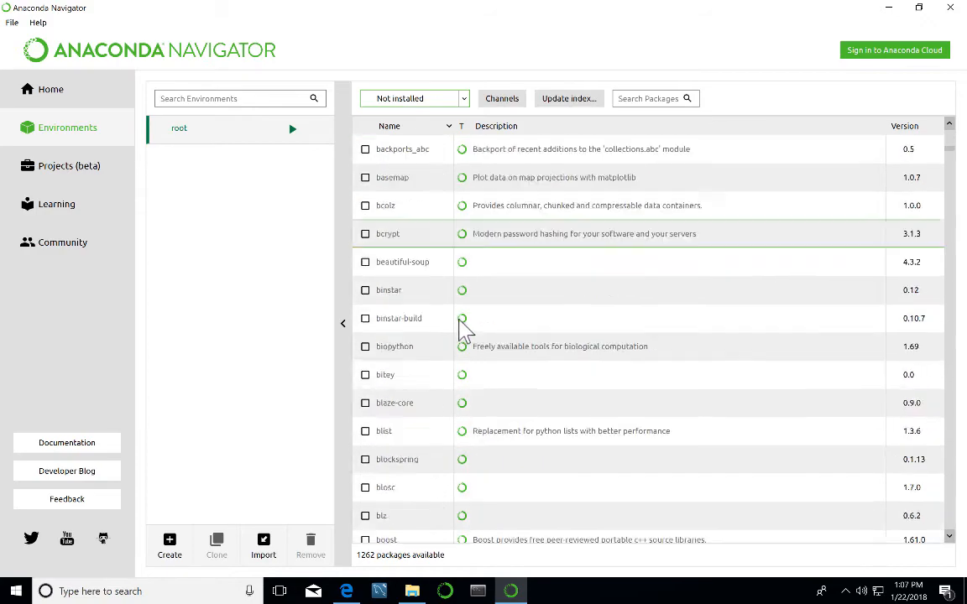
scroll(465, 331, up, 20)
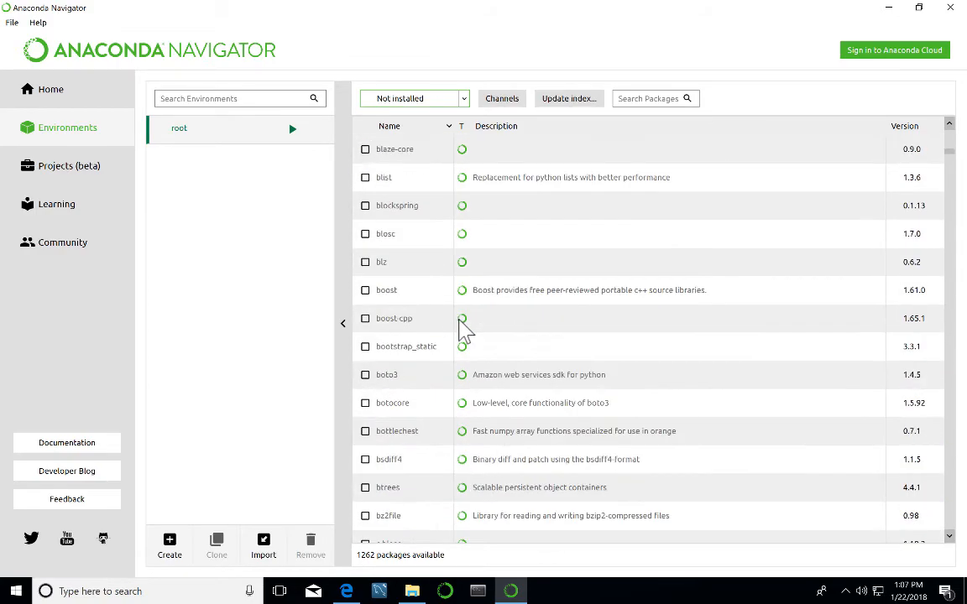
Filter the root environment's packages to Upgradable, mark vs2015_runtime for update and apply the change together with its dependencies.
scroll(464, 329, up, 3)
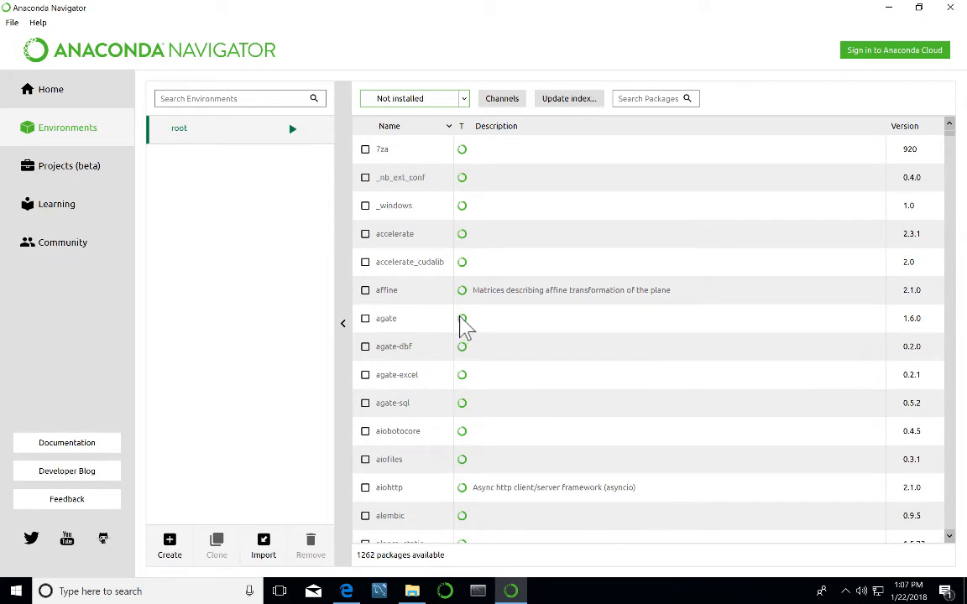
click(467, 103)
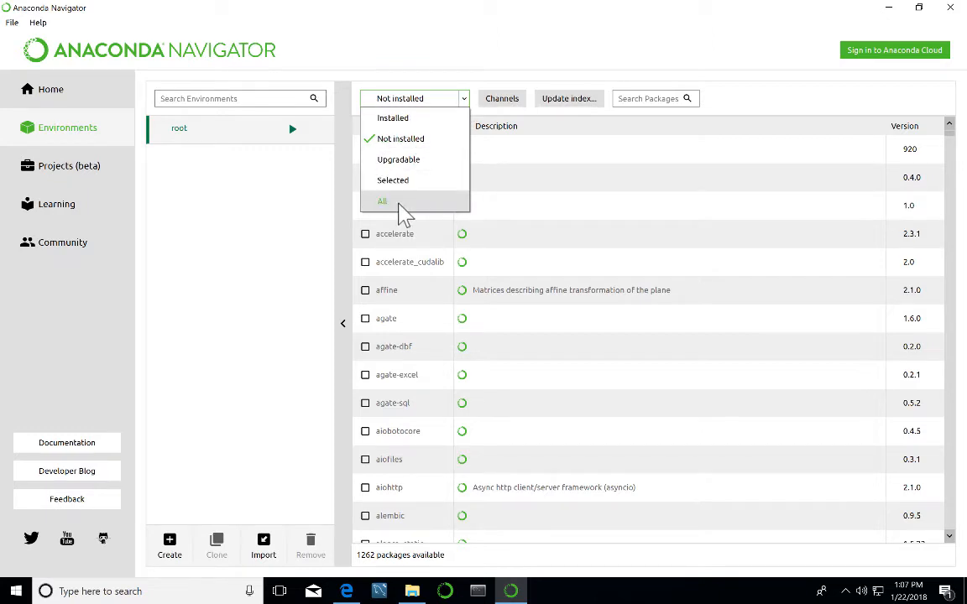
click(400, 161)
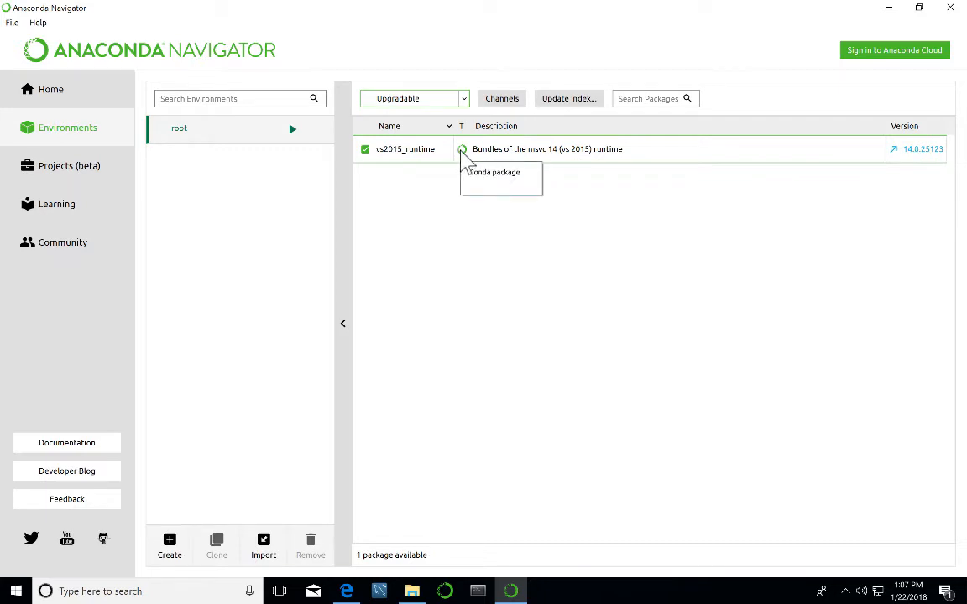
click(911, 163)
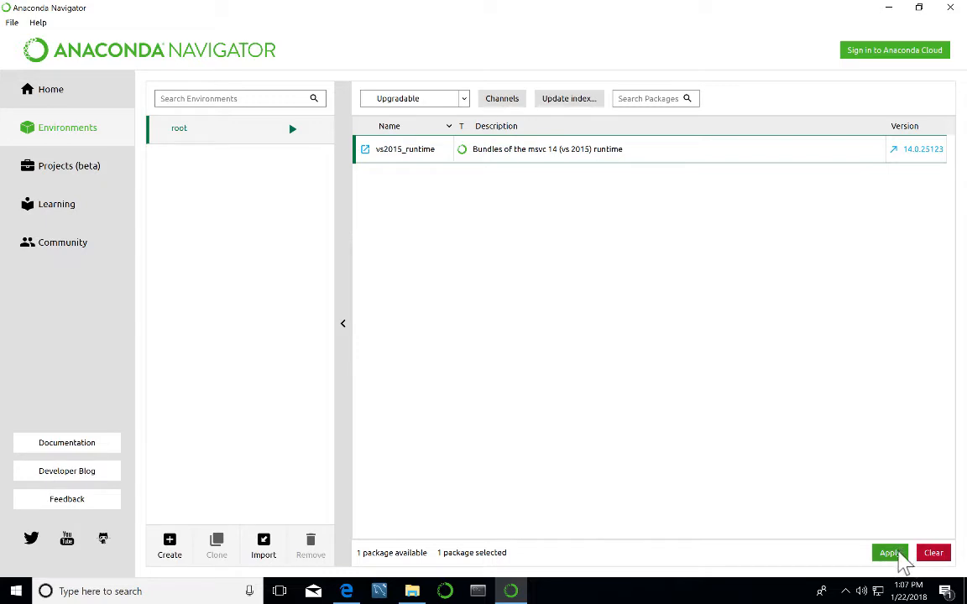
click(894, 555)
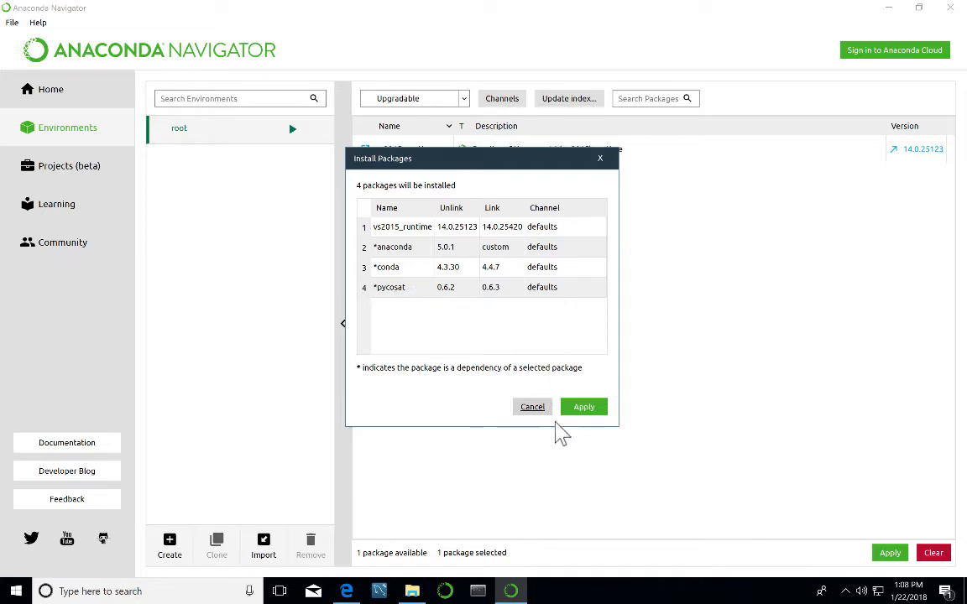
click(578, 410)
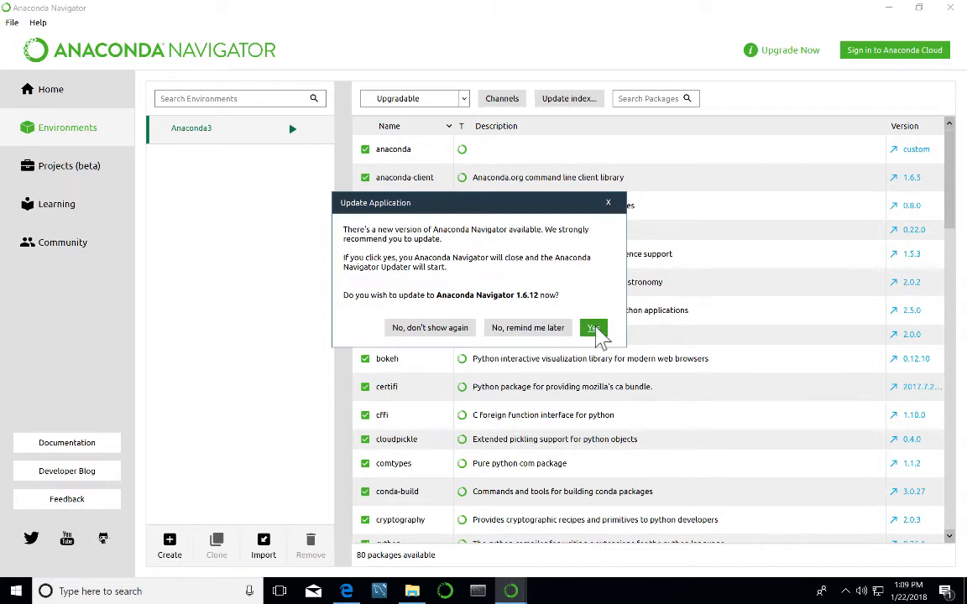
Accept the update to Anaconda Navigator 1.6.12, quit the running application, install the update and relaunch Navigator.
click(593, 328)
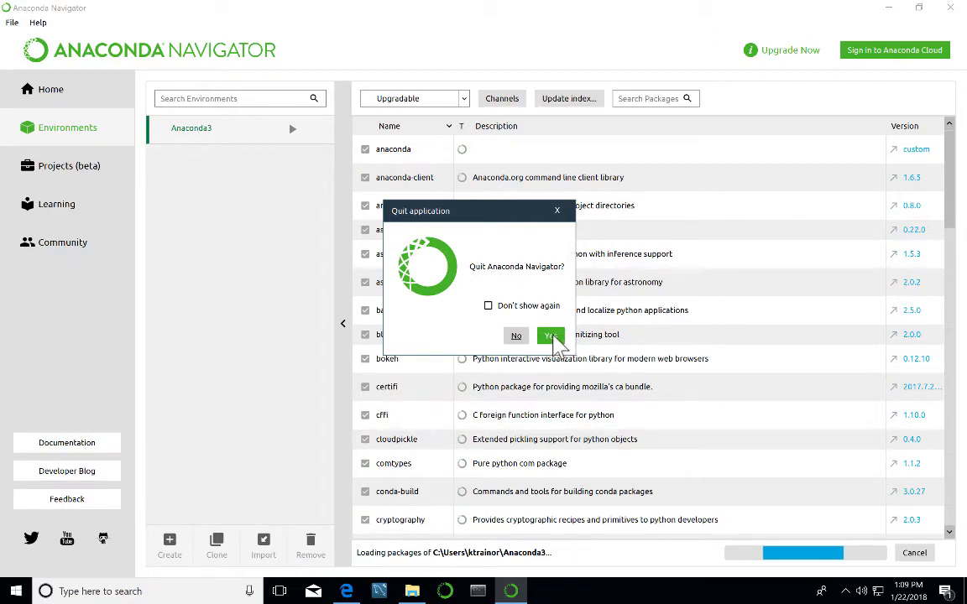
click(553, 338)
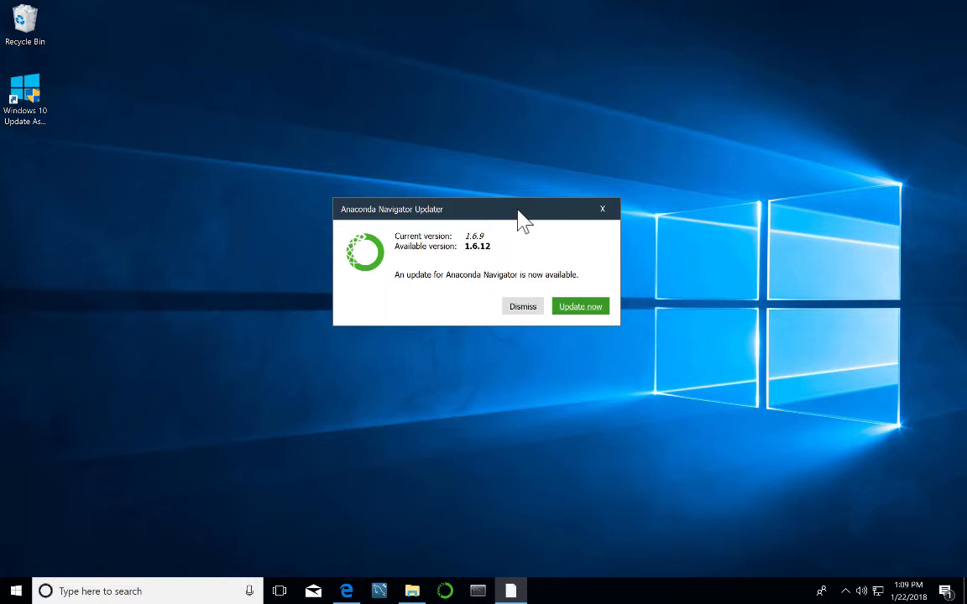
click(582, 311)
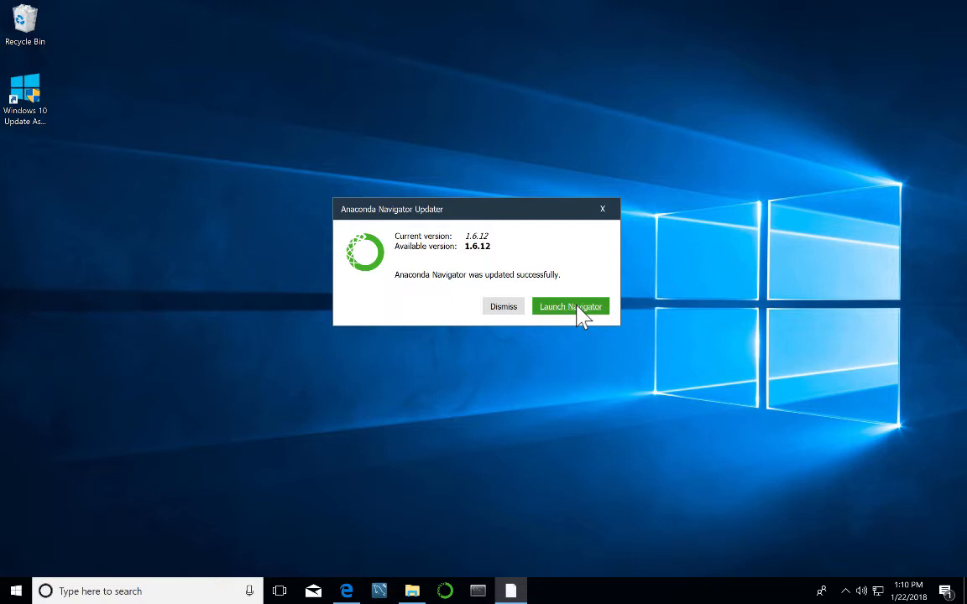
click(577, 309)
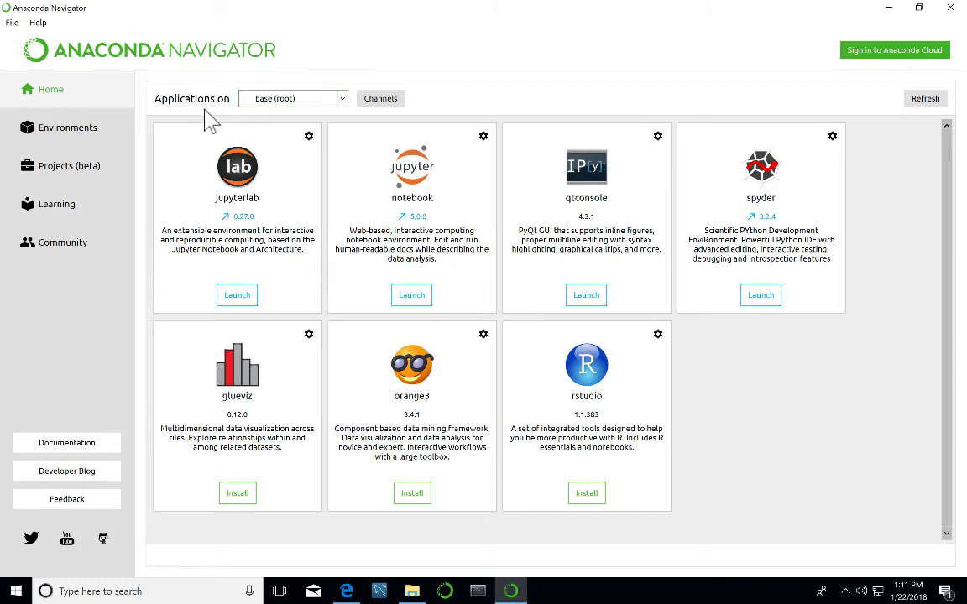
Show the base (root) environment's installed packages and examine the list from the beginning down to the python package.
click(80, 143)
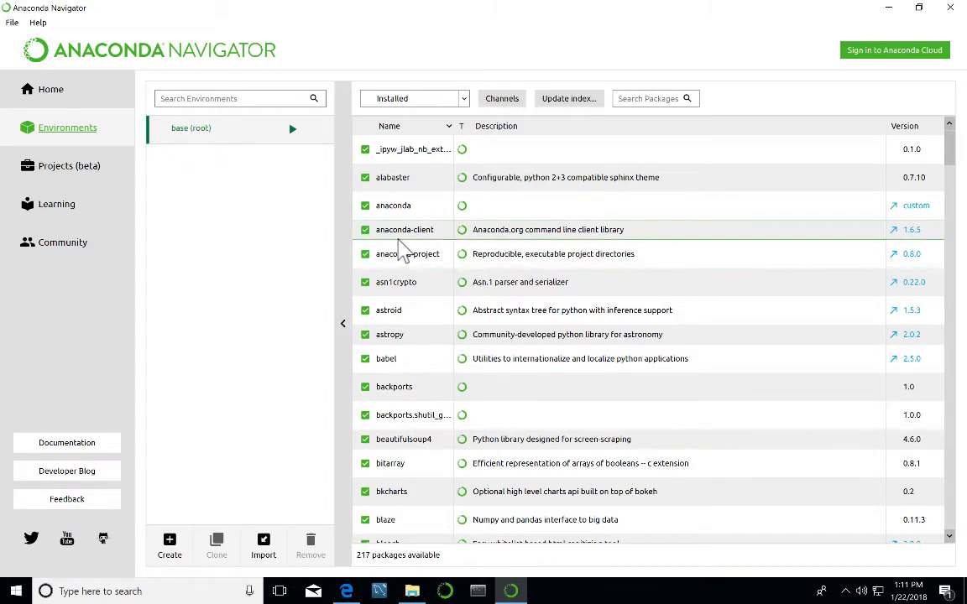
scroll(411, 256, down, 8)
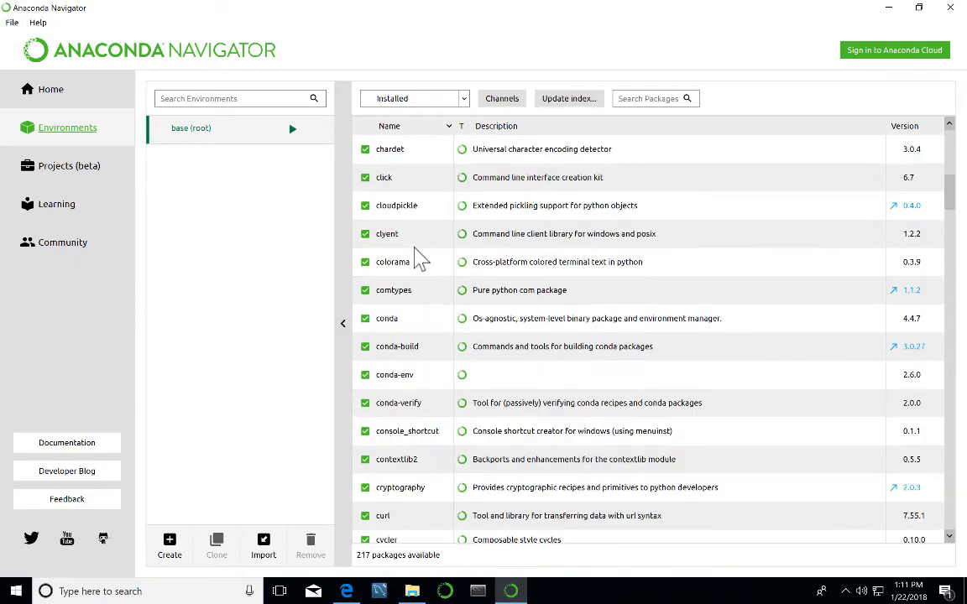
scroll(419, 260, down, 13)
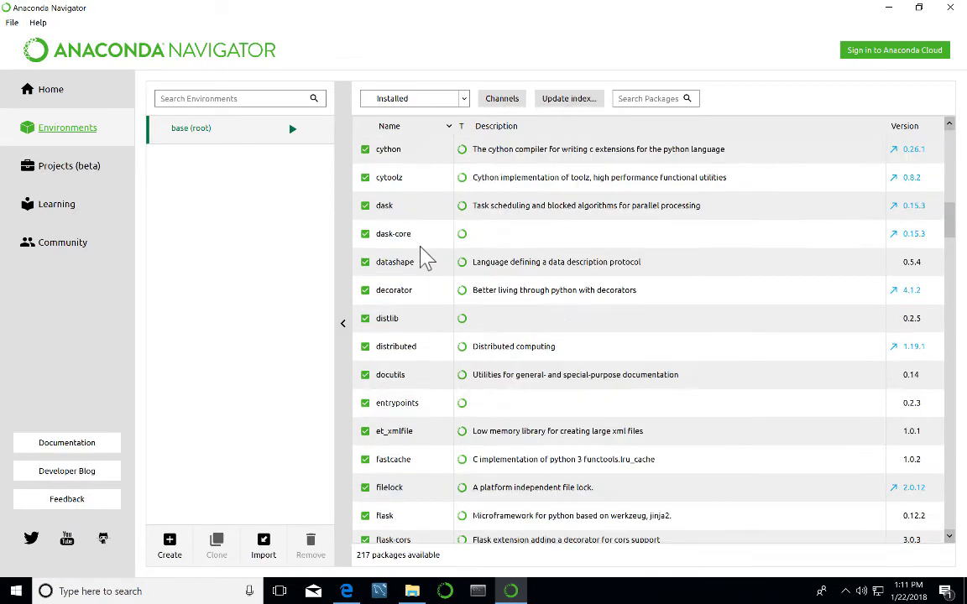
scroll(424, 239, down, 7)
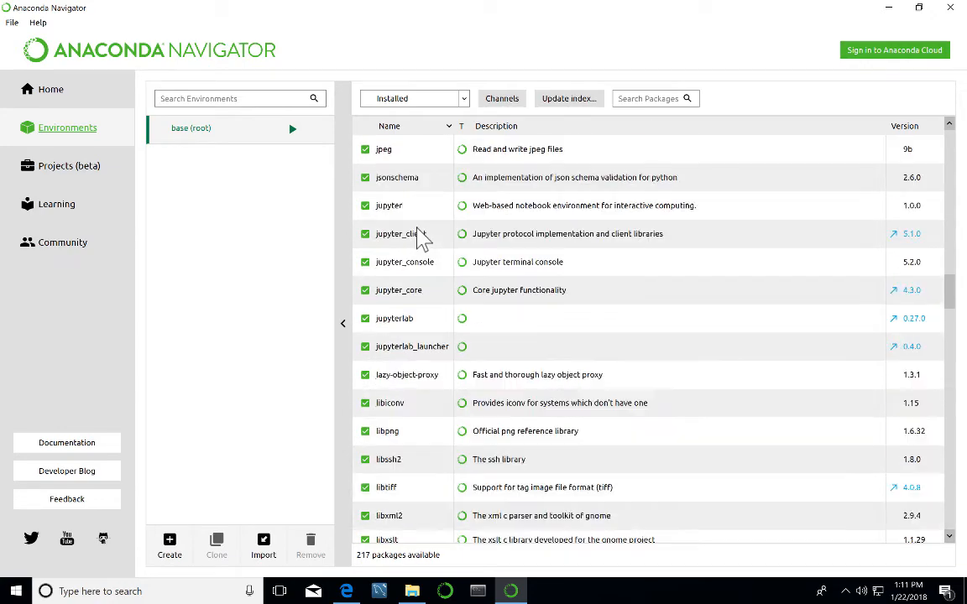
scroll(420, 227, down, 9)
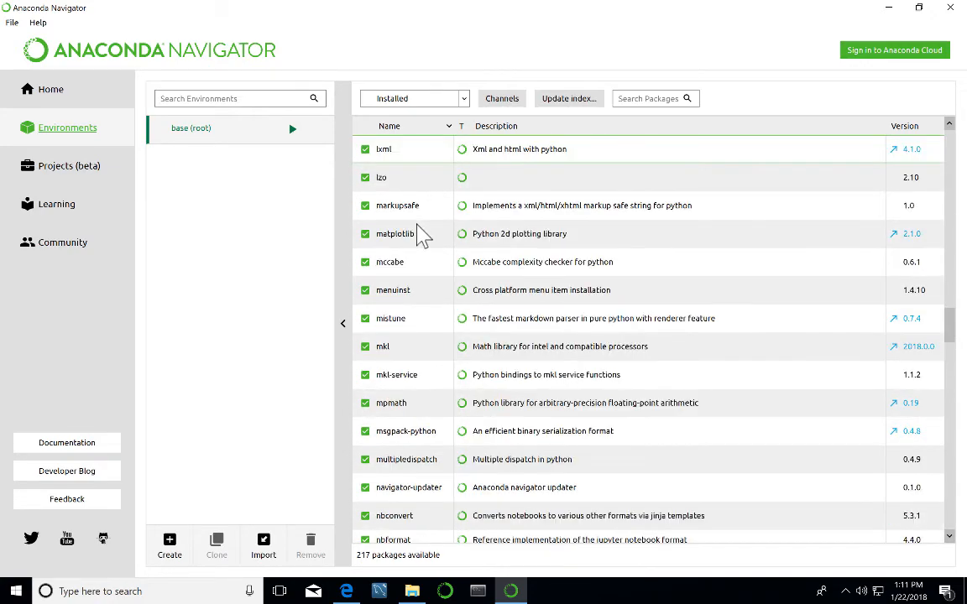
scroll(424, 234, down, 1)
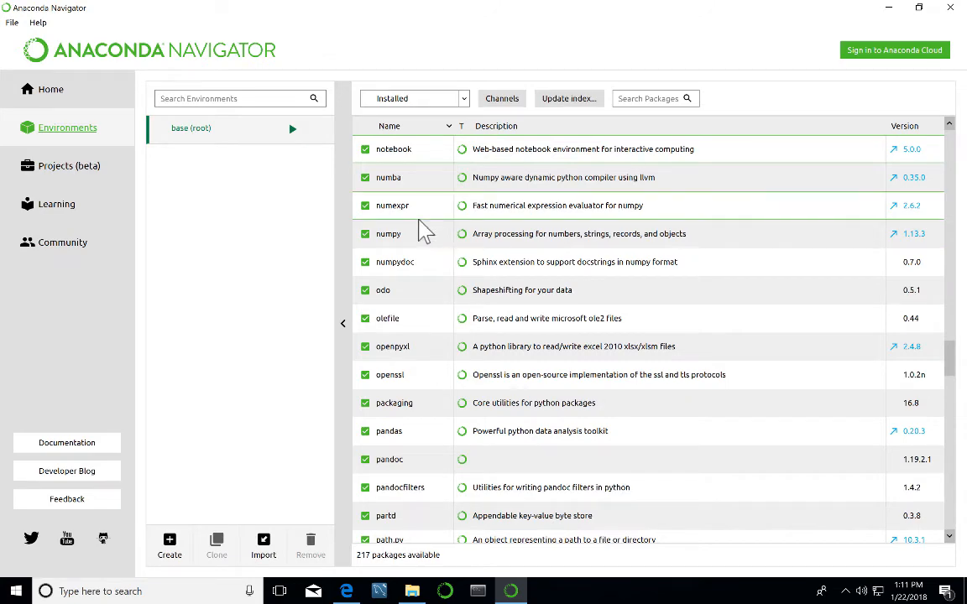
scroll(424, 233, down, 6)
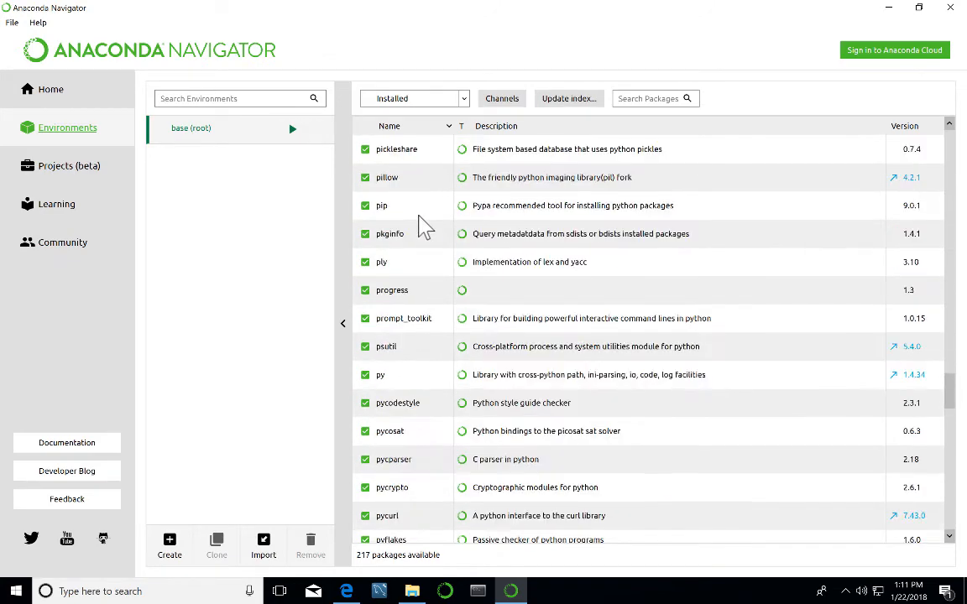
scroll(424, 227, down, 2)
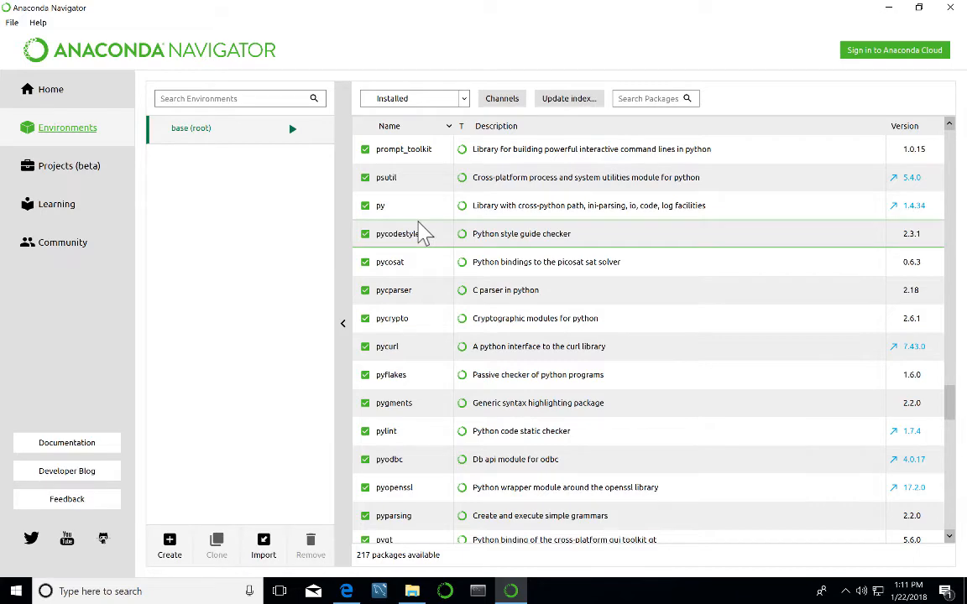
scroll(423, 233, down, 3)
scroll(426, 234, down, 3)
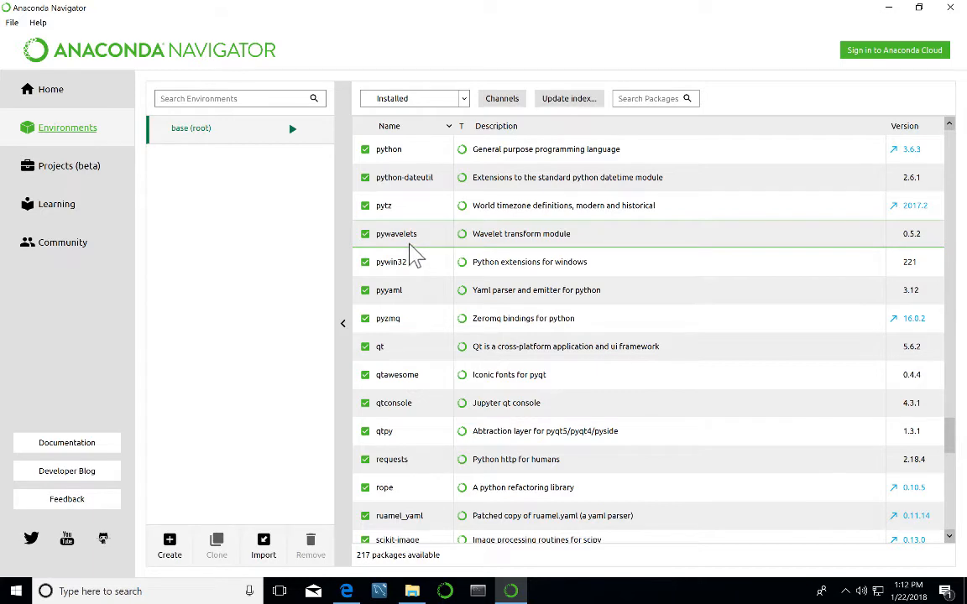
Review the installed Jupyter, matplotlib, scikit-learn, scipy and numpy packages in the base (root) environment.
scroll(411, 260, up, 1)
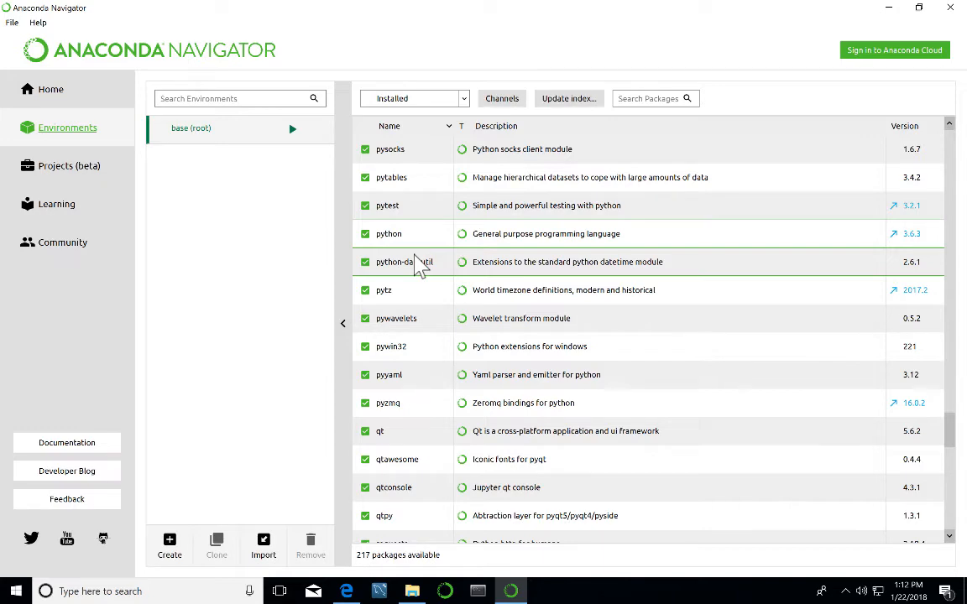
scroll(419, 262, up, 9)
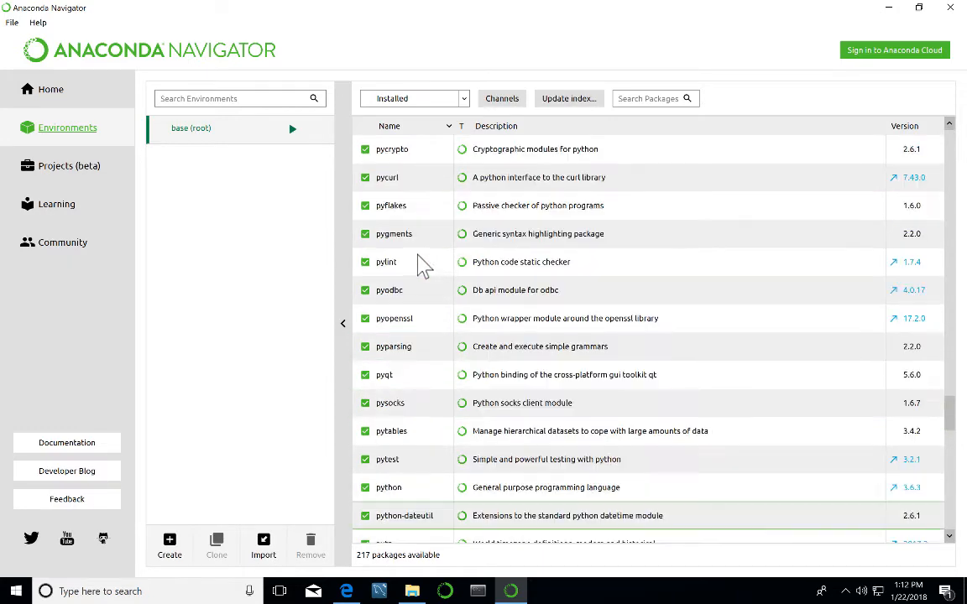
scroll(424, 259, up, 13)
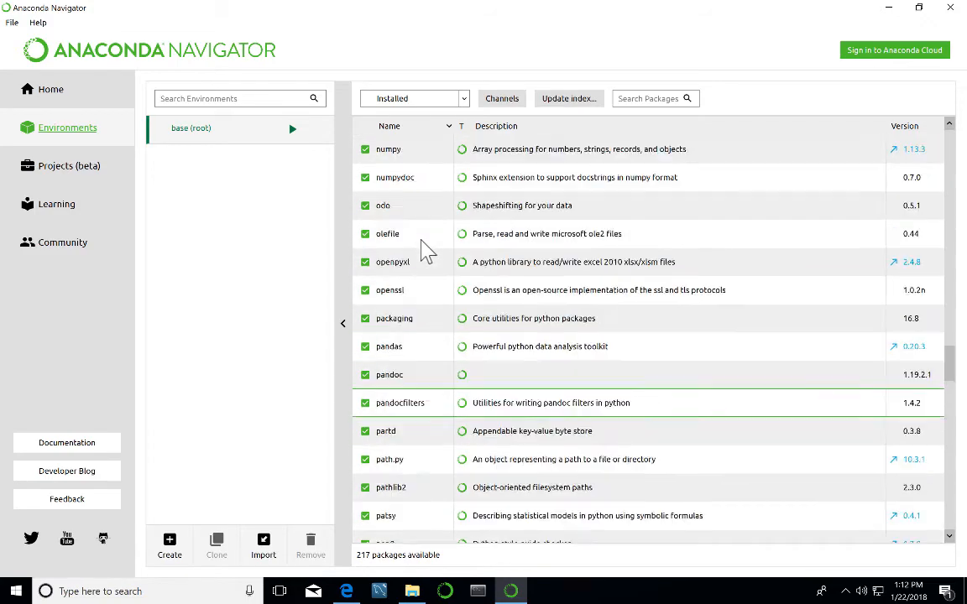
scroll(425, 251, up, 4)
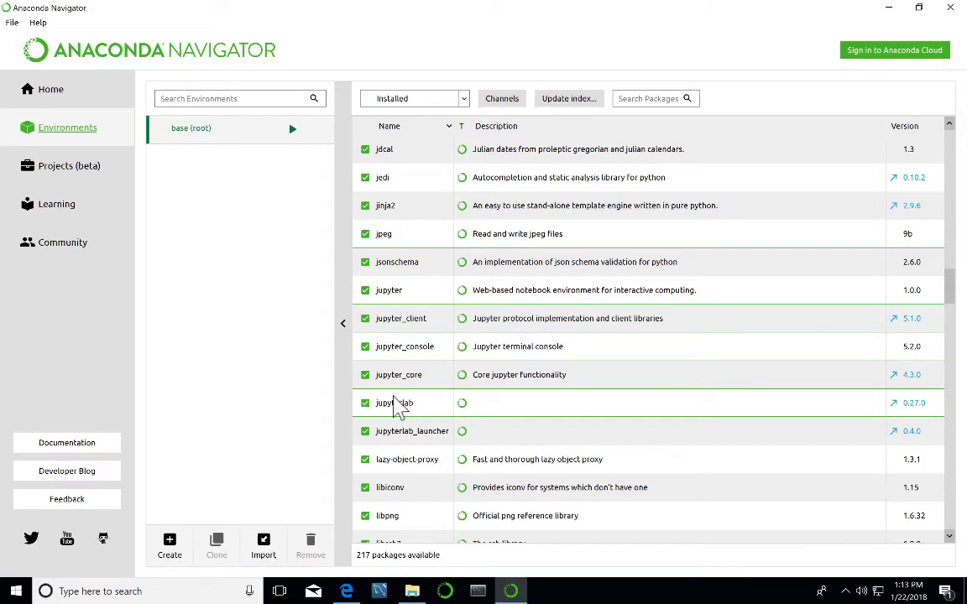
scroll(407, 407, down, 4)
scroll(408, 406, down, 4)
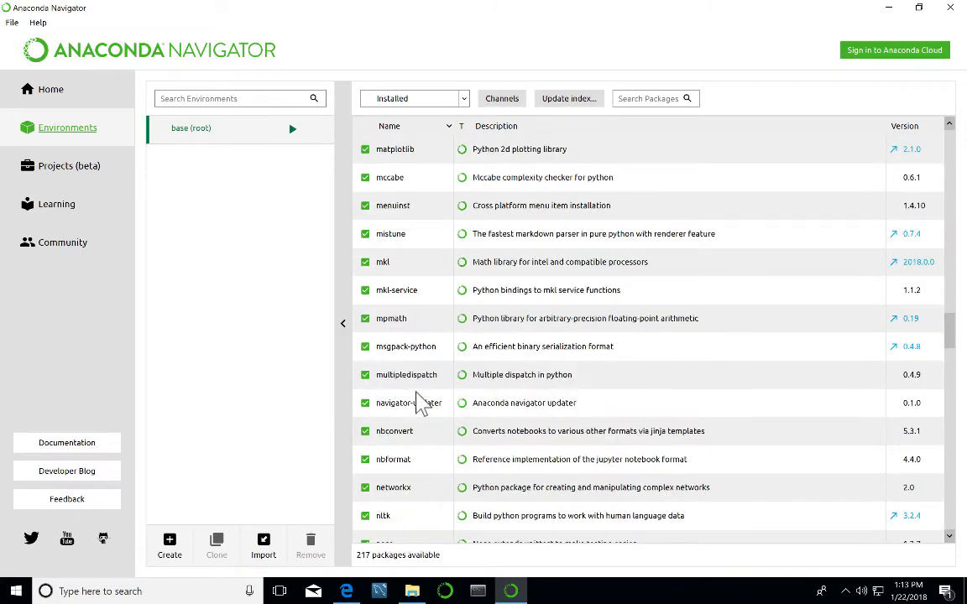
scroll(420, 401, down, 6)
scroll(435, 394, down, 1)
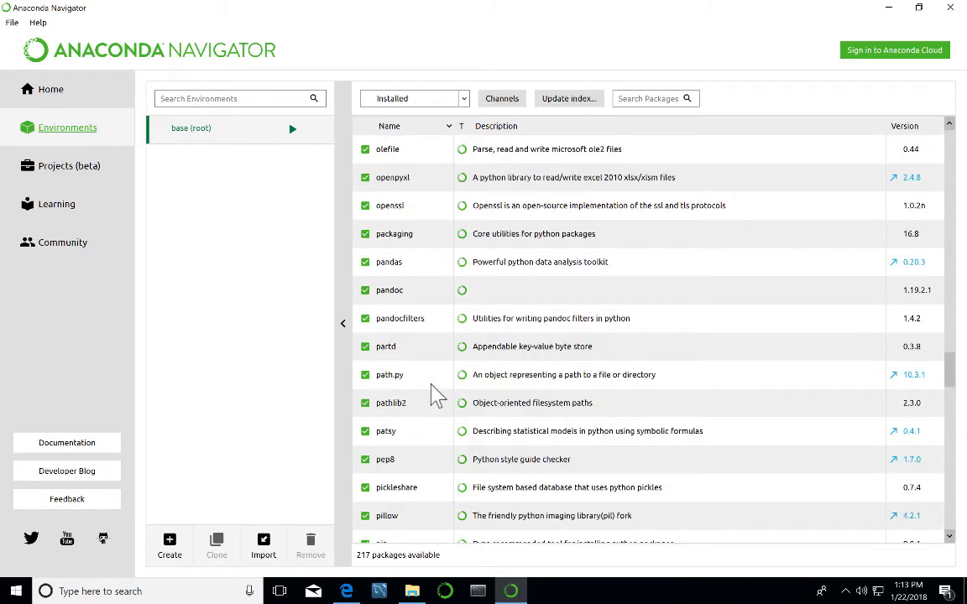
scroll(432, 386, down, 8)
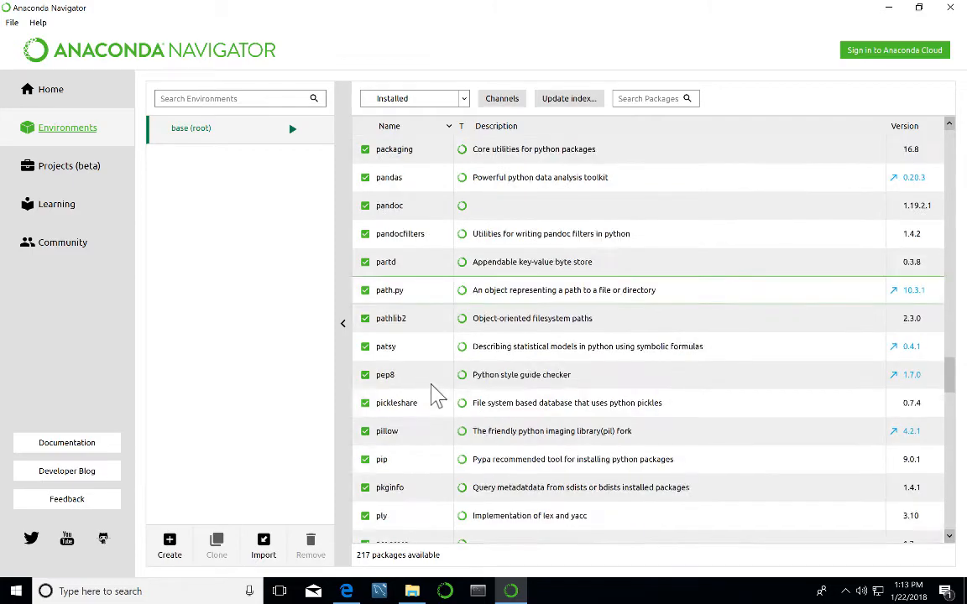
scroll(433, 375, down, 10)
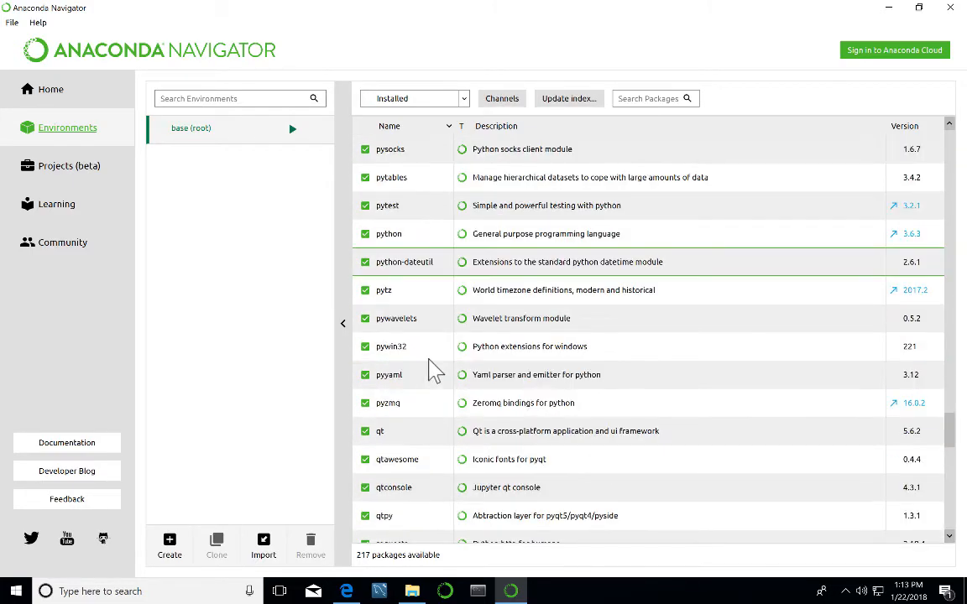
scroll(428, 357, up, 10)
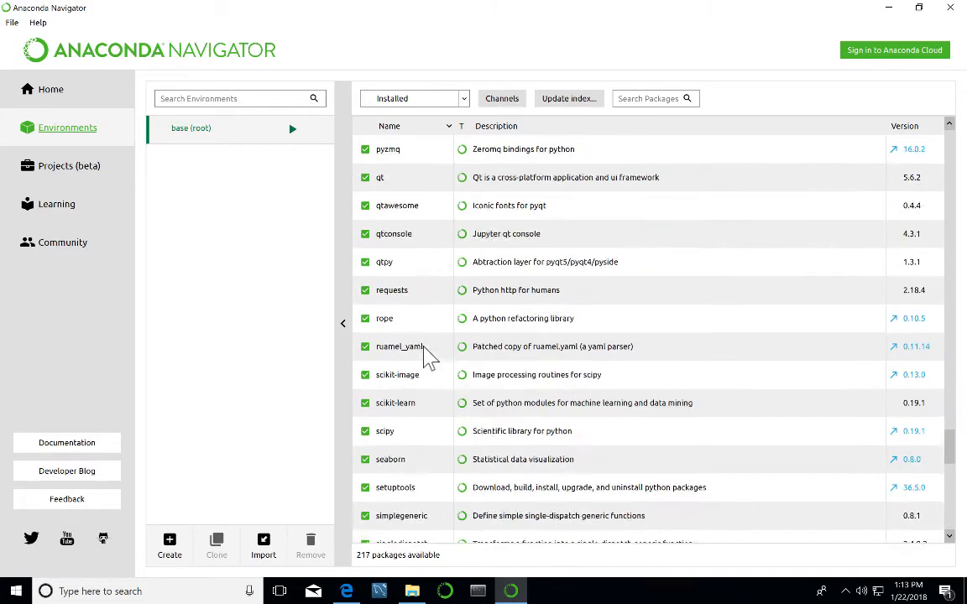
scroll(430, 356, up, 11)
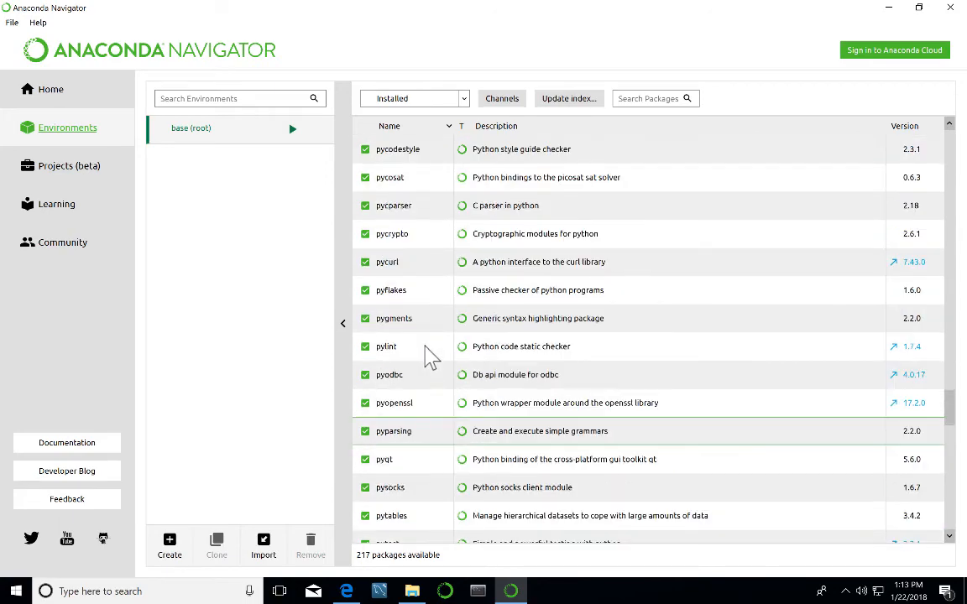
scroll(432, 356, up, 1)
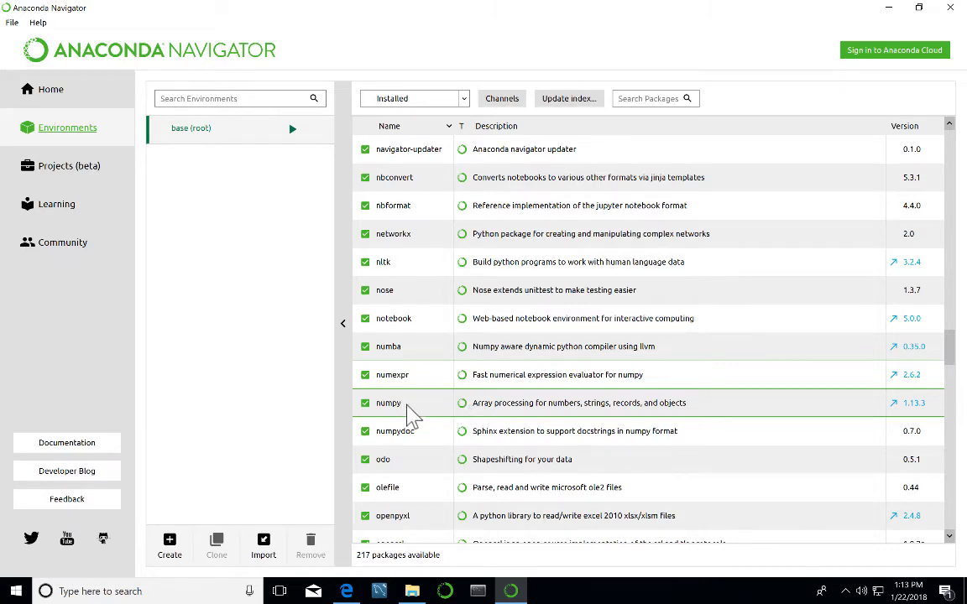
Find the pandas package among the installed packages and select its row.
scroll(411, 417, down, 8)
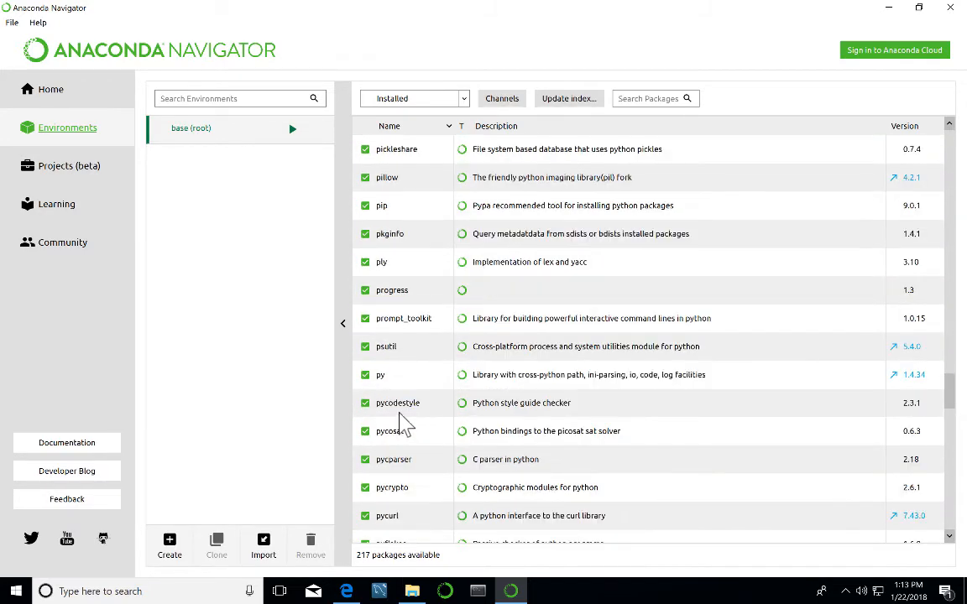
scroll(405, 425, down, 1)
scroll(405, 426, up, 3)
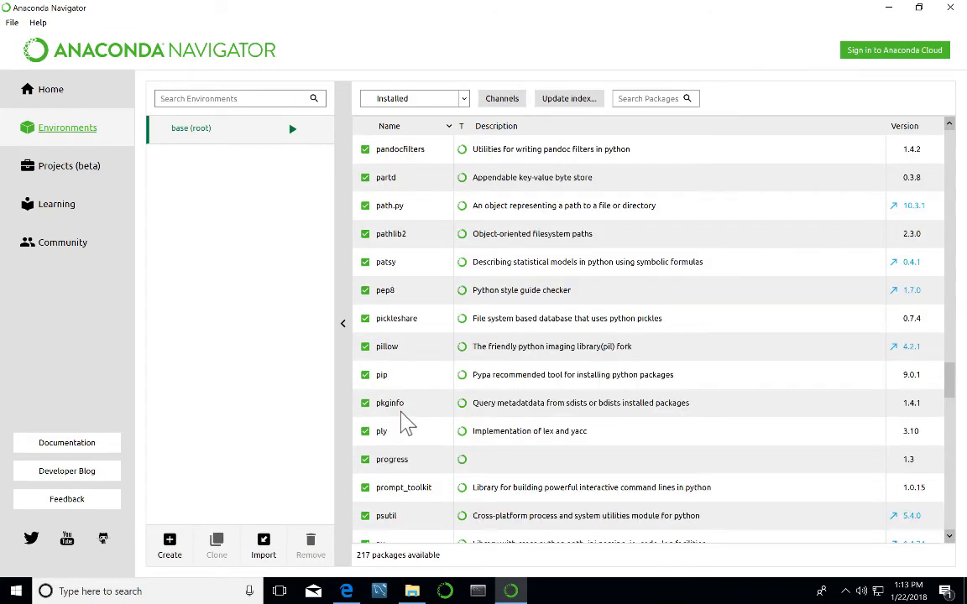
scroll(405, 426, up, 1)
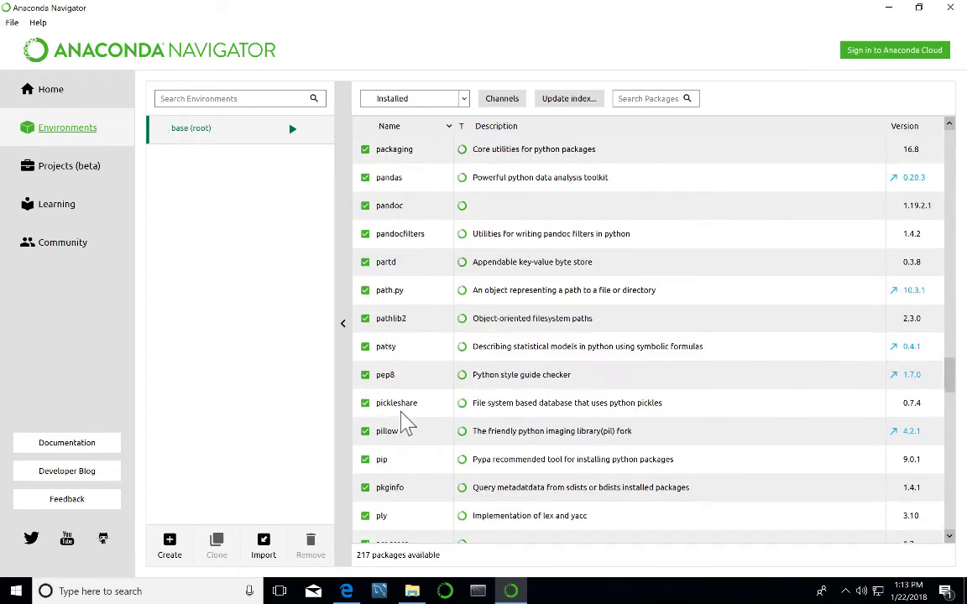
click(428, 190)
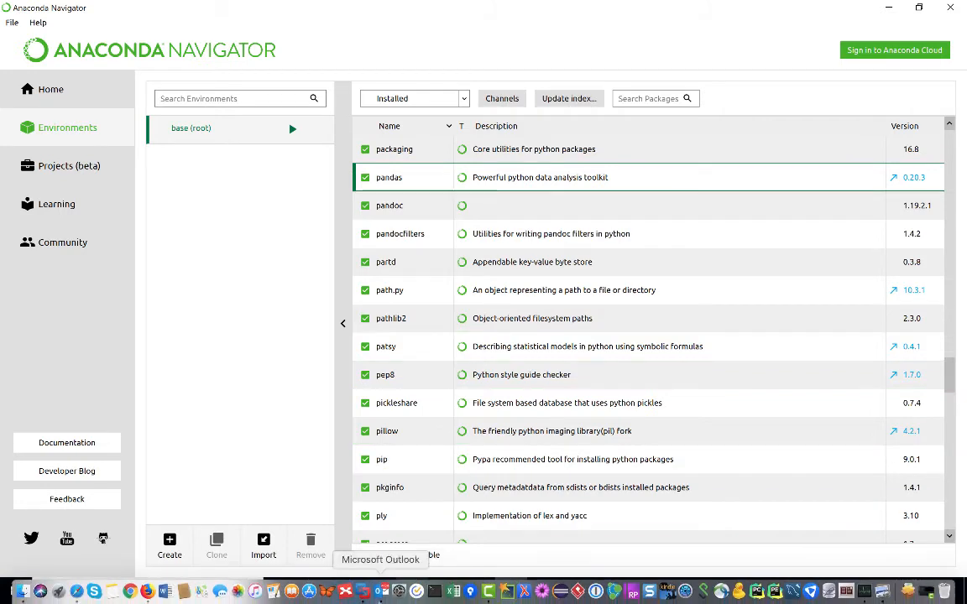
Create a new environment named plain_old_python_development with Python 3.6 and without R.
click(169, 545)
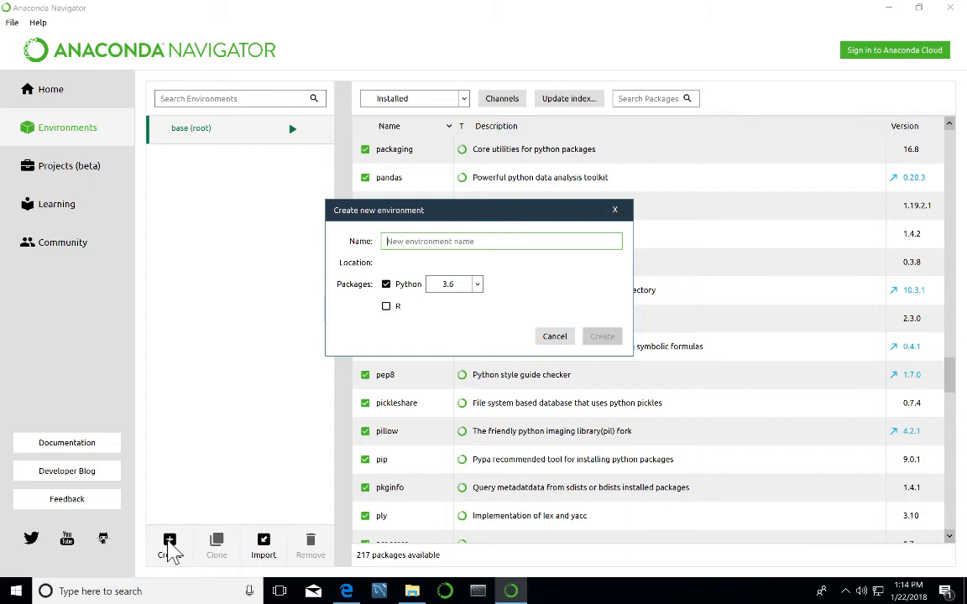
text(pla)
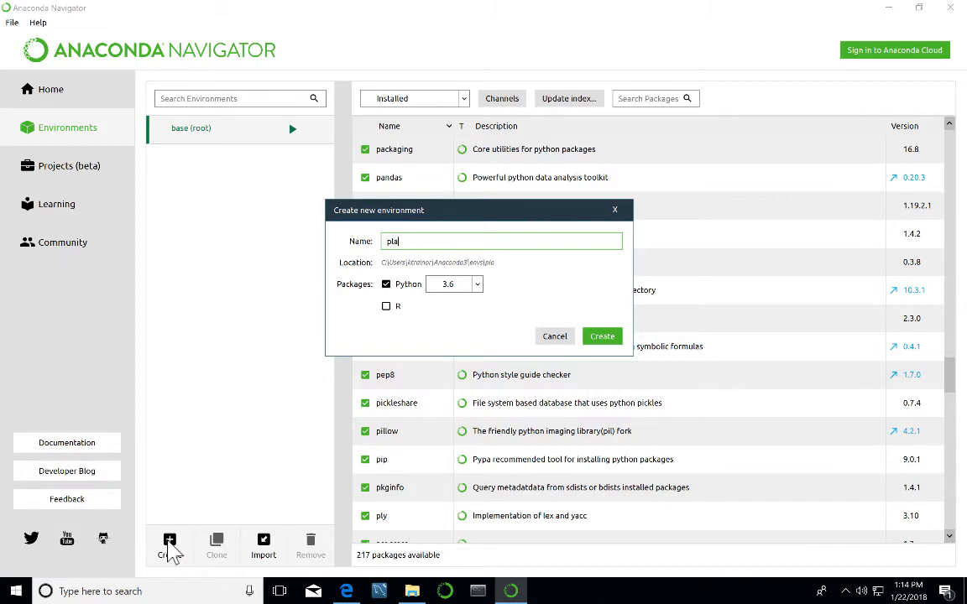
text(in_old_python_development)
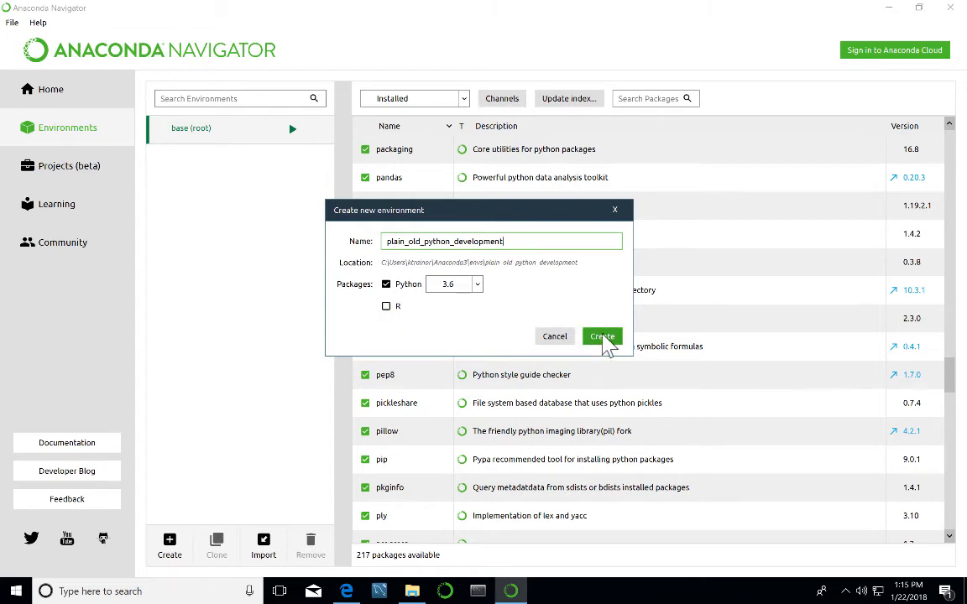
click(603, 336)
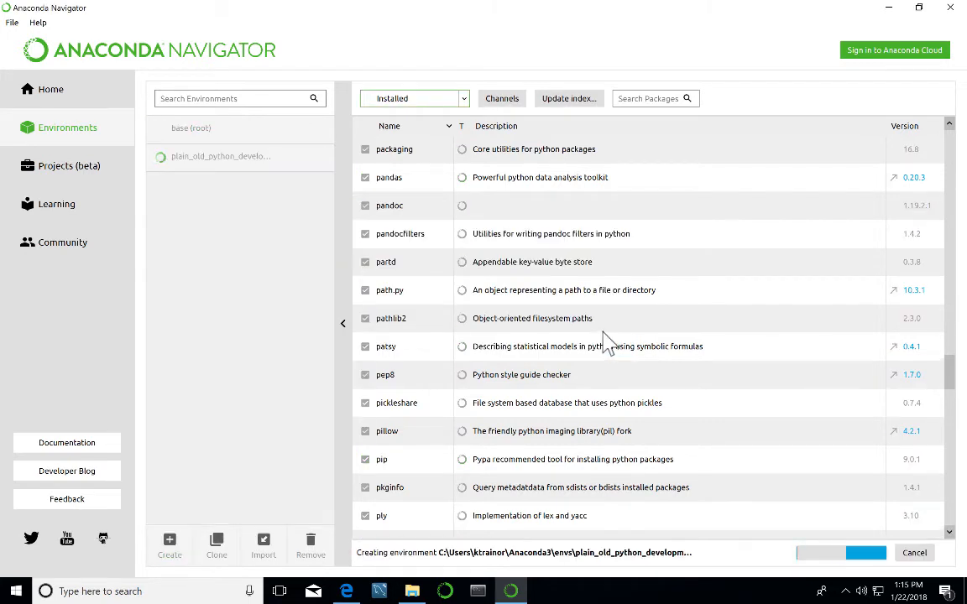
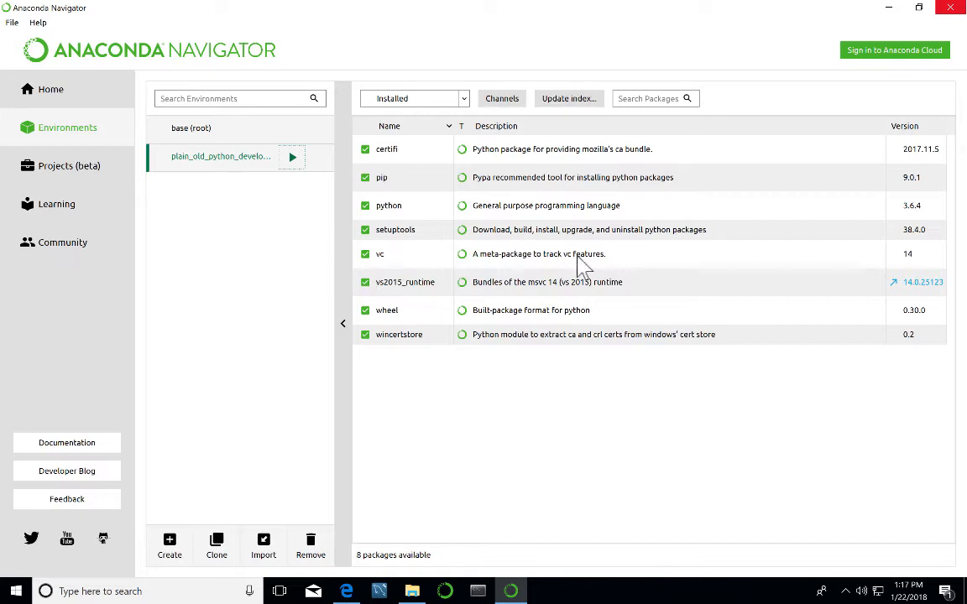
Update the vs2015_runtime package in the plain_old_python_development environment to version 14.0.25420.
click(921, 282)
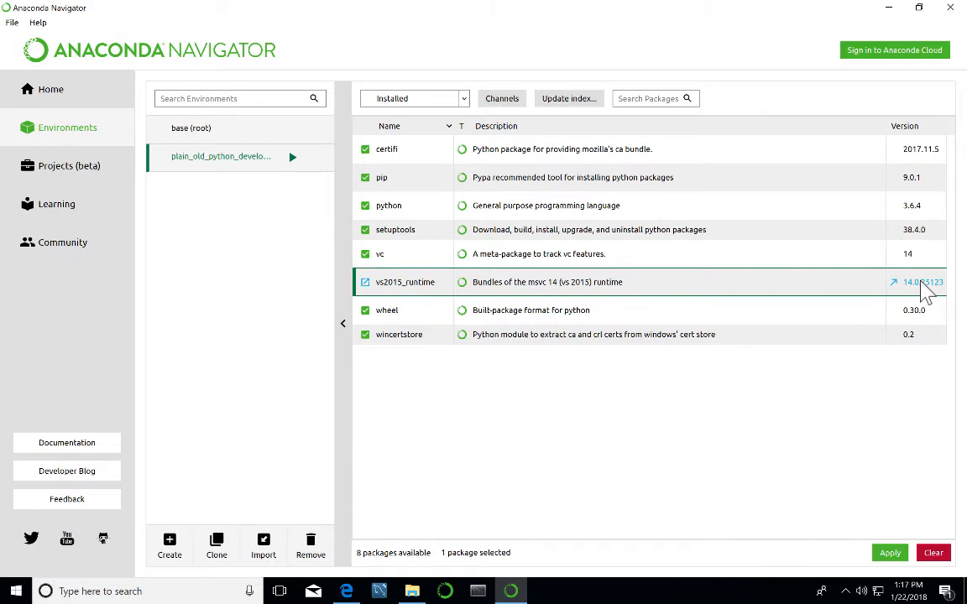
click(891, 554)
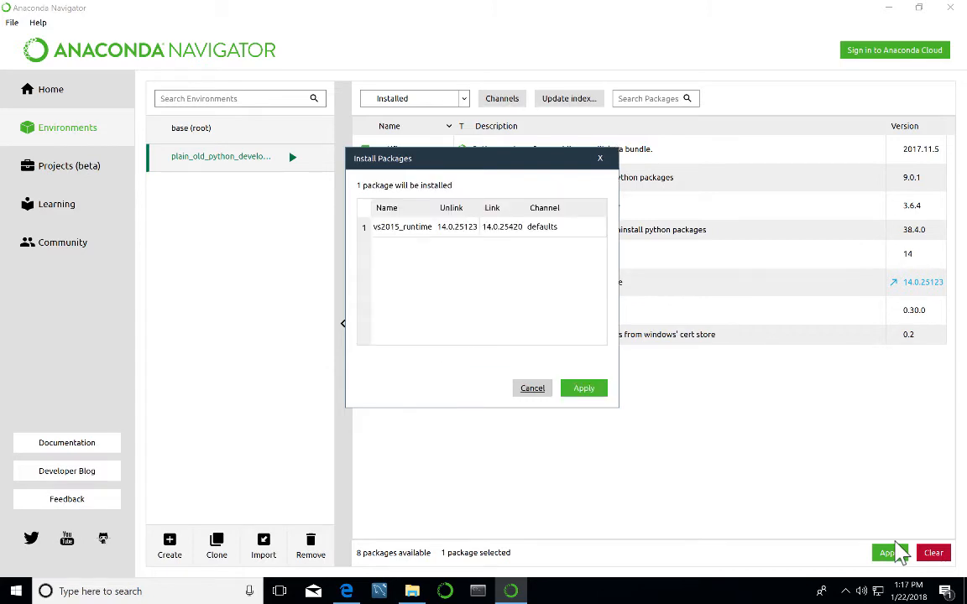
click(584, 388)
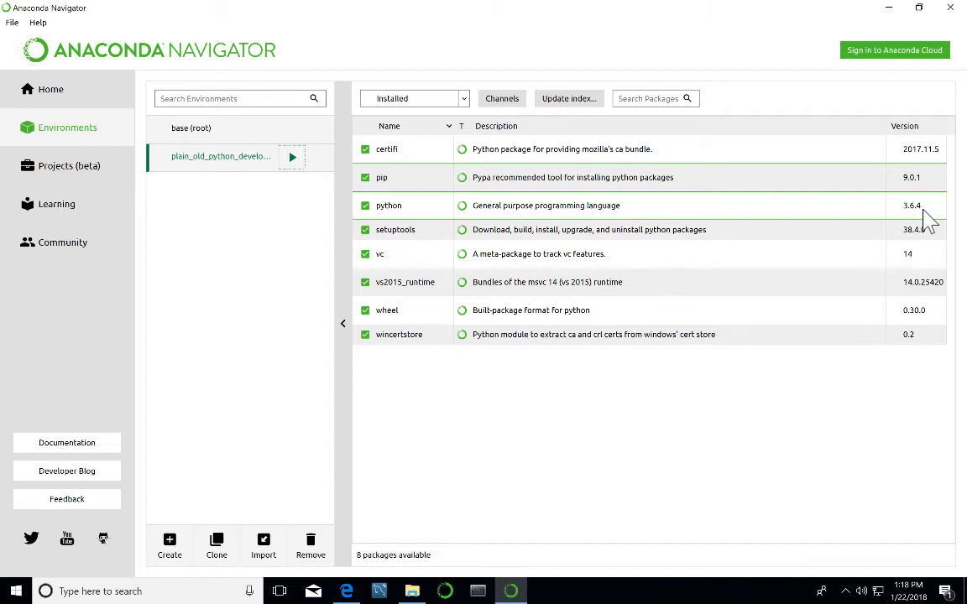
Open a terminal in the plain_old_python_development environment, run python --version, and close the terminal.
click(293, 159)
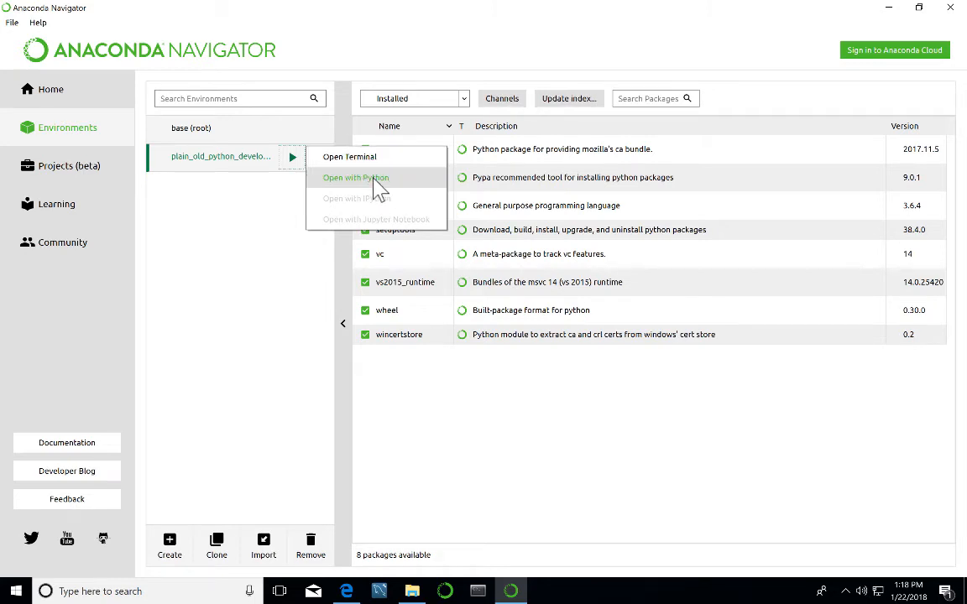
click(376, 158)
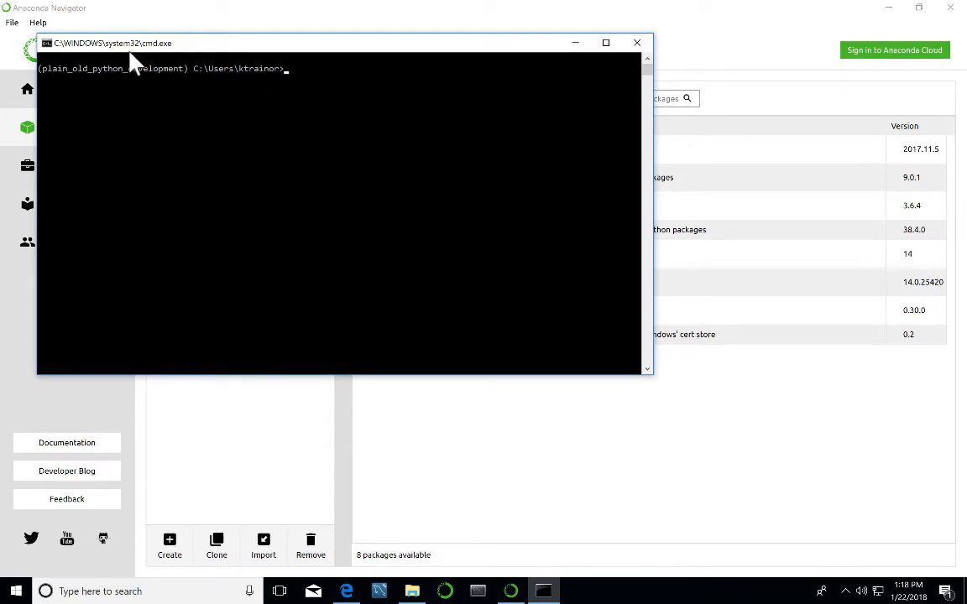
text(python --version)
key(Return)
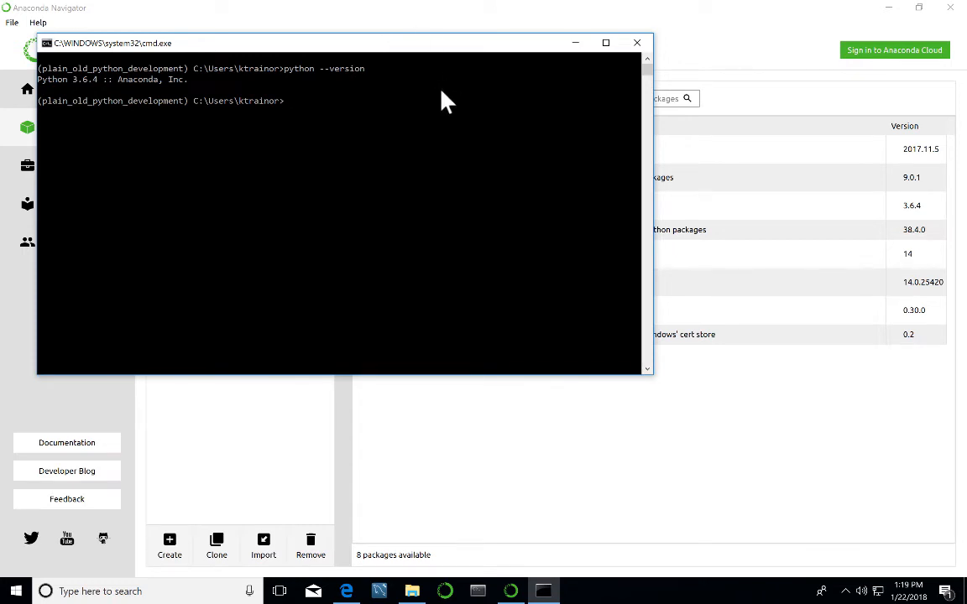
click(638, 44)
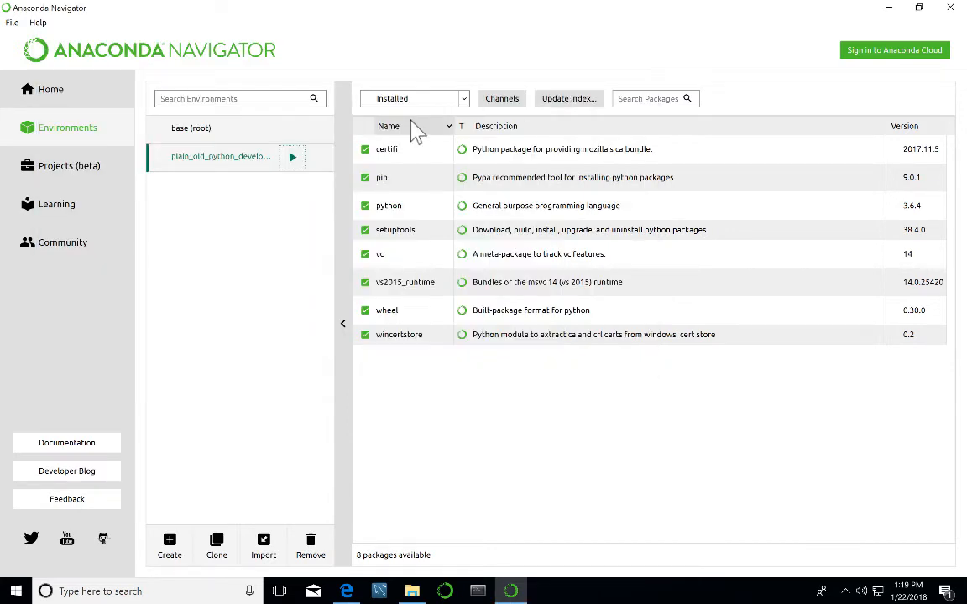
Open a terminal in the base (root) environment, run python --version, and close the terminal.
click(221, 131)
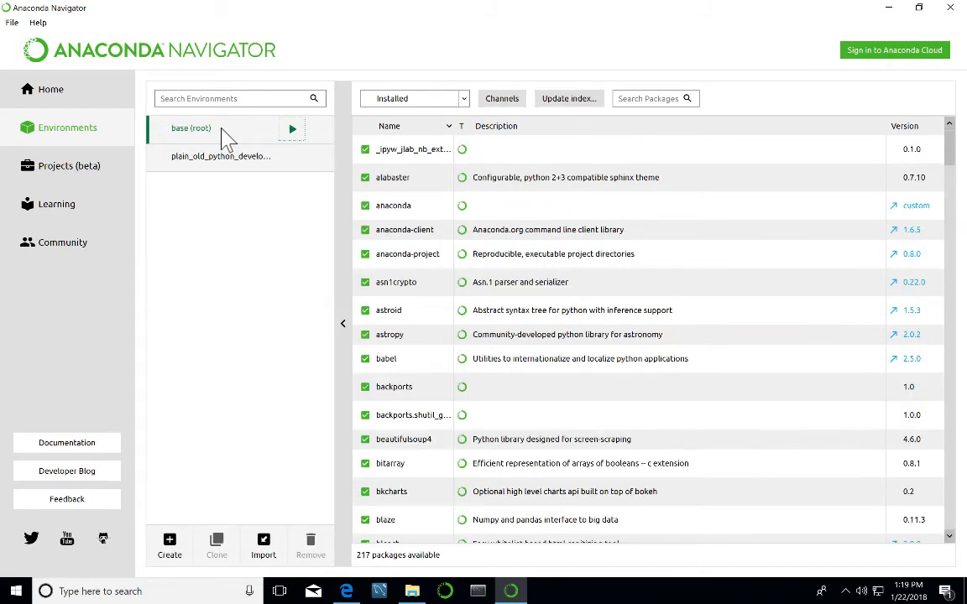
click(292, 130)
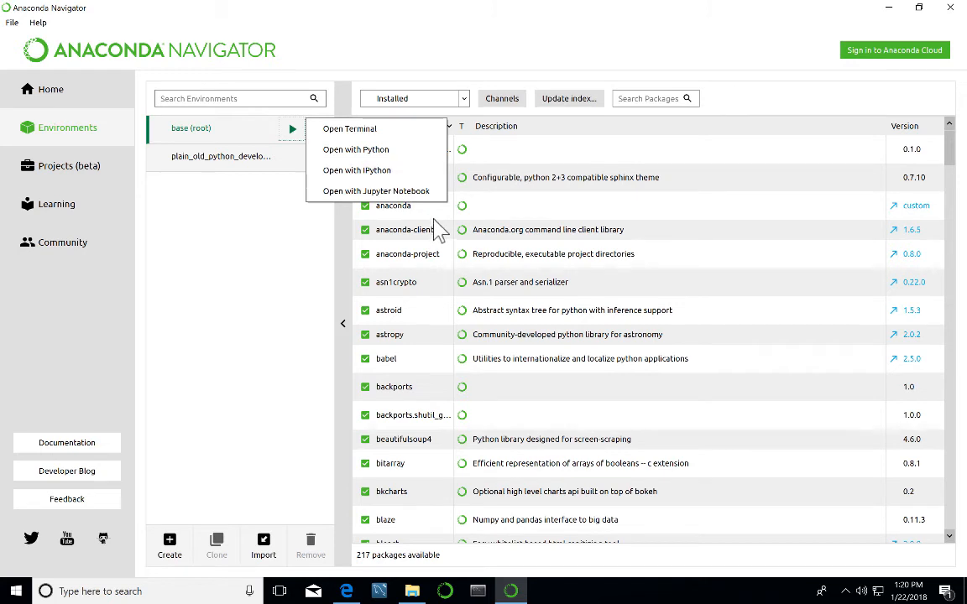
click(369, 131)
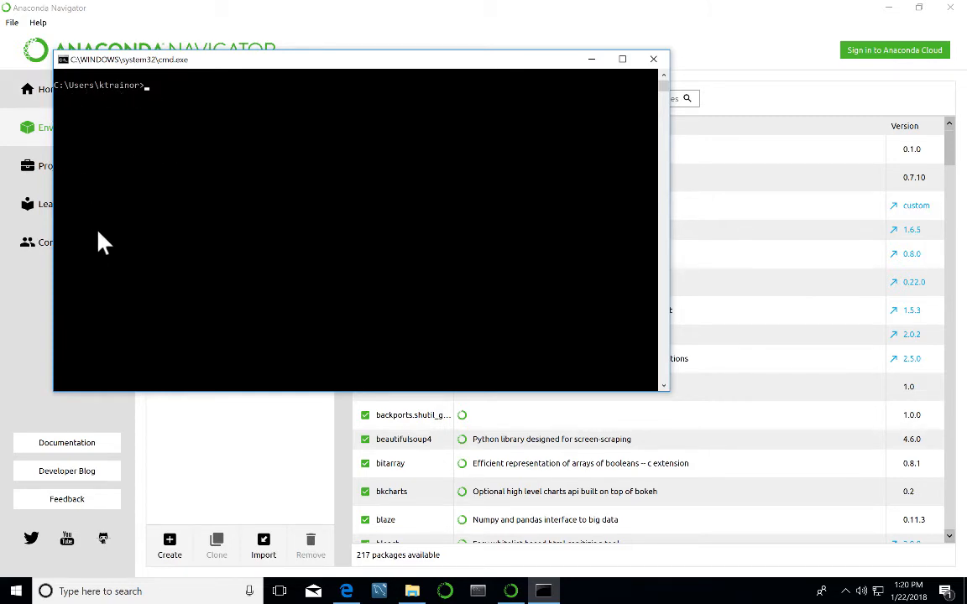
text(python --version)
key(Return)
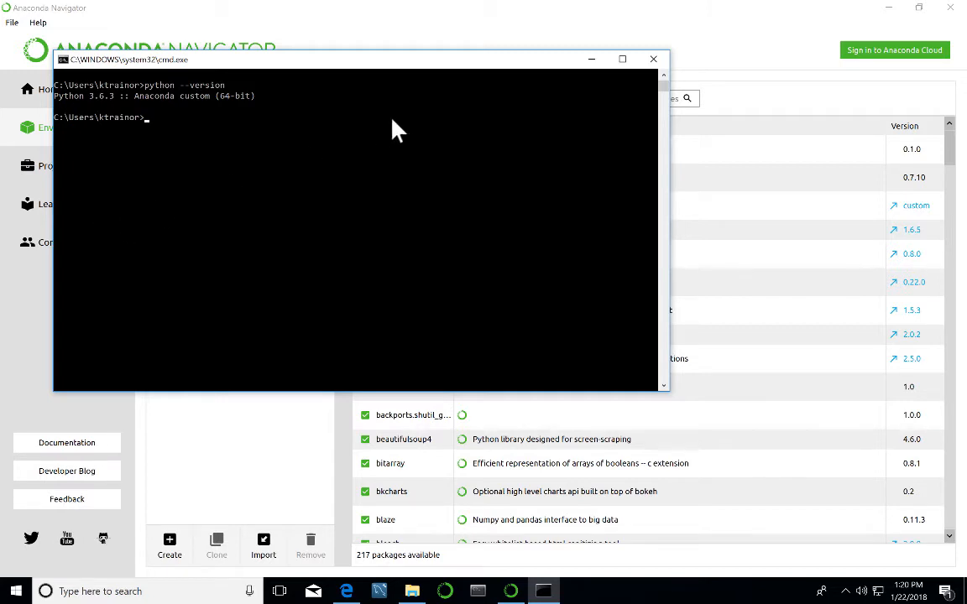
click(652, 59)
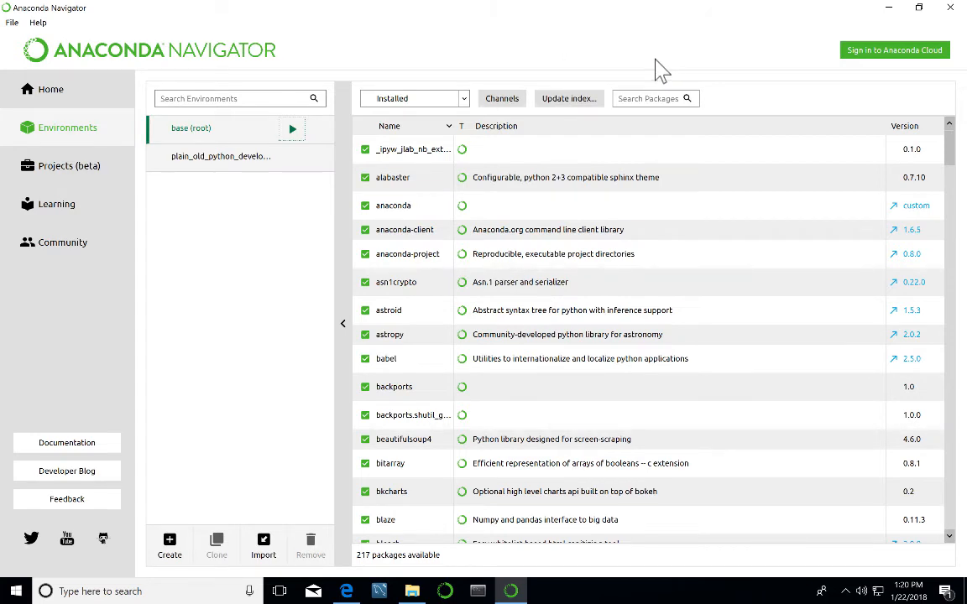
Open the base (root) environment with Python, exit the interpreter with quit(), and close its window.
click(294, 132)
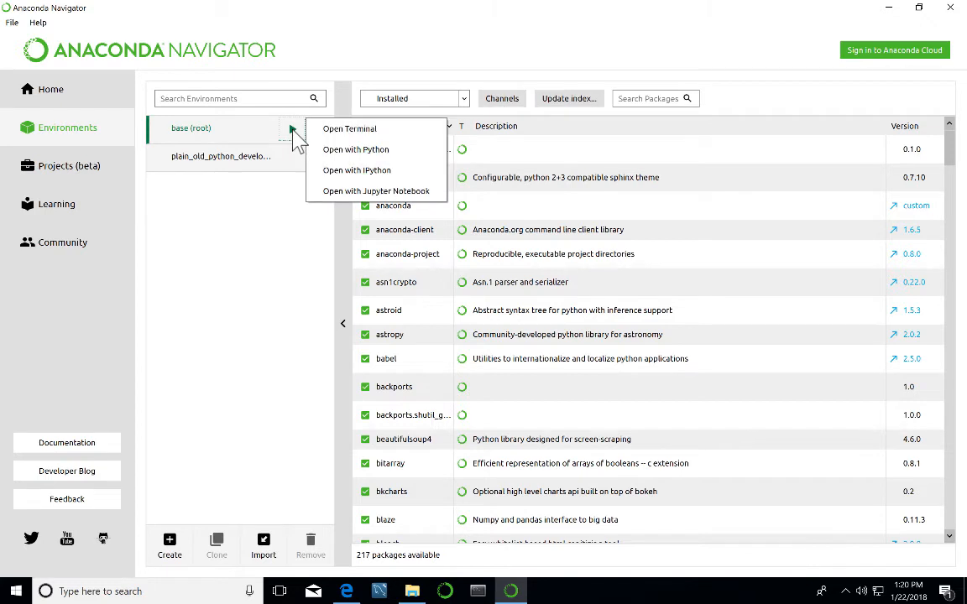
click(353, 150)
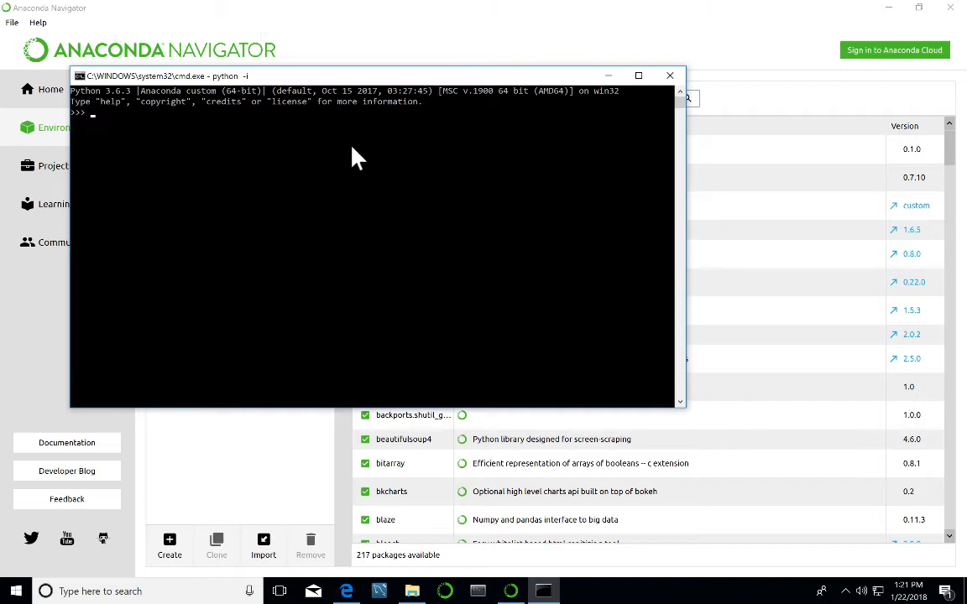
text(quit())
key(Return)
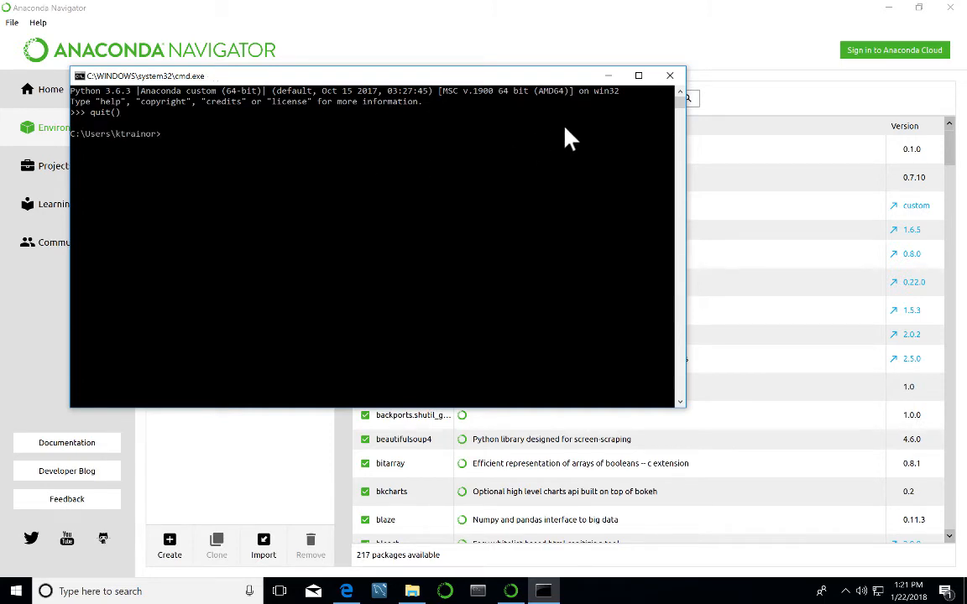
click(670, 75)
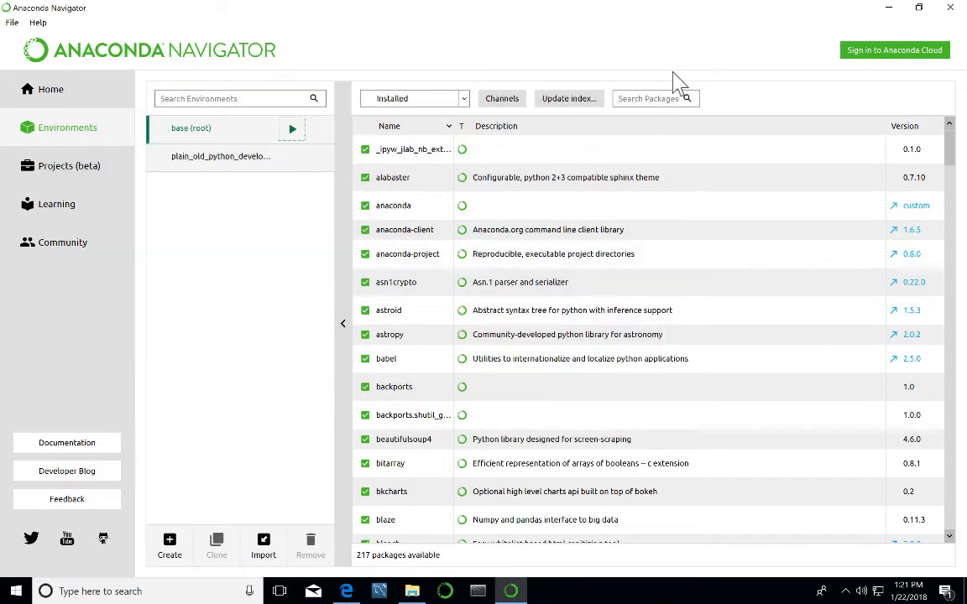
Open the plain_old_python_development environment with Python, exit the interpreter with quit(), and close its window.
click(239, 168)
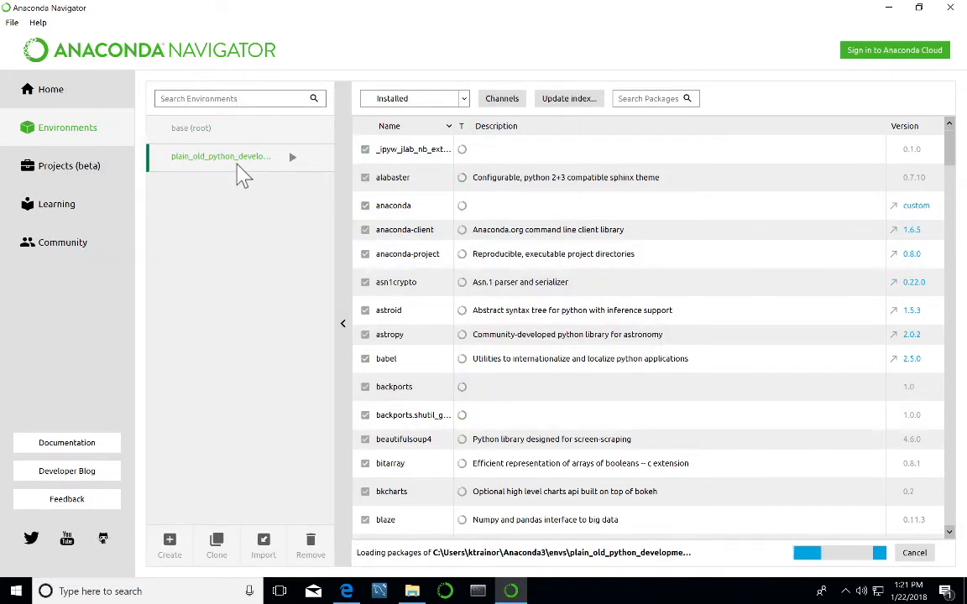
click(292, 159)
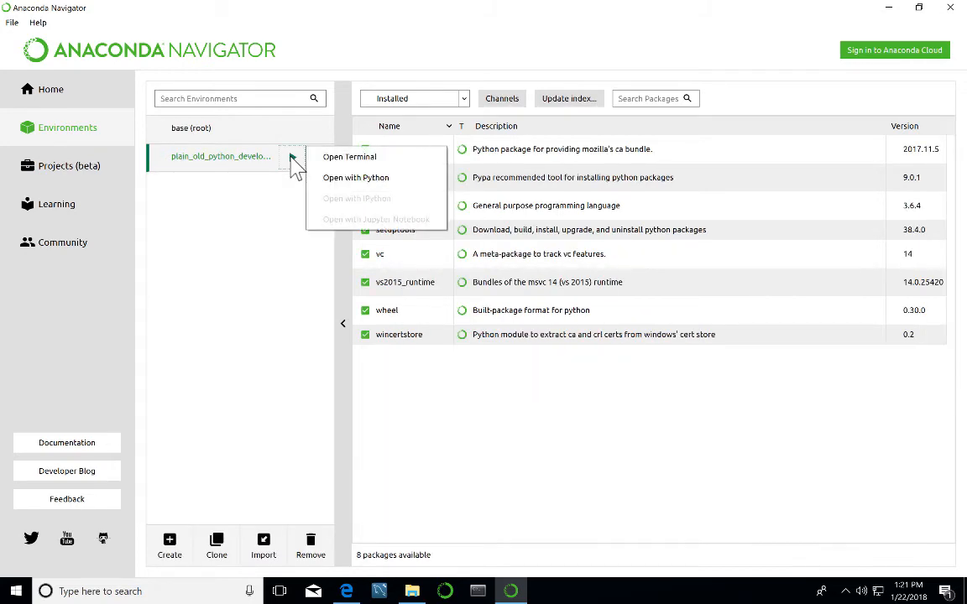
click(334, 178)
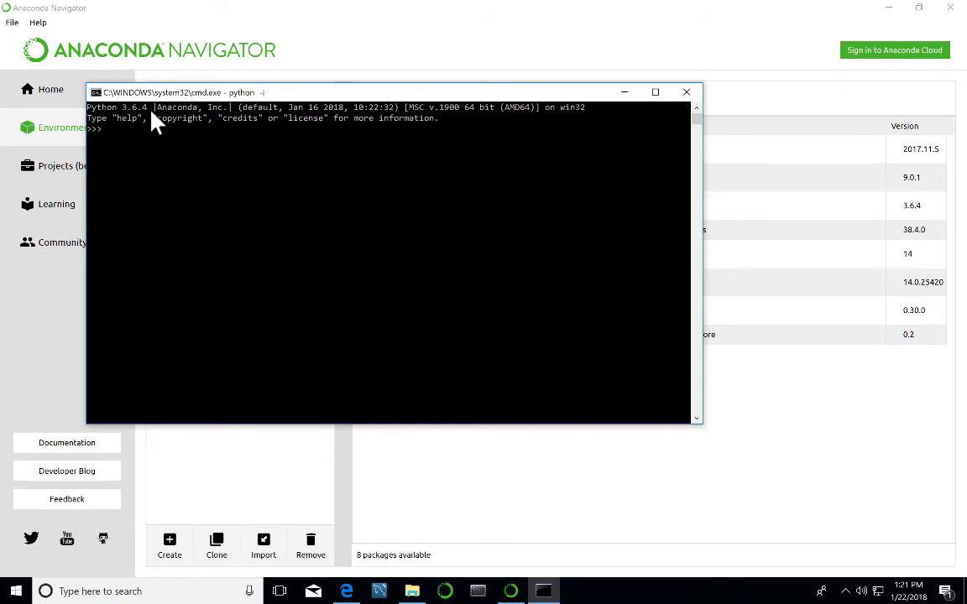
click(105, 143)
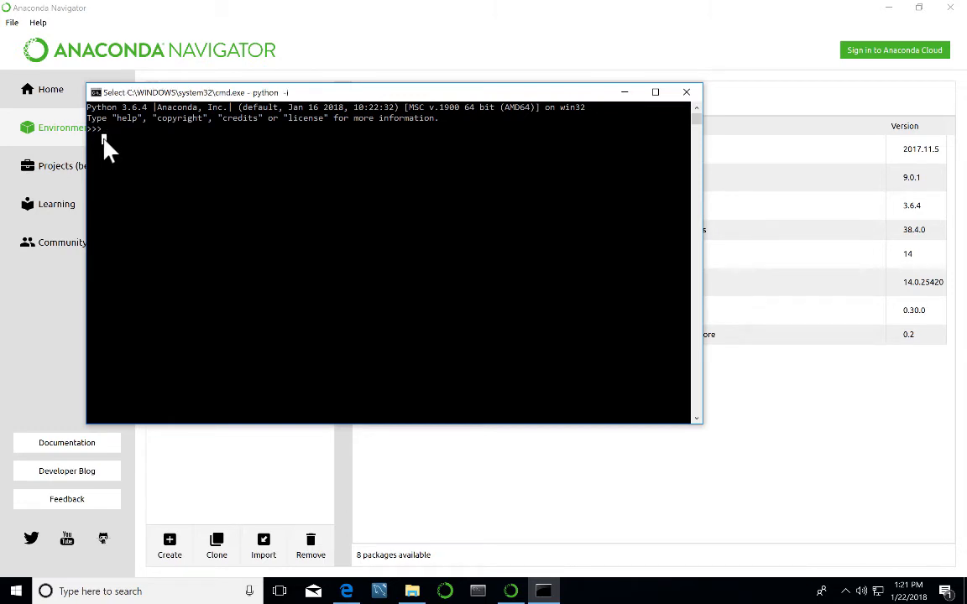
text(quit())
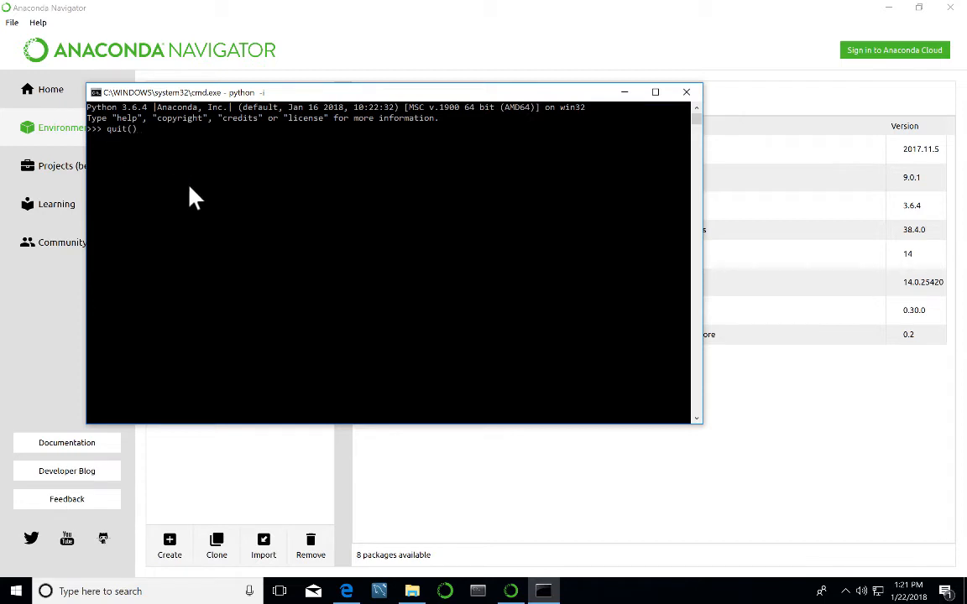
key(Return)
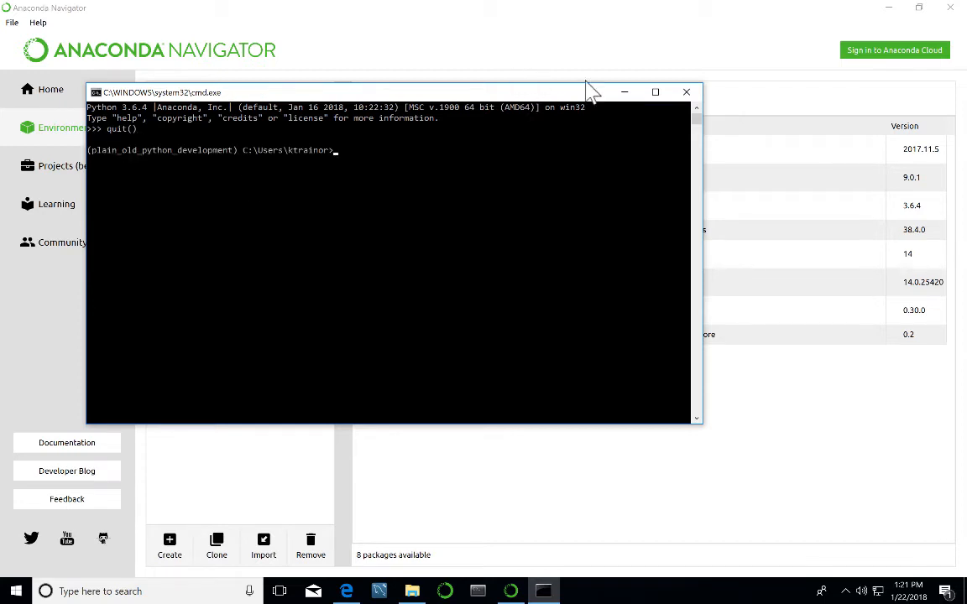
click(685, 92)
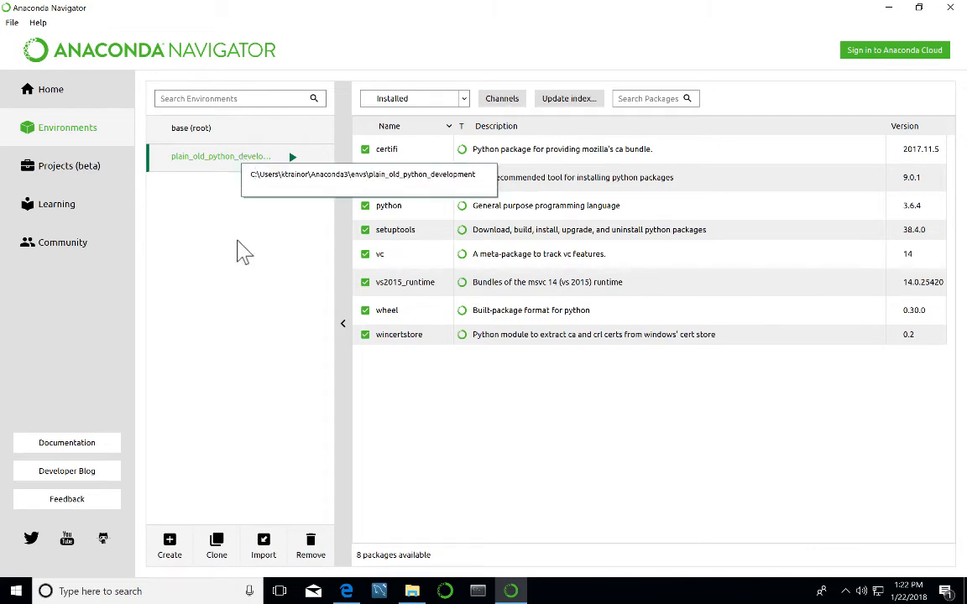
Clone the plain_old_python_development environment as a new environment named django_11_development.
click(217, 546)
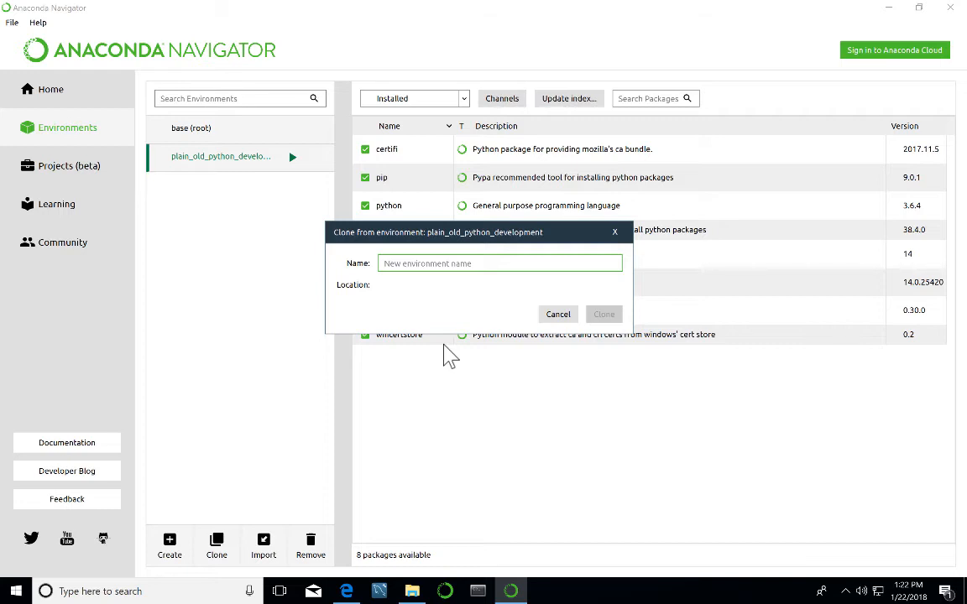
text(d)
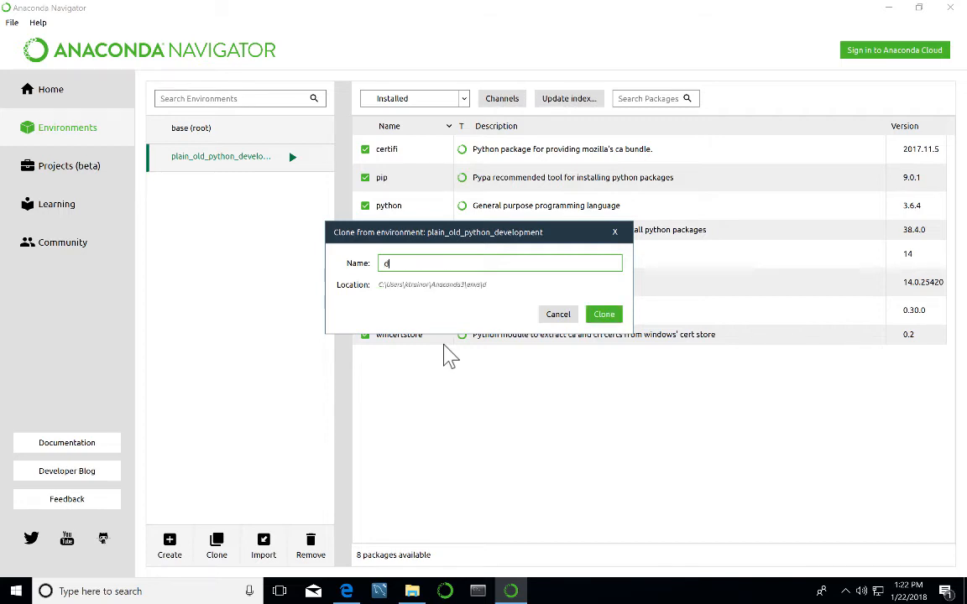
text(jango_11_develo)
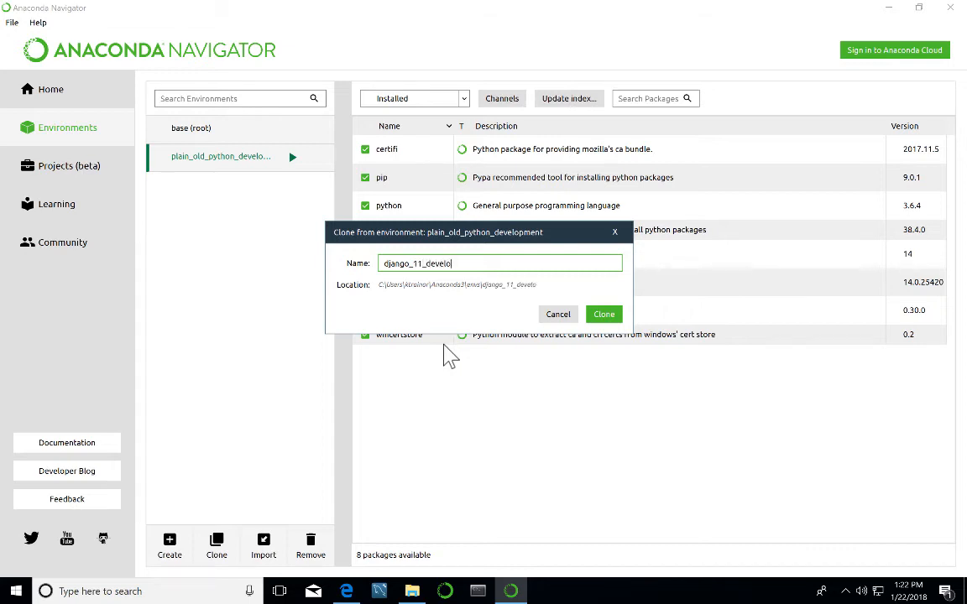
text(pment)
click(611, 318)
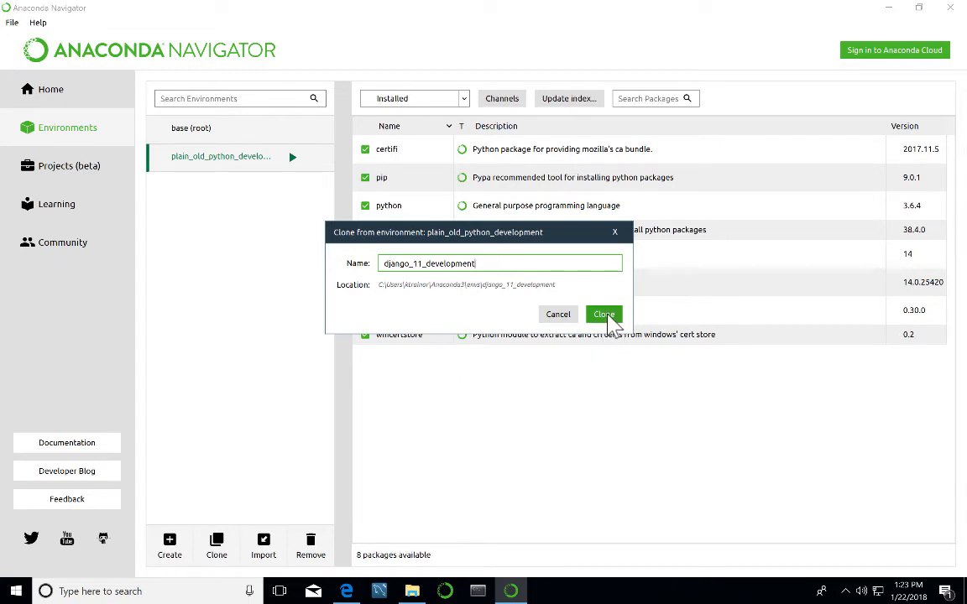
click(604, 315)
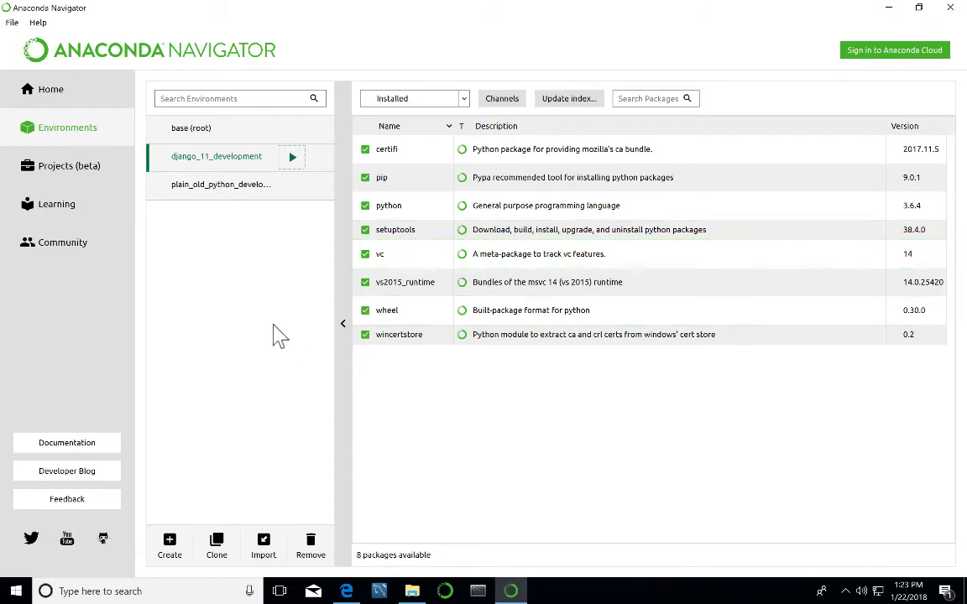
Compare the installed packages of plain_old_python_development with those of its clone, ending with django_11_development selected.
click(246, 194)
click(248, 196)
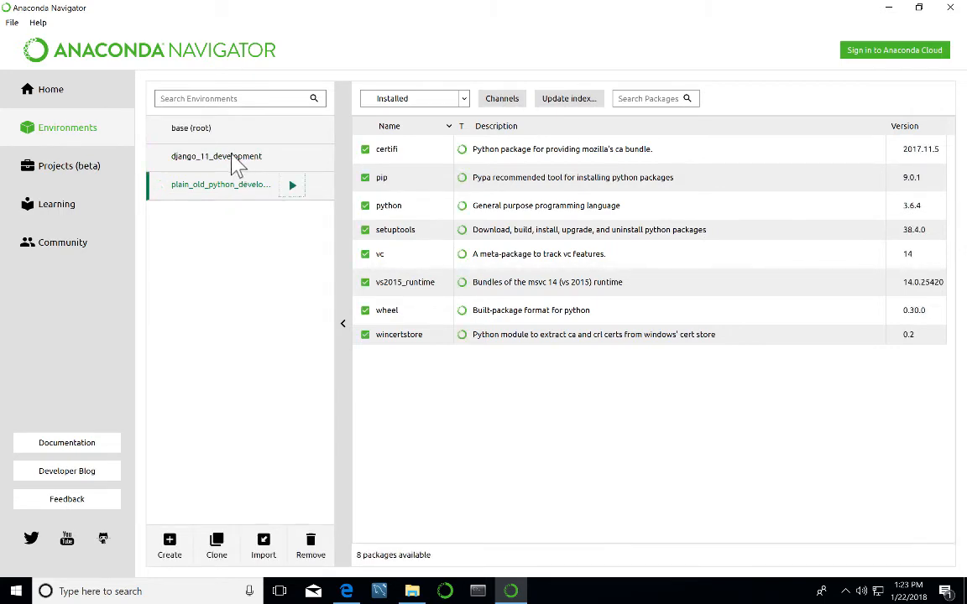
click(236, 164)
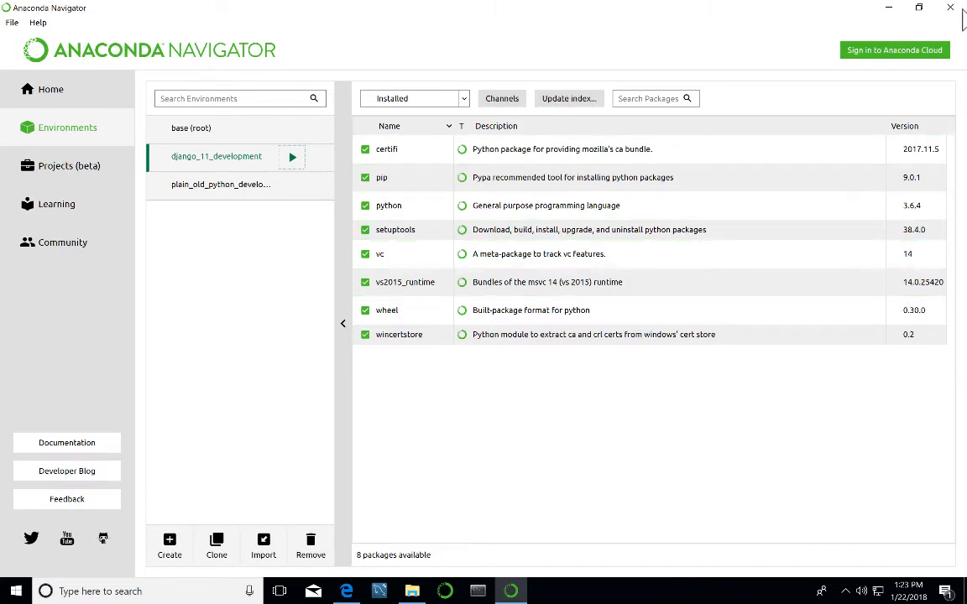
Install the not-yet-installed django package with its pytz dependency into django_11_development, and list the environment's installed packages.
click(465, 102)
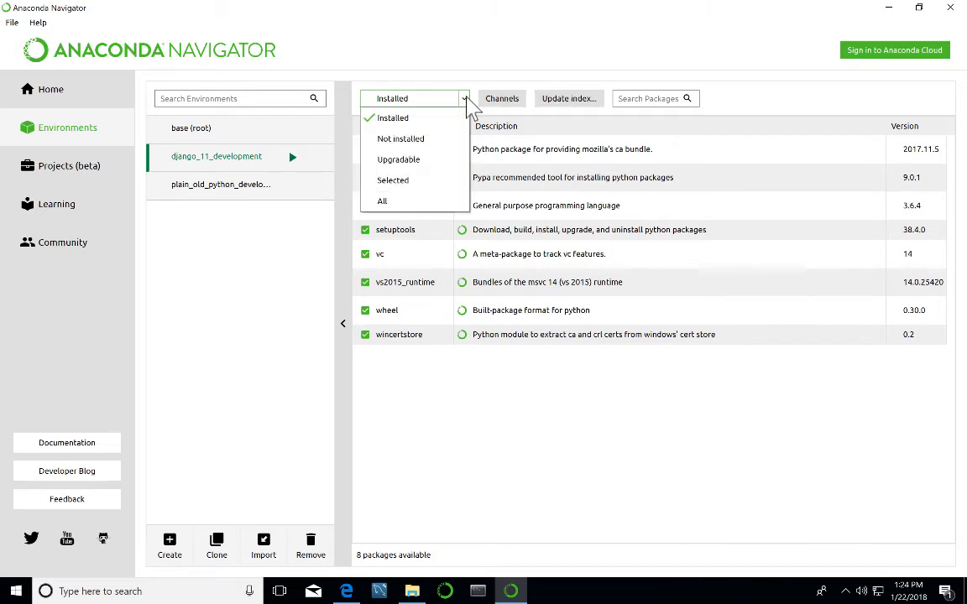
click(422, 143)
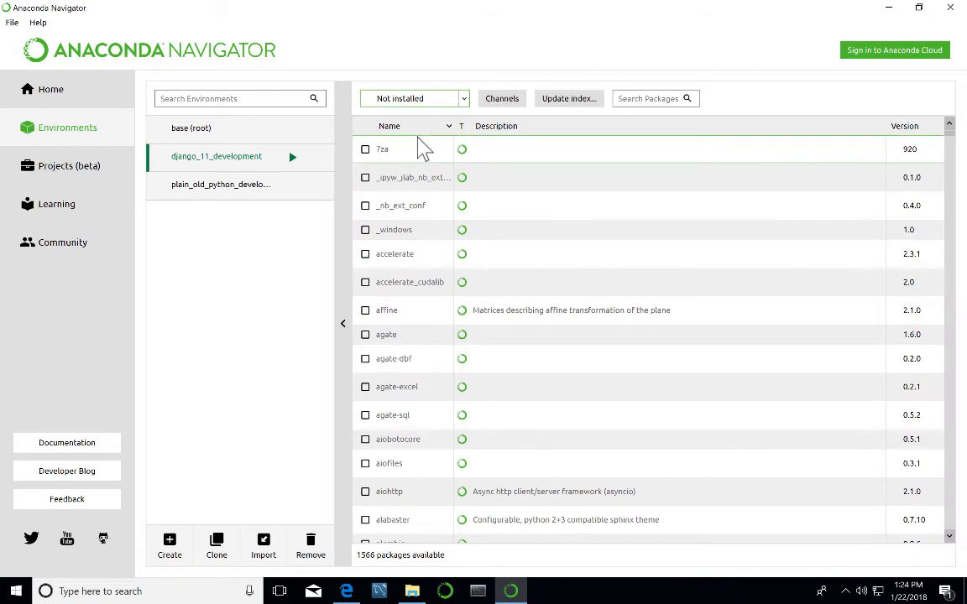
scroll(459, 286, down, 3)
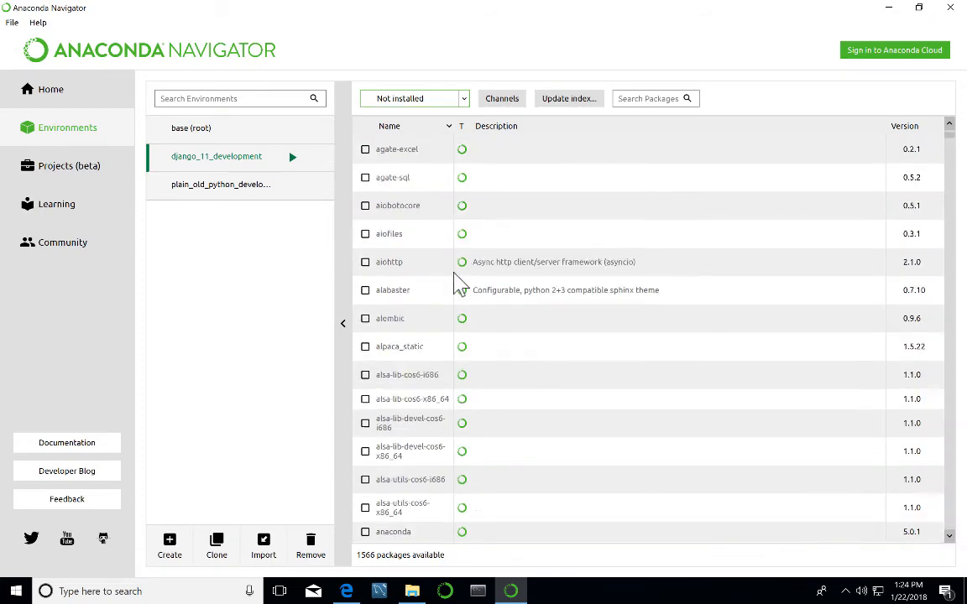
scroll(461, 277, down, 12)
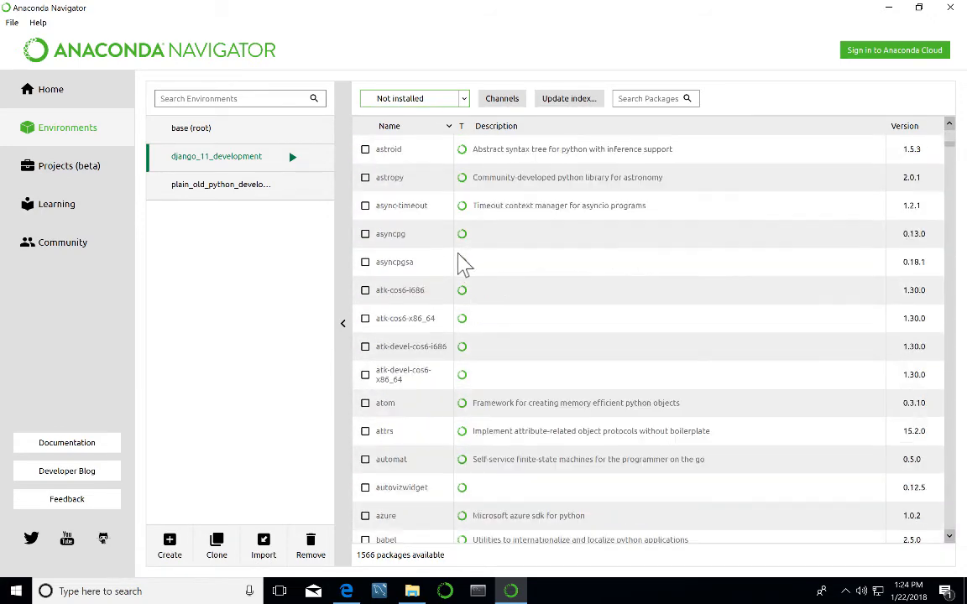
scroll(464, 265, down, 12)
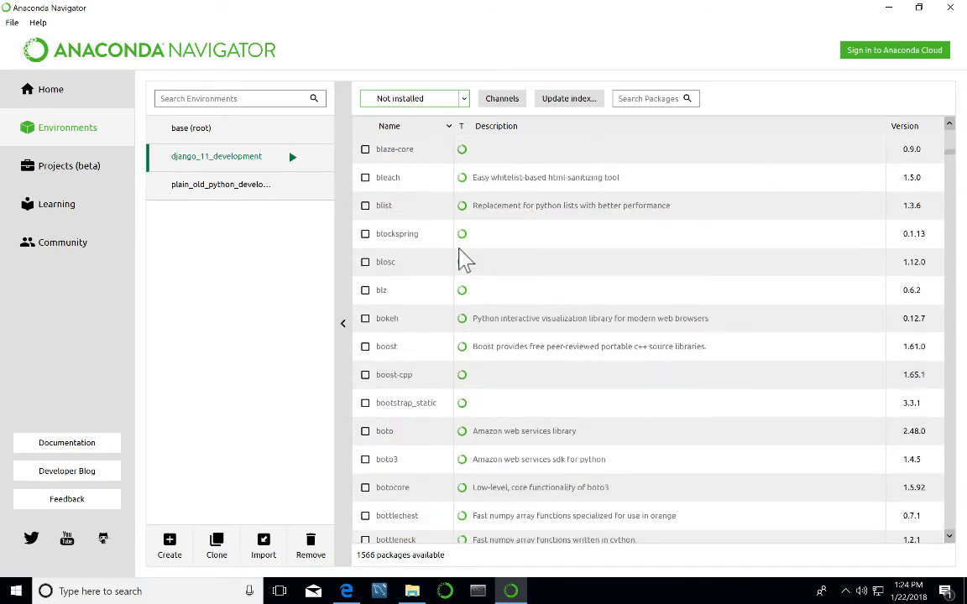
scroll(464, 260, down, 12)
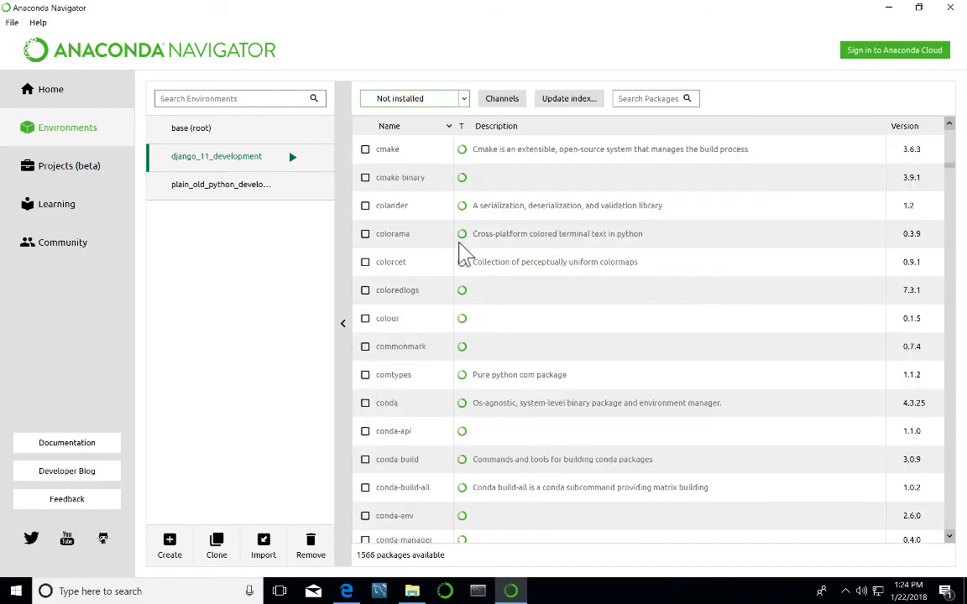
scroll(464, 252, down, 12)
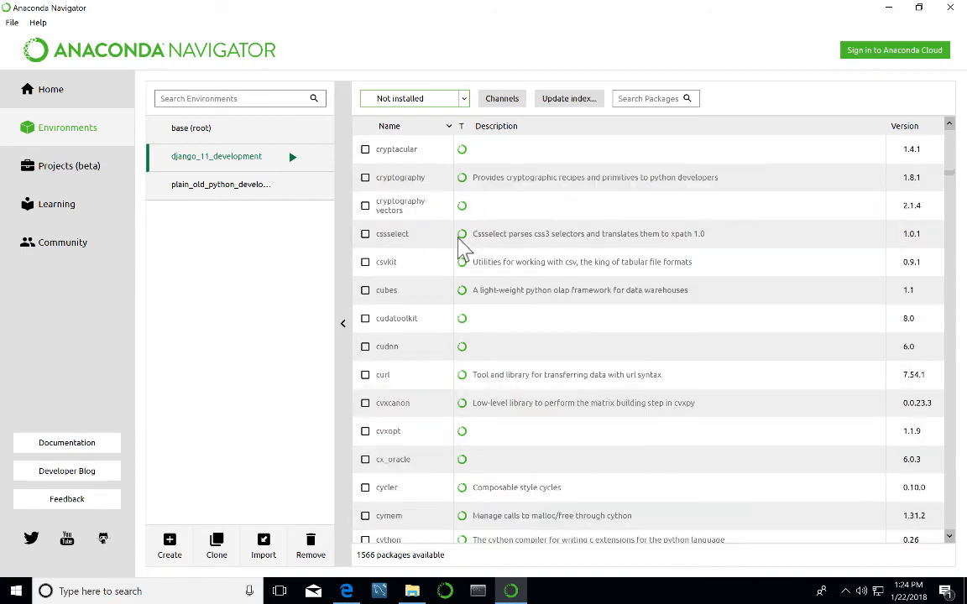
scroll(465, 243, down, 12)
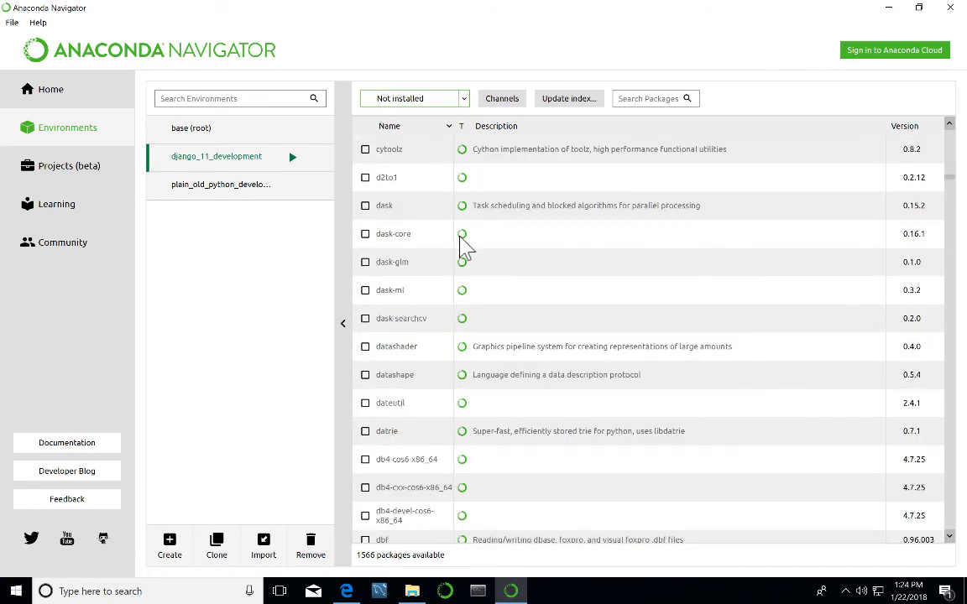
scroll(467, 246, down, 7)
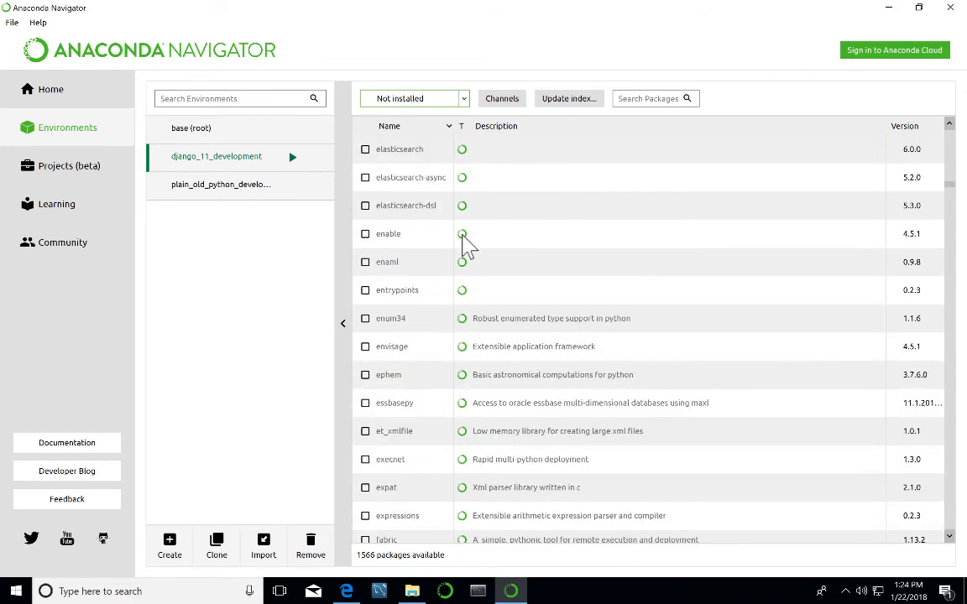
scroll(470, 243, up, 4)
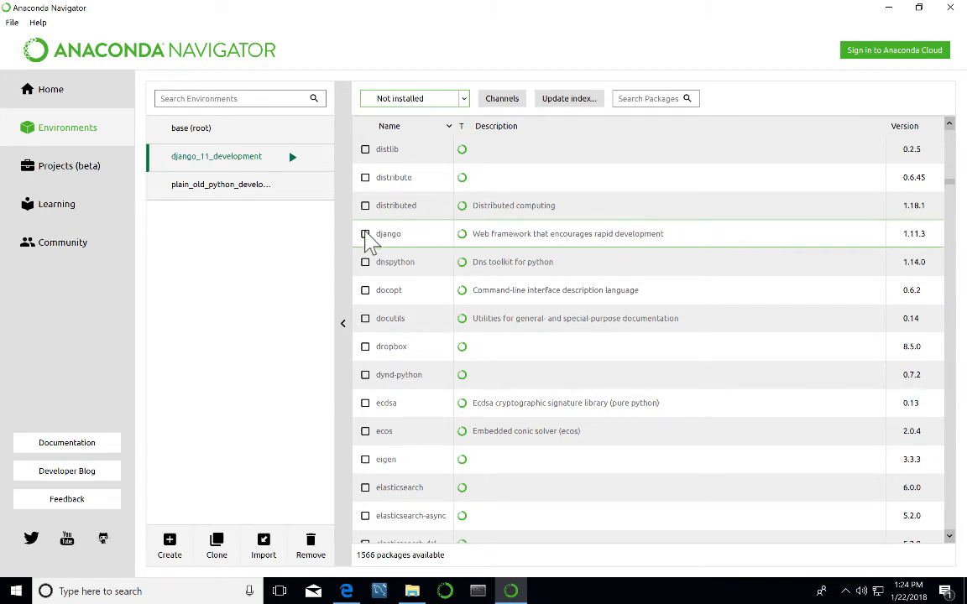
click(365, 234)
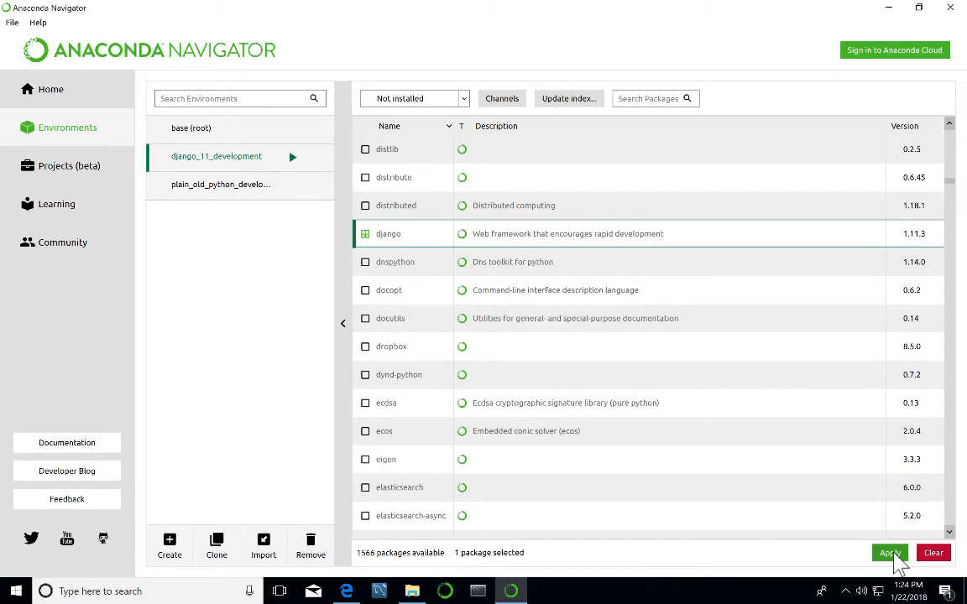
click(890, 553)
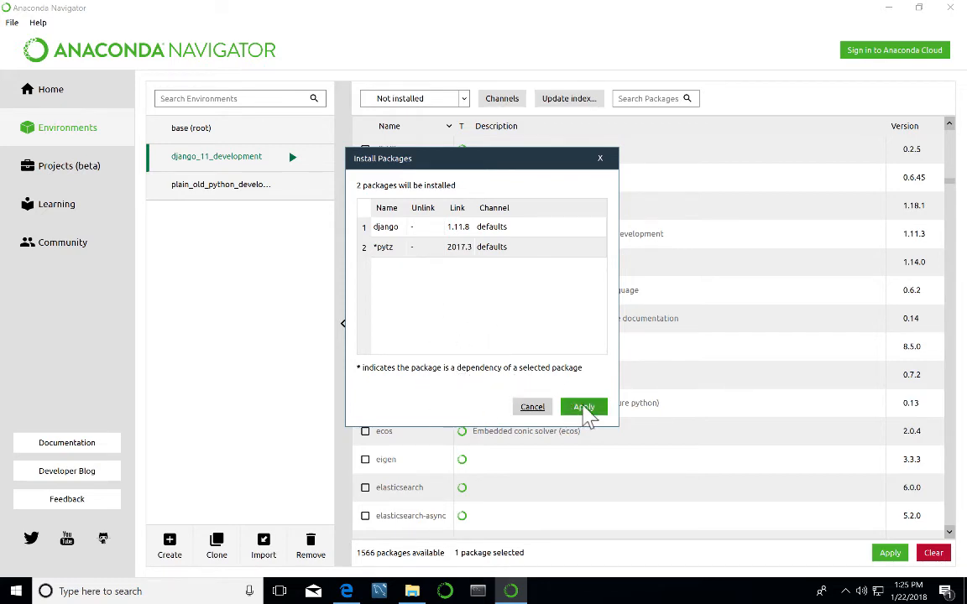
click(585, 409)
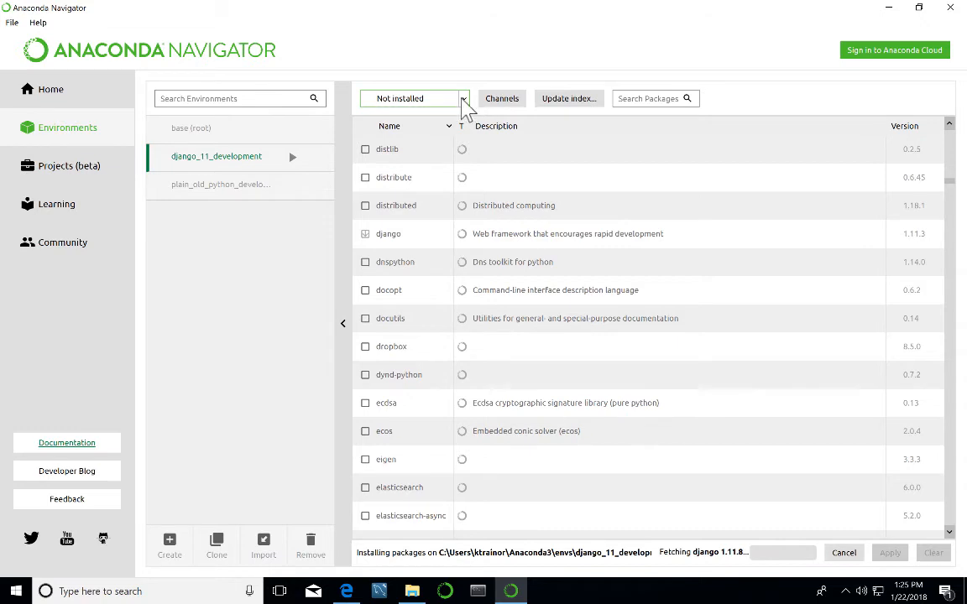
click(463, 99)
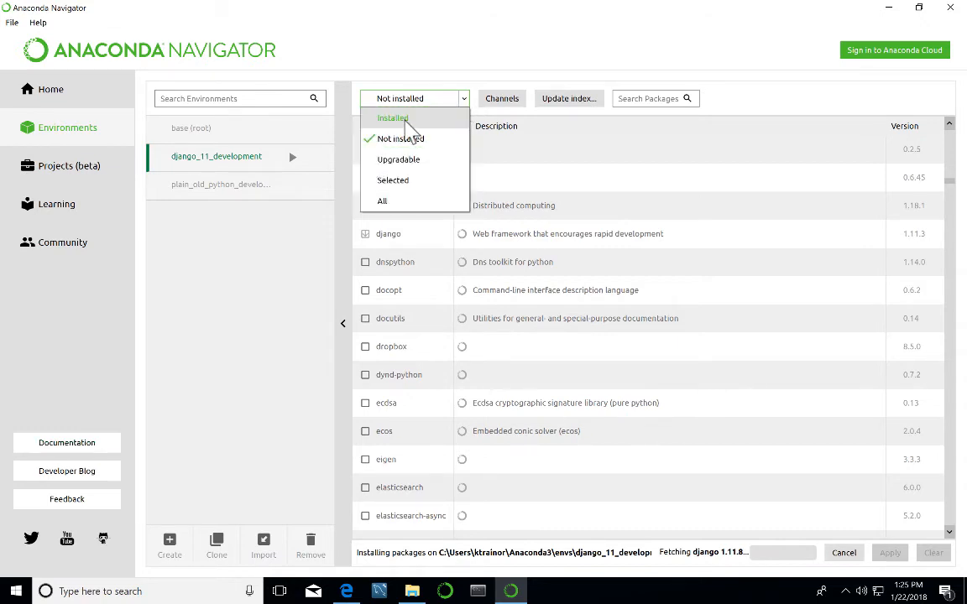
click(406, 119)
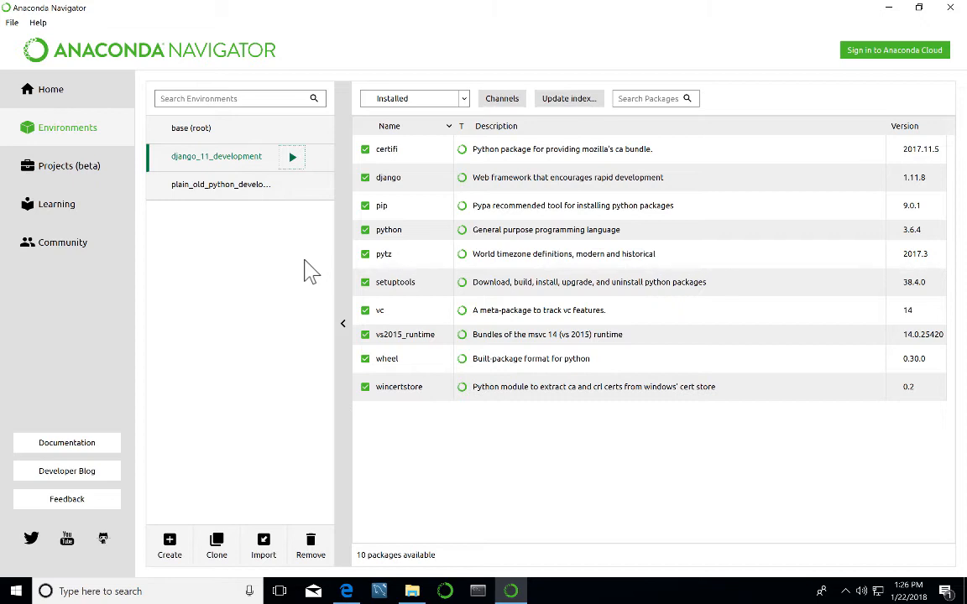
Open a terminal in the plain_old_python_development environment and close its window.
click(260, 193)
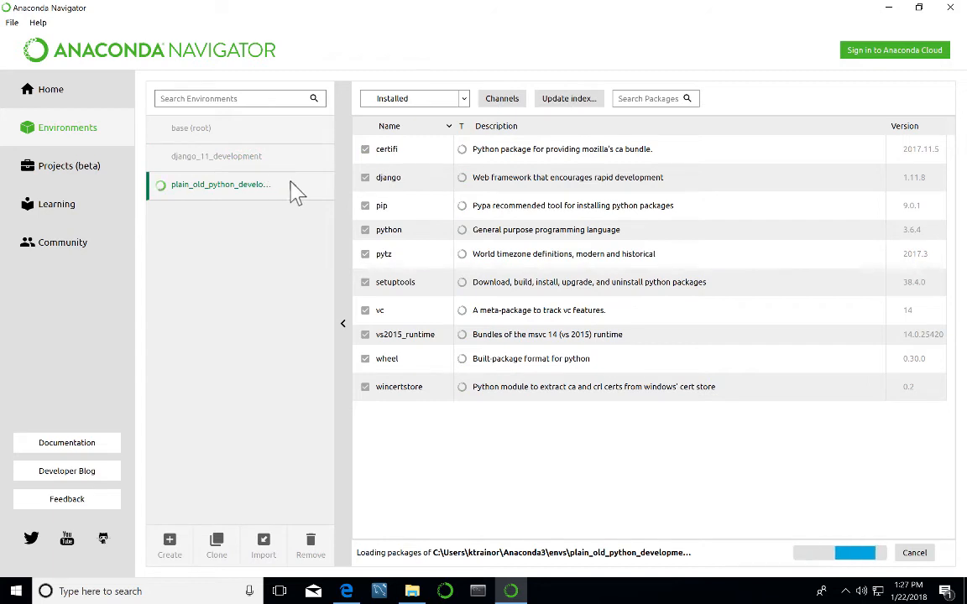
click(292, 187)
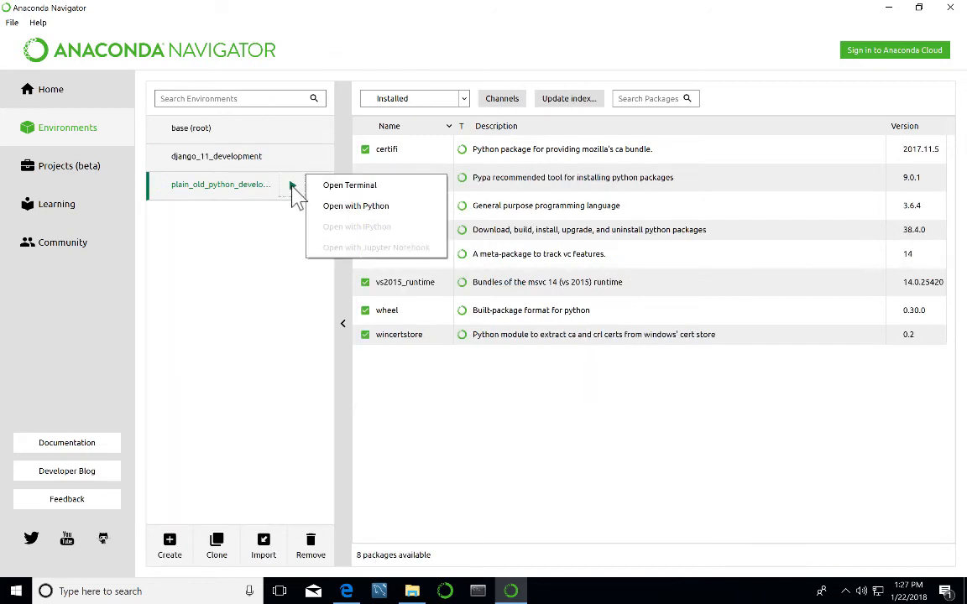
click(350, 186)
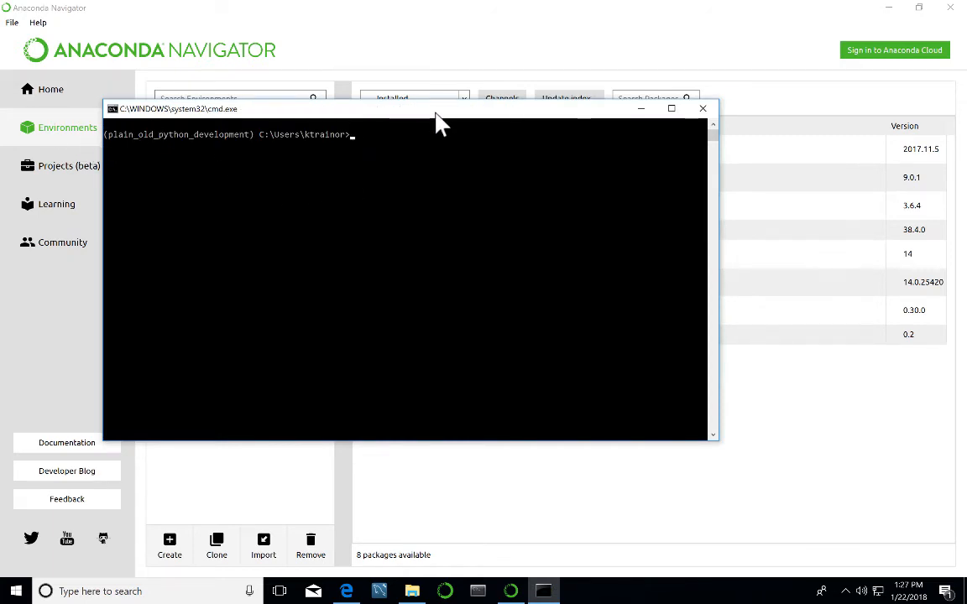
click(707, 109)
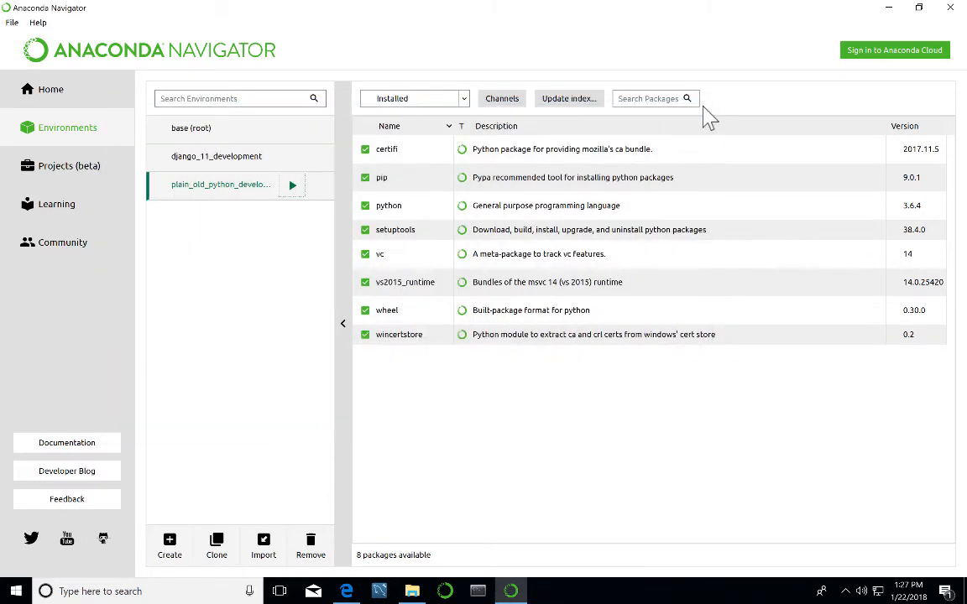
Open a terminal in the django_11_development environment and close its window.
click(231, 166)
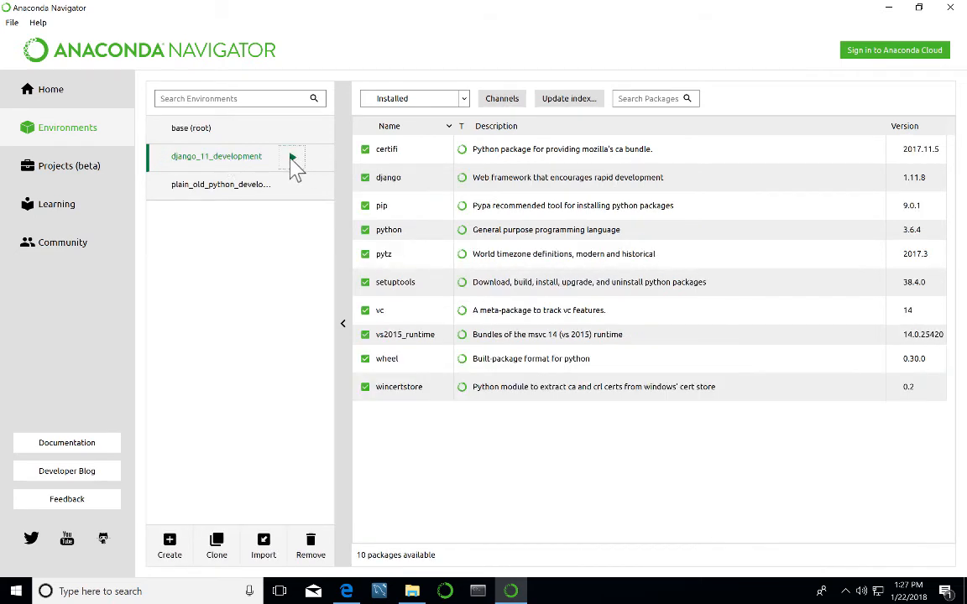
click(291, 156)
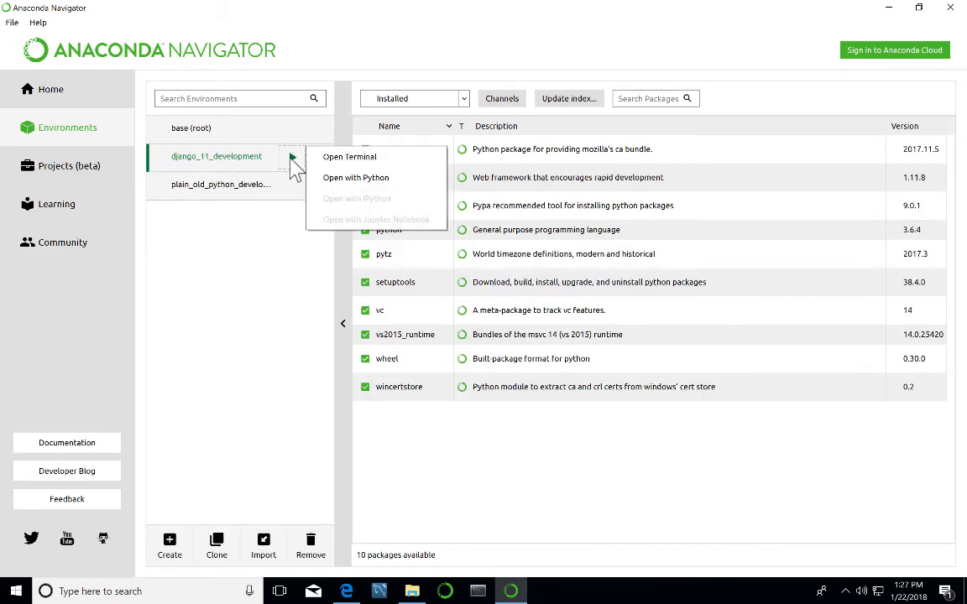
click(352, 163)
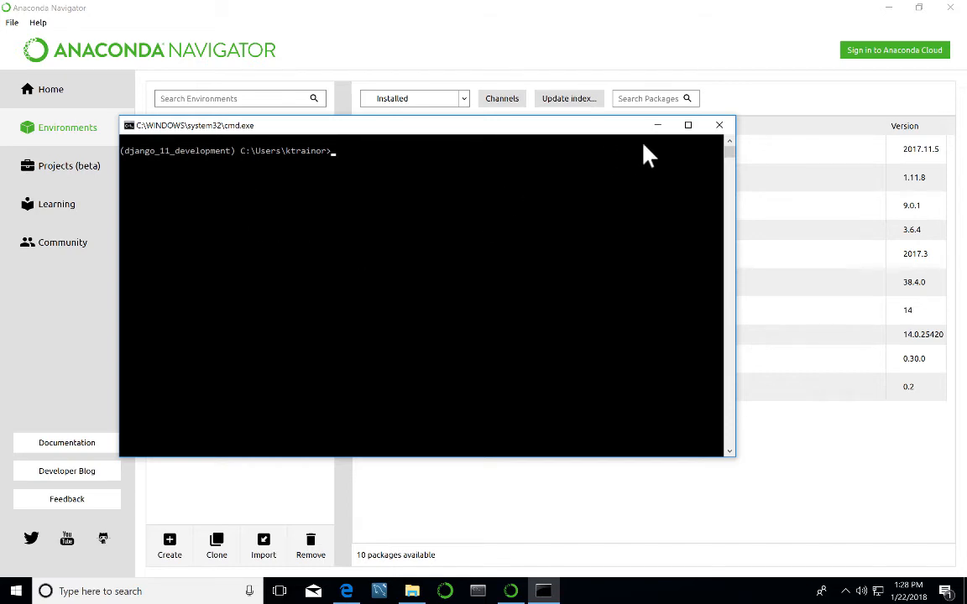
click(720, 126)
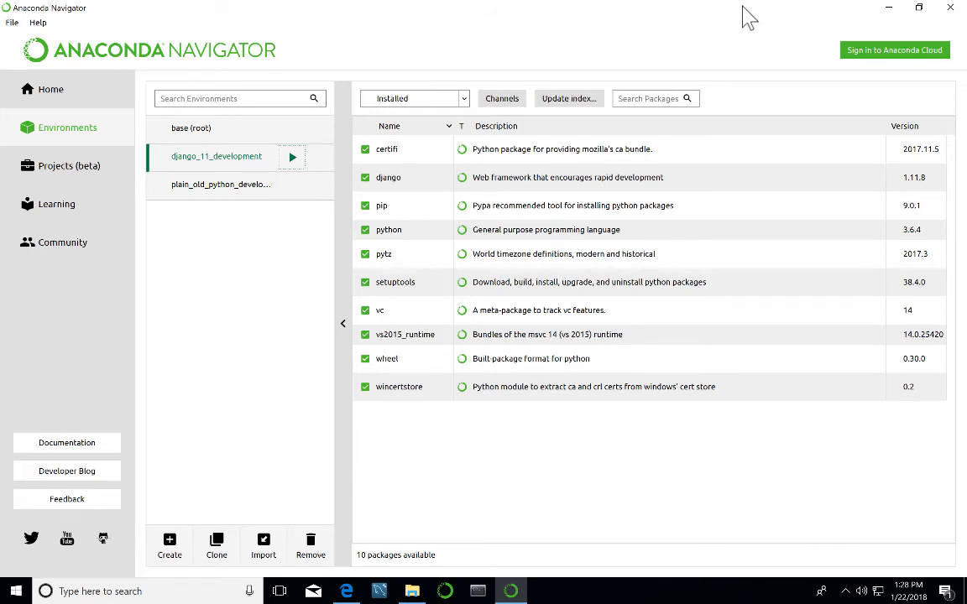
Quit Anaconda Navigator, choosing not to show the quit confirmation again.
click(953, 10)
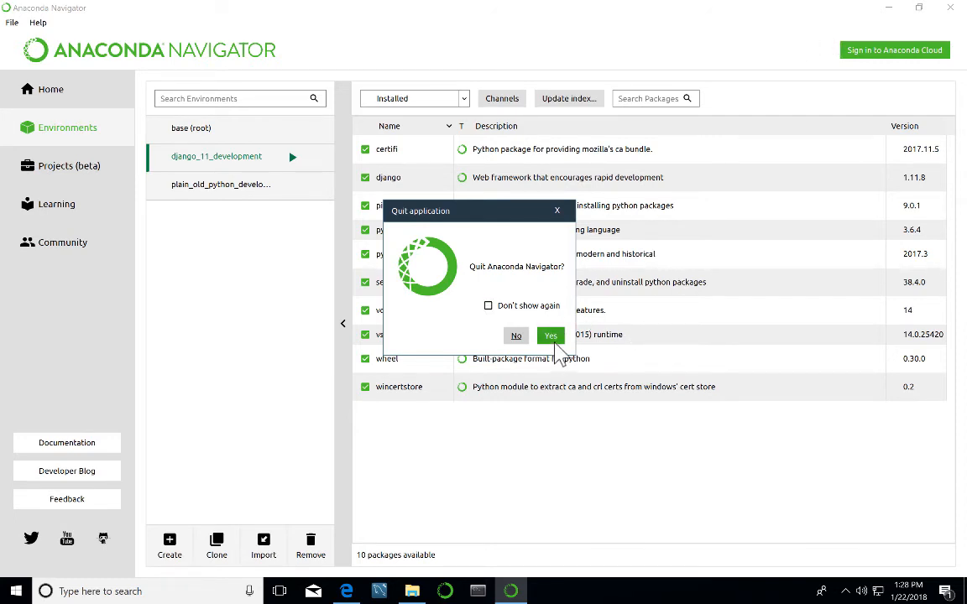
click(488, 305)
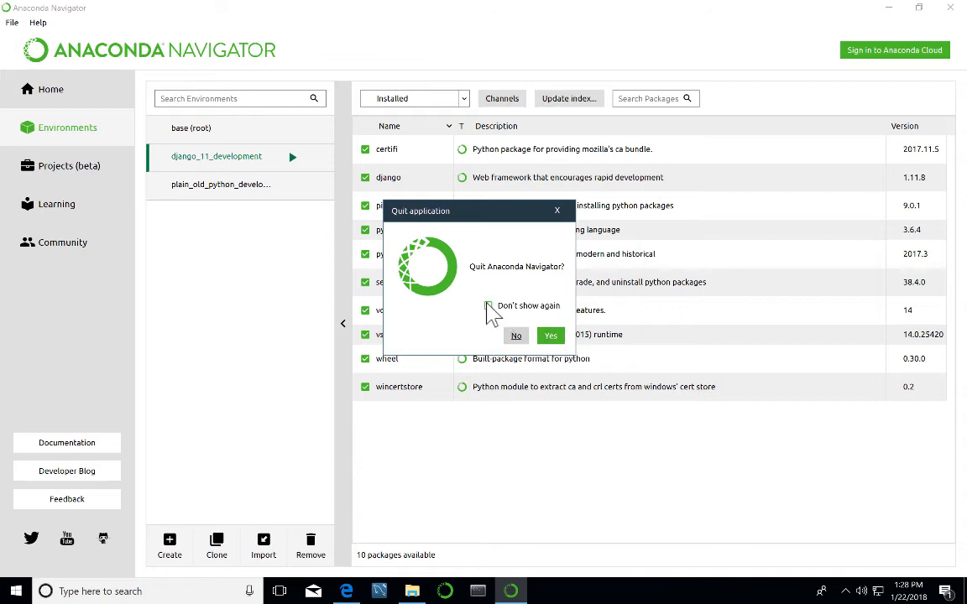
click(550, 336)
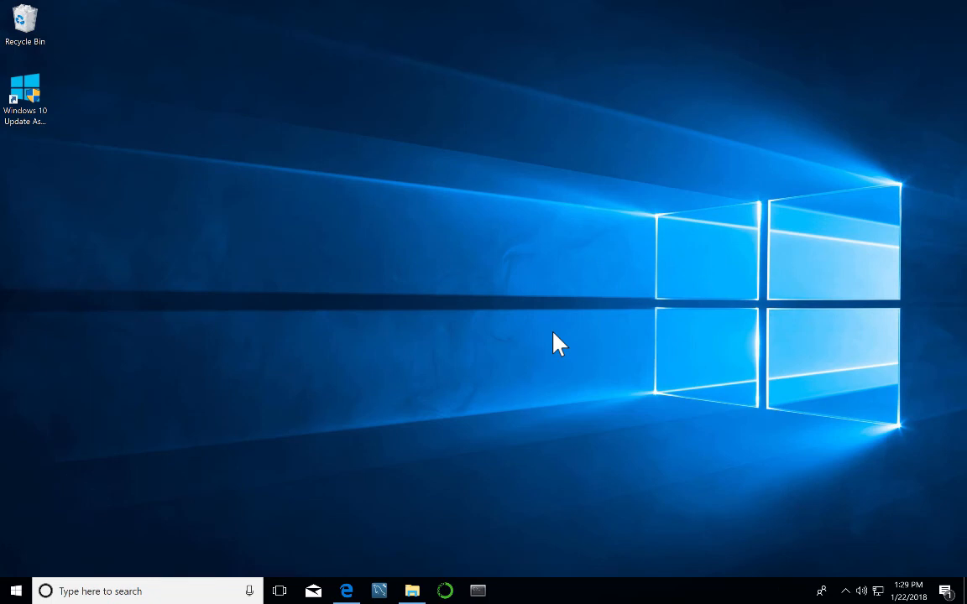
Switch to Microsoft Edge, examine the enlarged conda-cheatsheet.pdf for basic and environment commands, and minimize the browser.
click(348, 591)
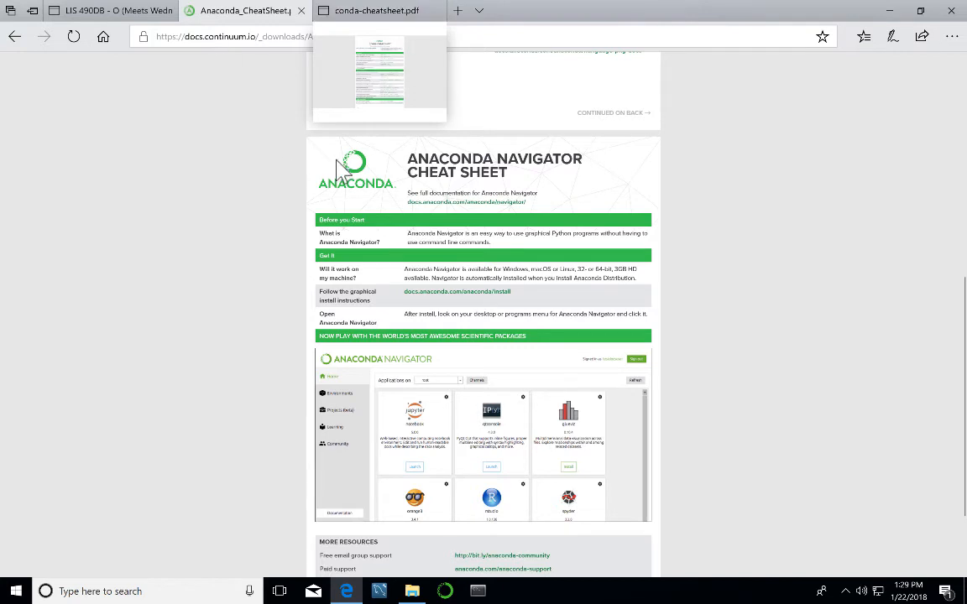
click(352, 18)
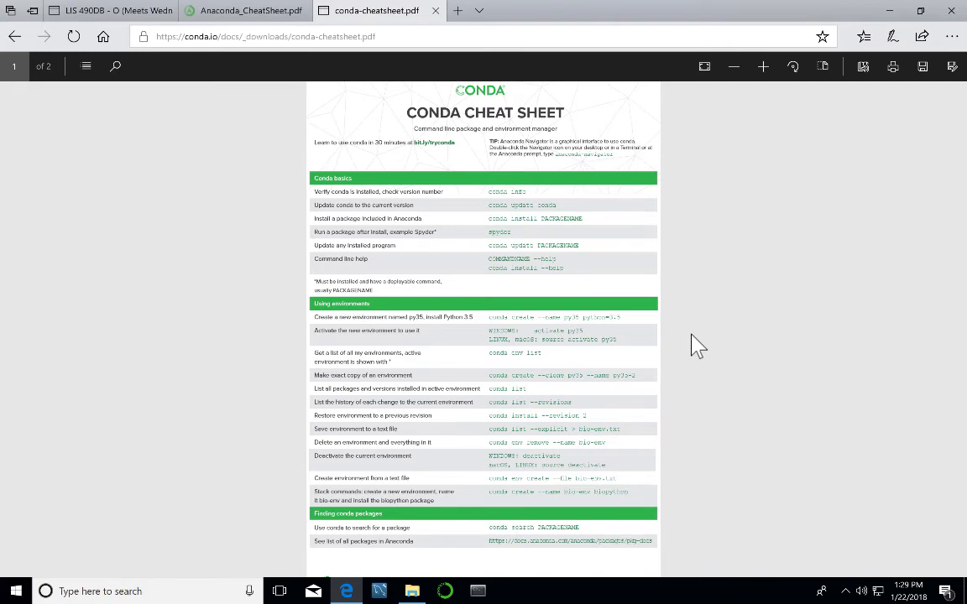
key(ctrl+plus)
key(ctrl+plus)
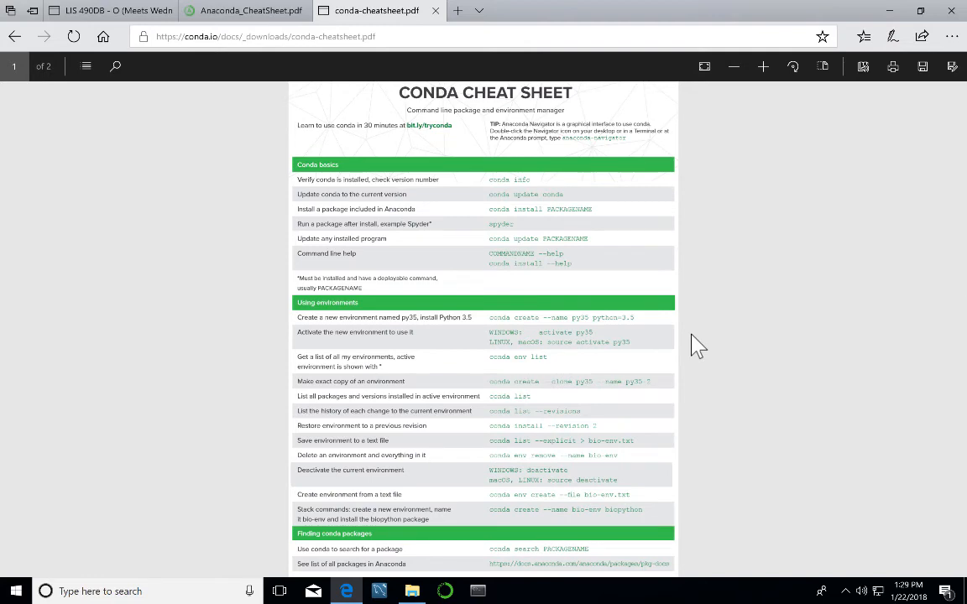
key(ctrl+plus)
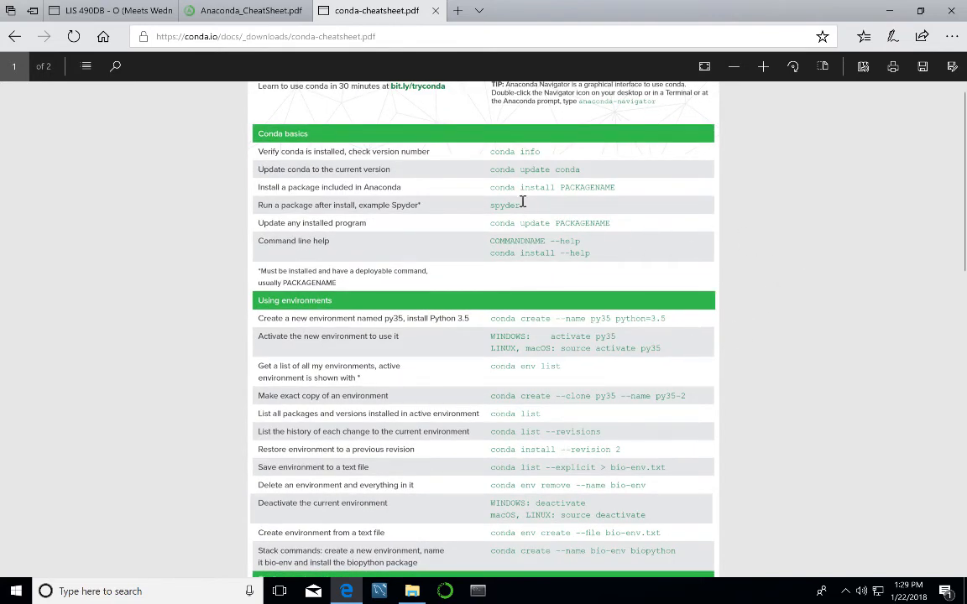
drag(545, 150, 521, 151)
click(564, 164)
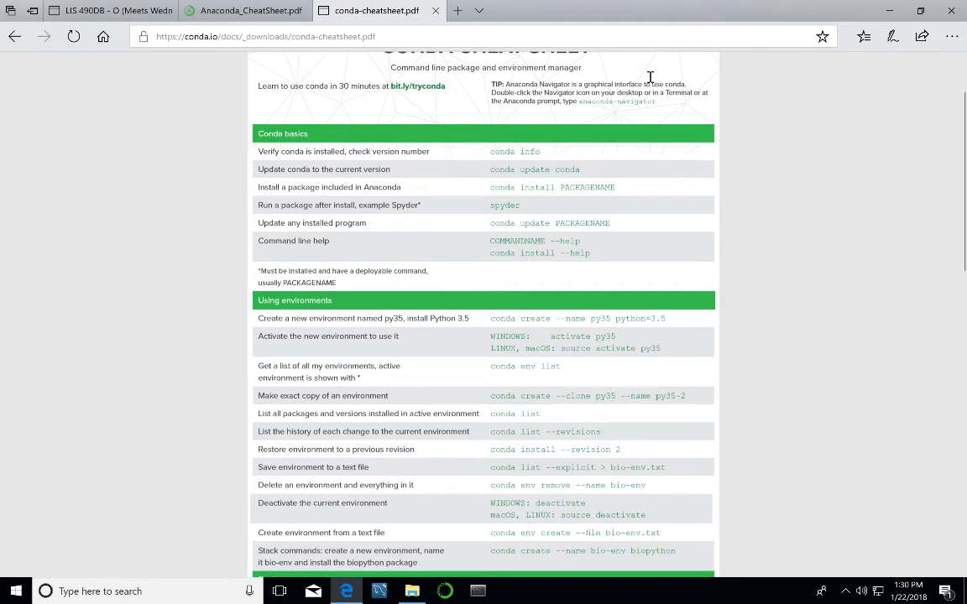
click(890, 11)
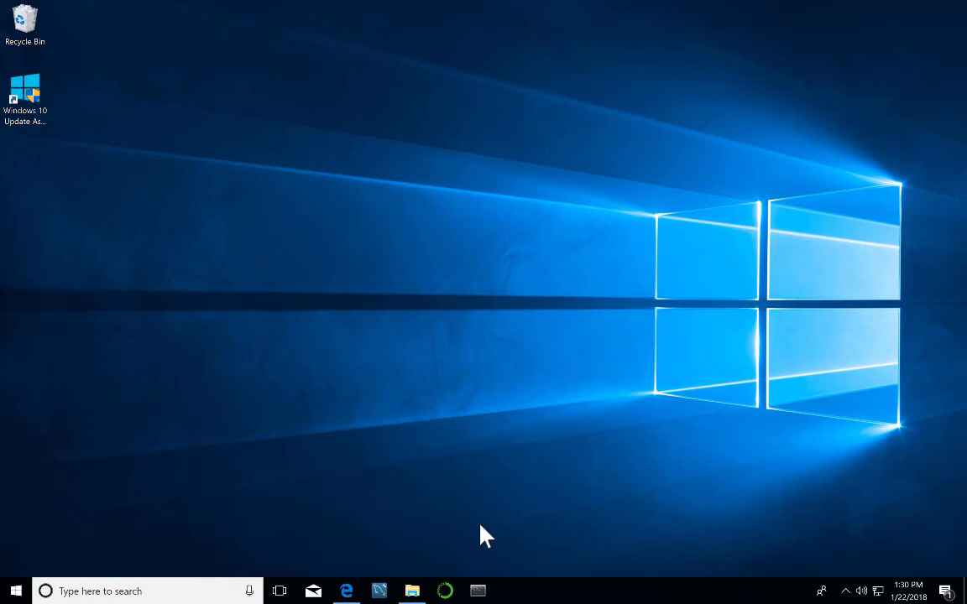
Open the standard Windows Command Prompt from the Windows System programs.
right_click(19, 593)
click(15, 594)
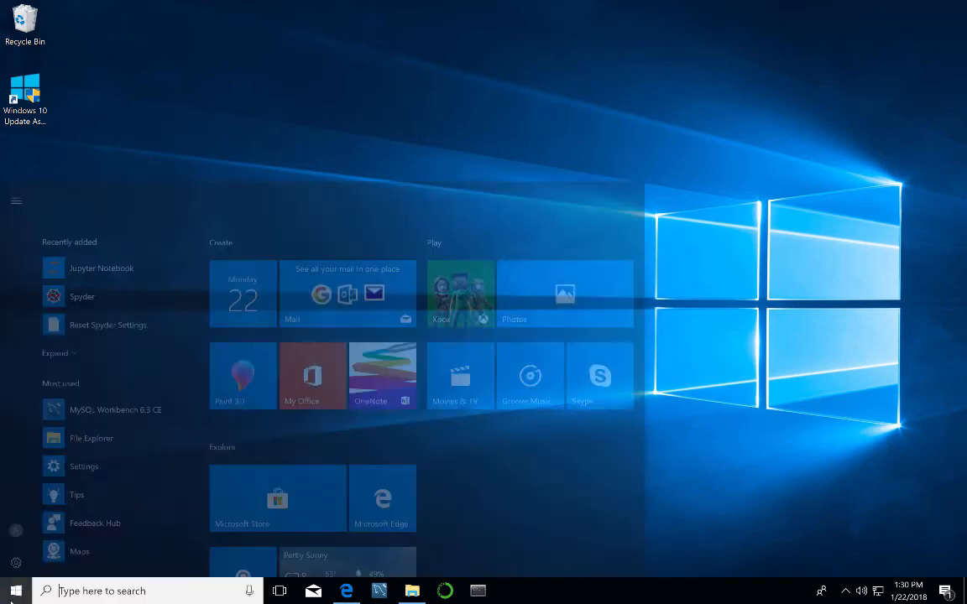
scroll(94, 497, down, 5)
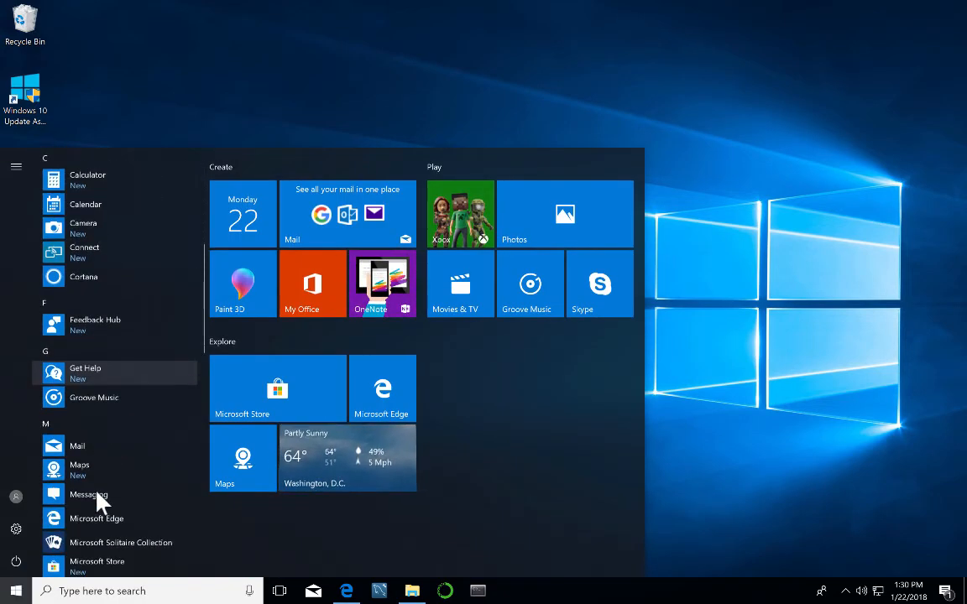
scroll(96, 495, down, 10)
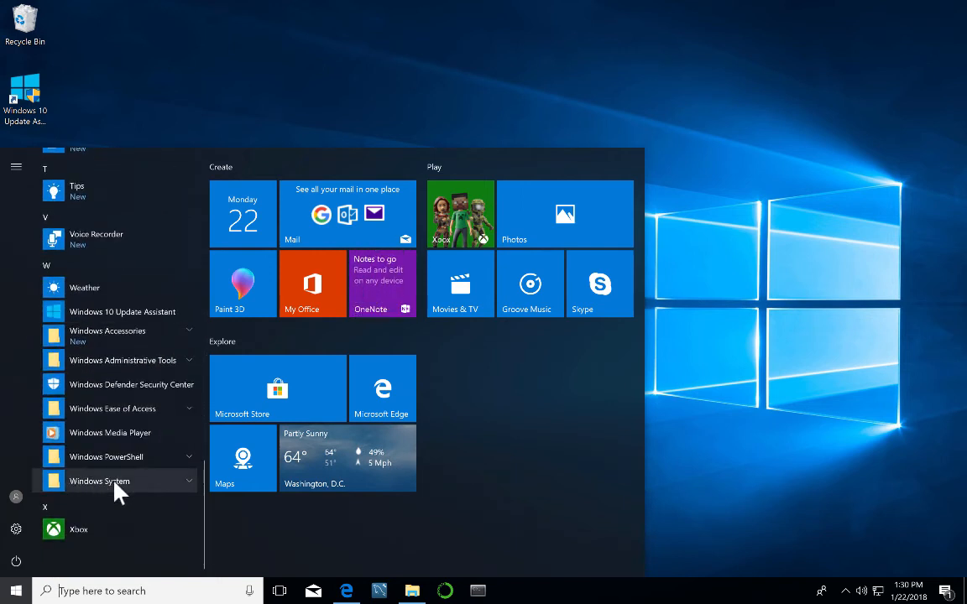
click(115, 483)
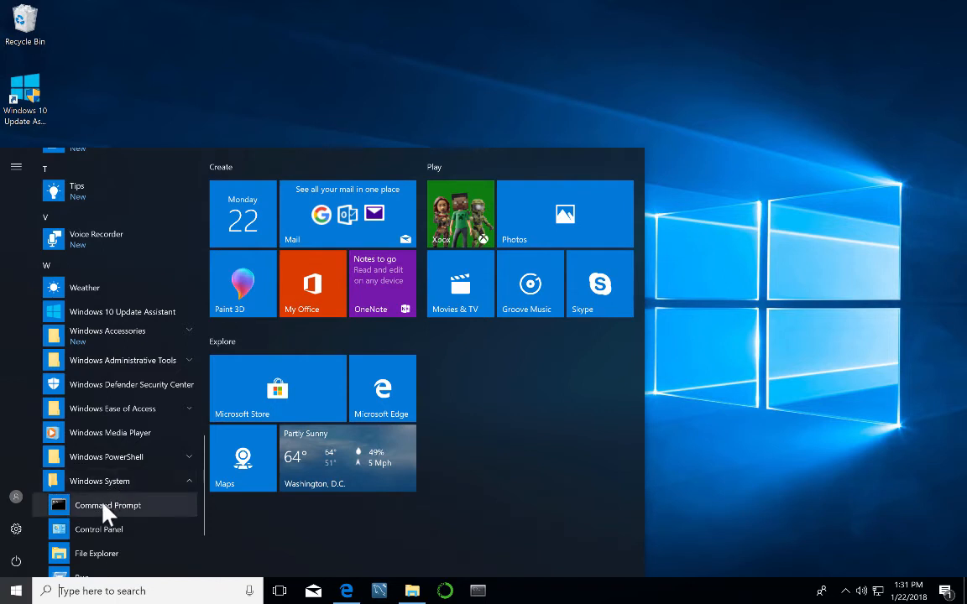
click(104, 506)
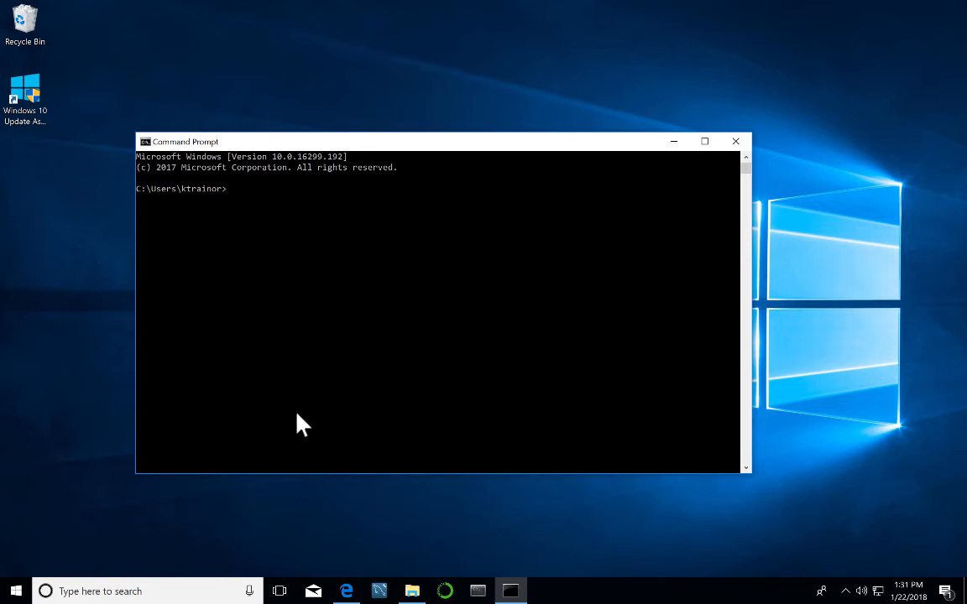
Try to run conda info in the standard Command Prompt and close its window.
text(conda info)
key(Return)
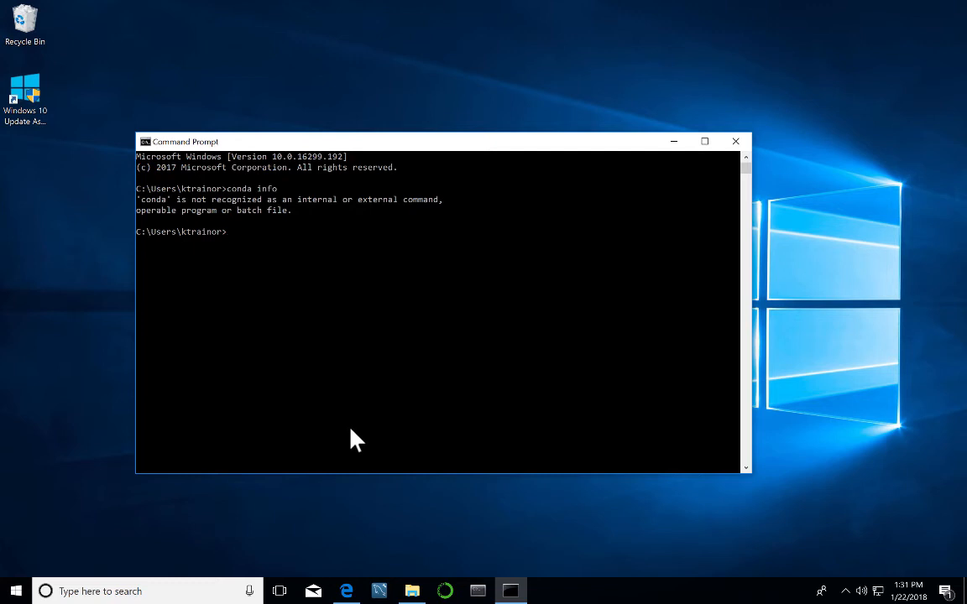
click(736, 143)
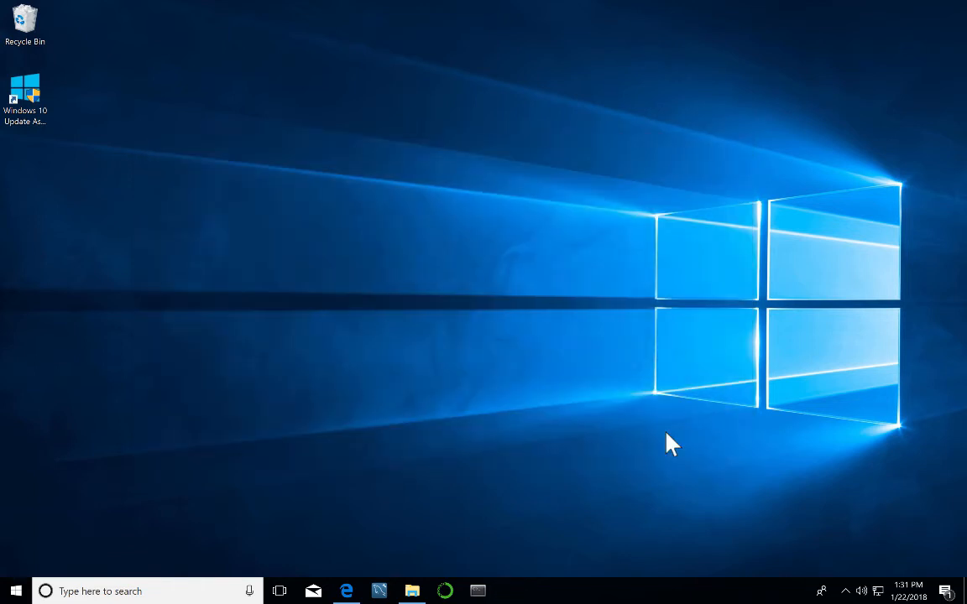
Open an Anaconda Prompt and check the base environment's Python with python --version.
click(480, 591)
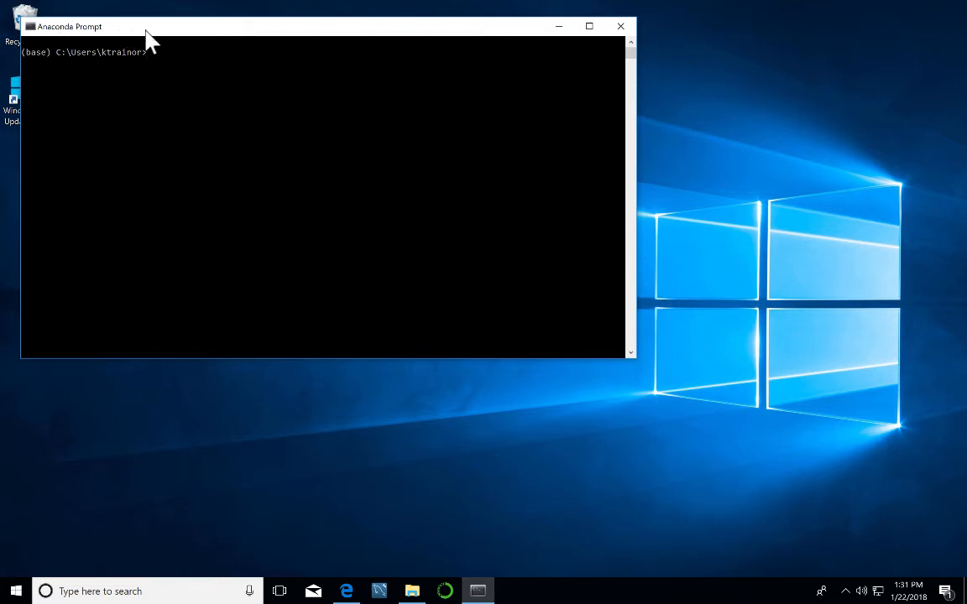
drag(146, 33, 229, 36)
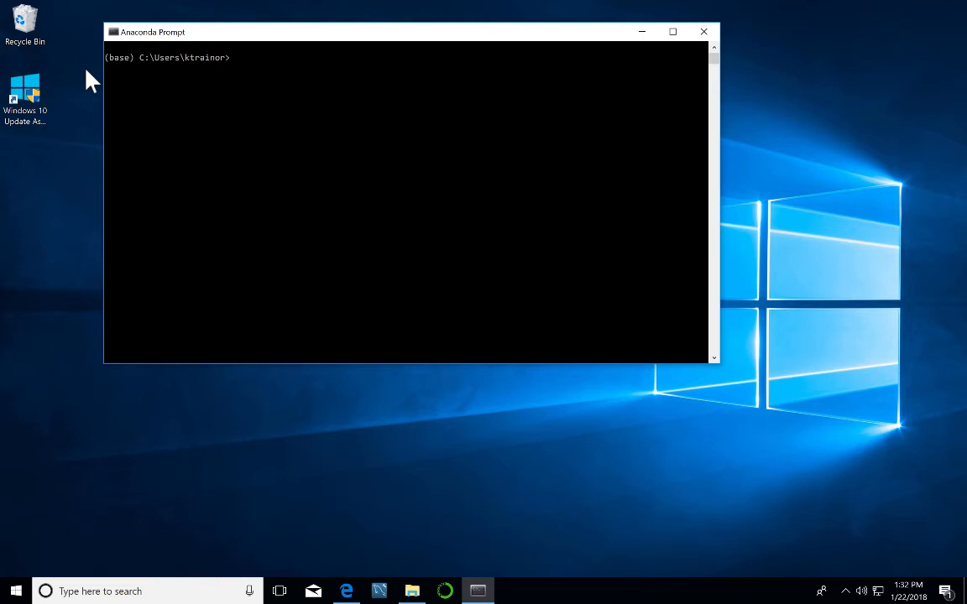
text(python --version)
key(Return)
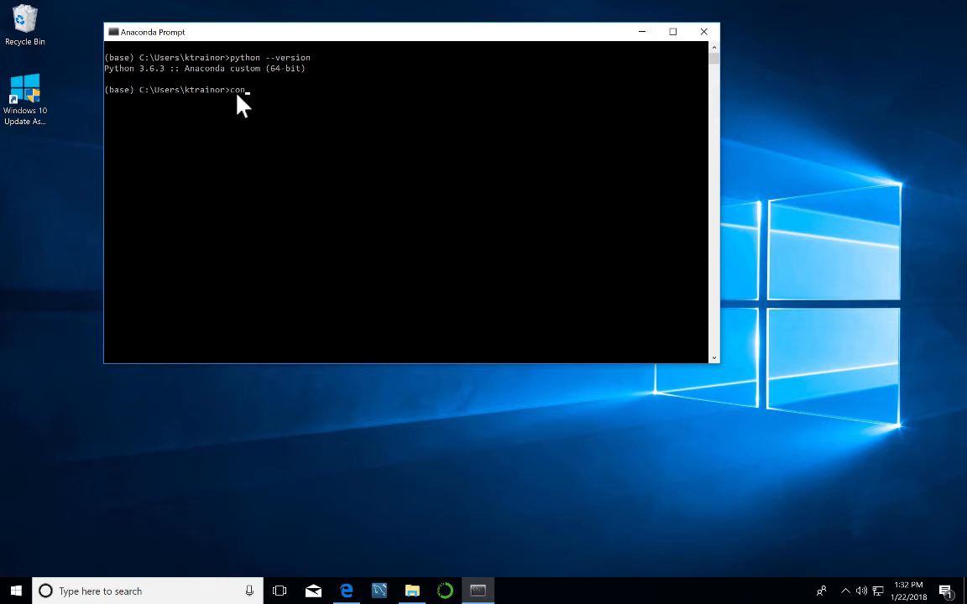
List the environments with conda env list and activate plain_old_python_development.
text(env list)
key(Return)
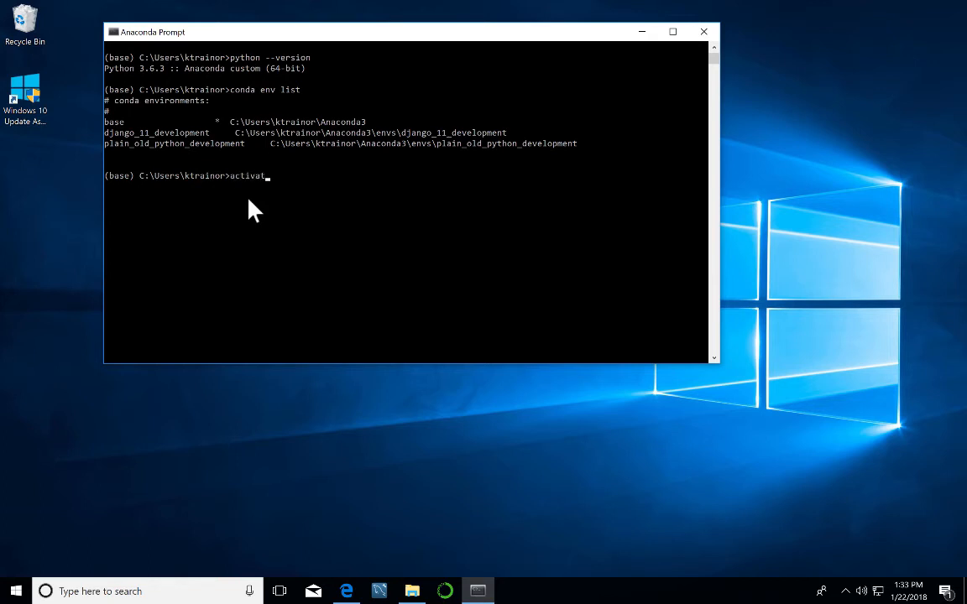
text(plain_old_python_development)
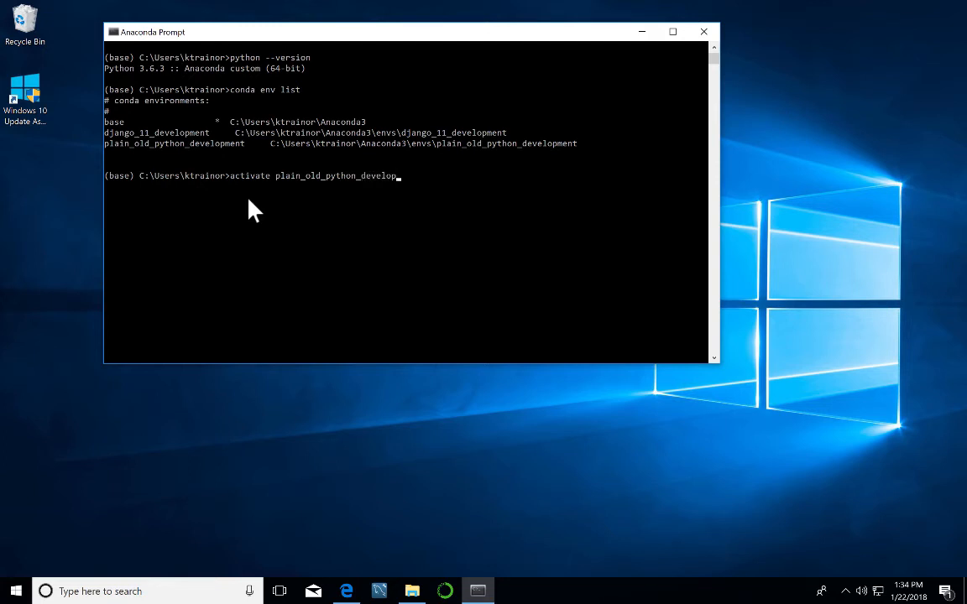
key(Return)
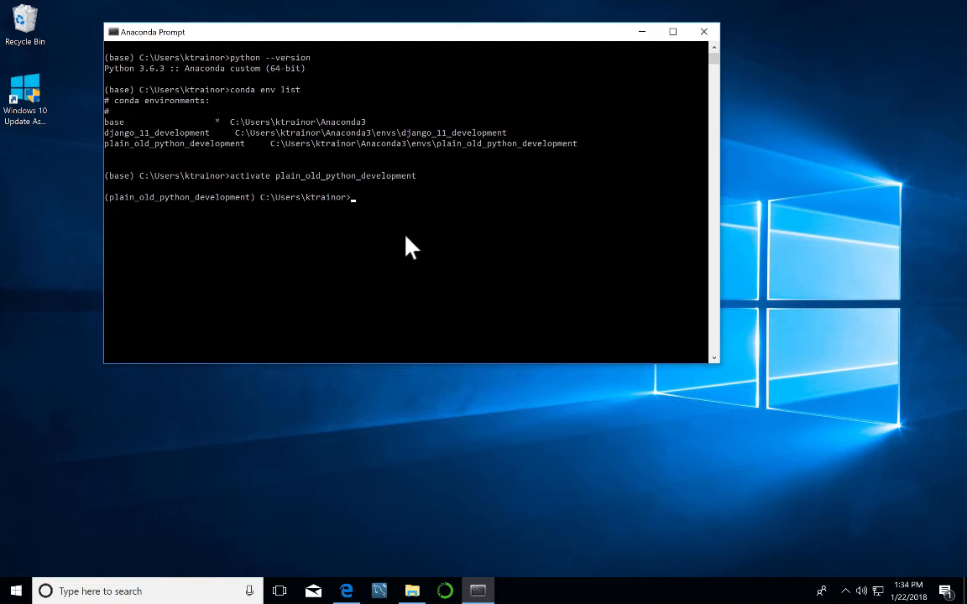
Check the Python version in the plain_old_python_development environment with python --version.
text(python)
text(--version)
key(Return)
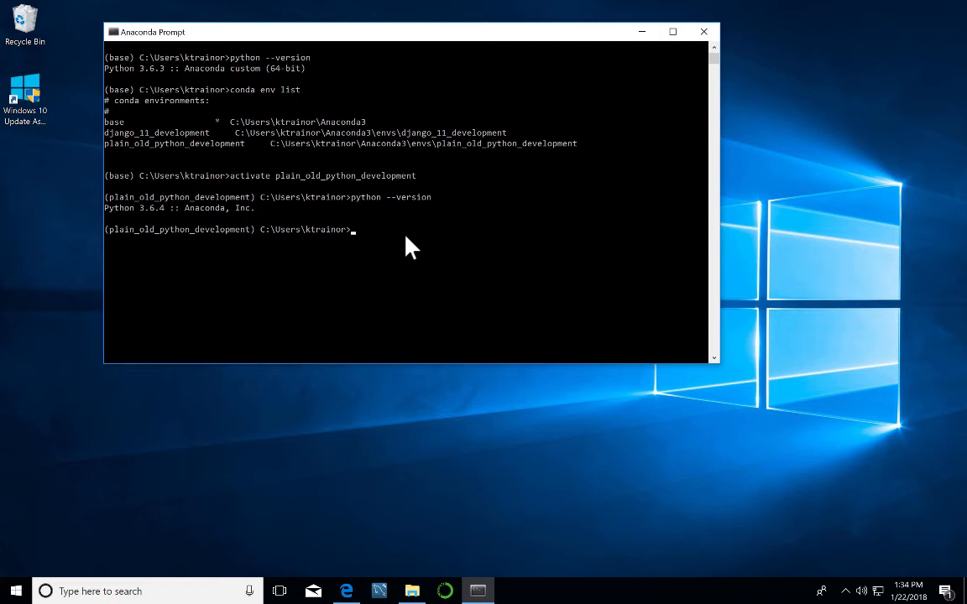
Deactivate both plain_old_python_development and base, and try python --version outside any environment.
text(deactivate)
key(Return)
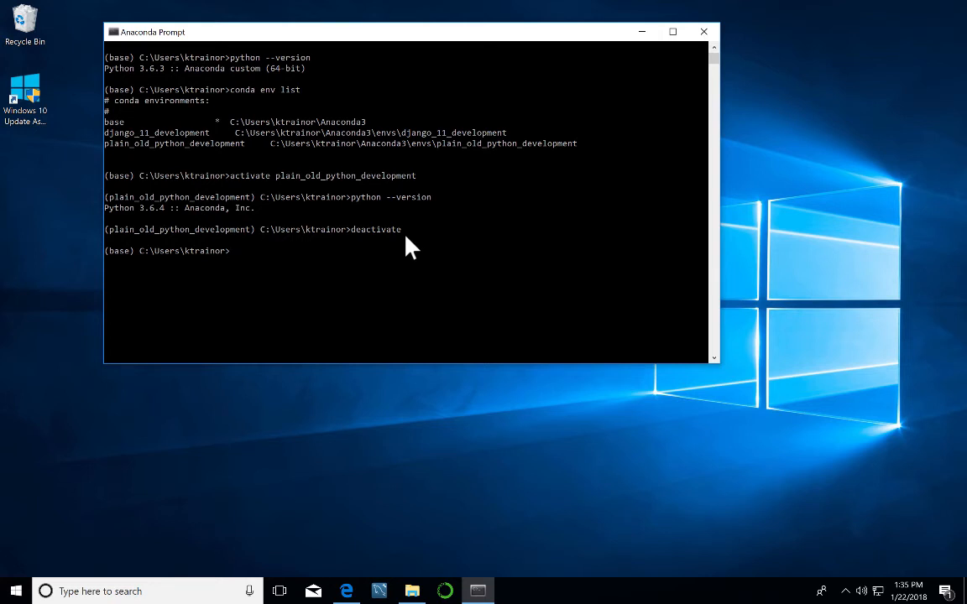
text(deactivat)
text(e)
key(Return)
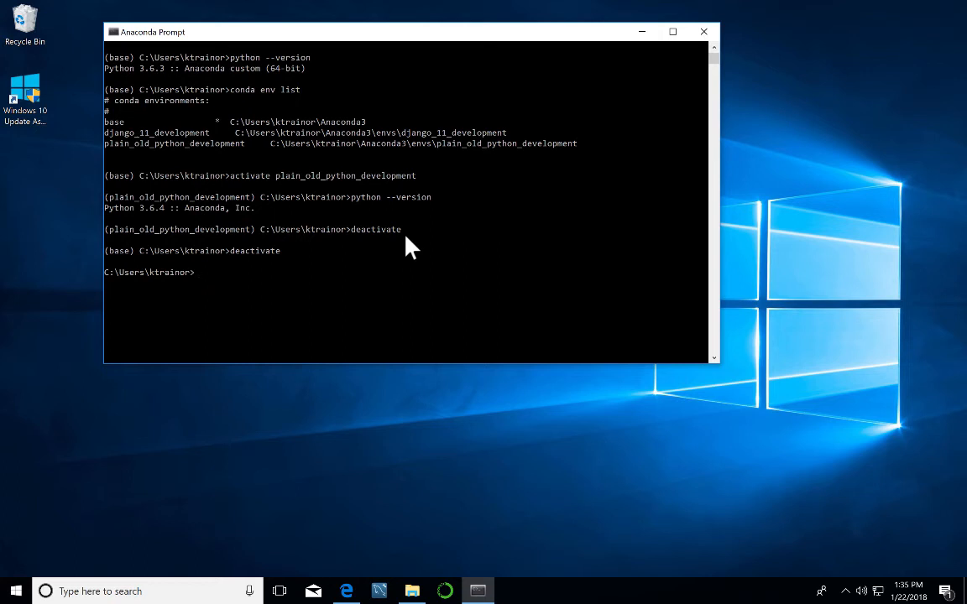
text(python --version)
key(Return)
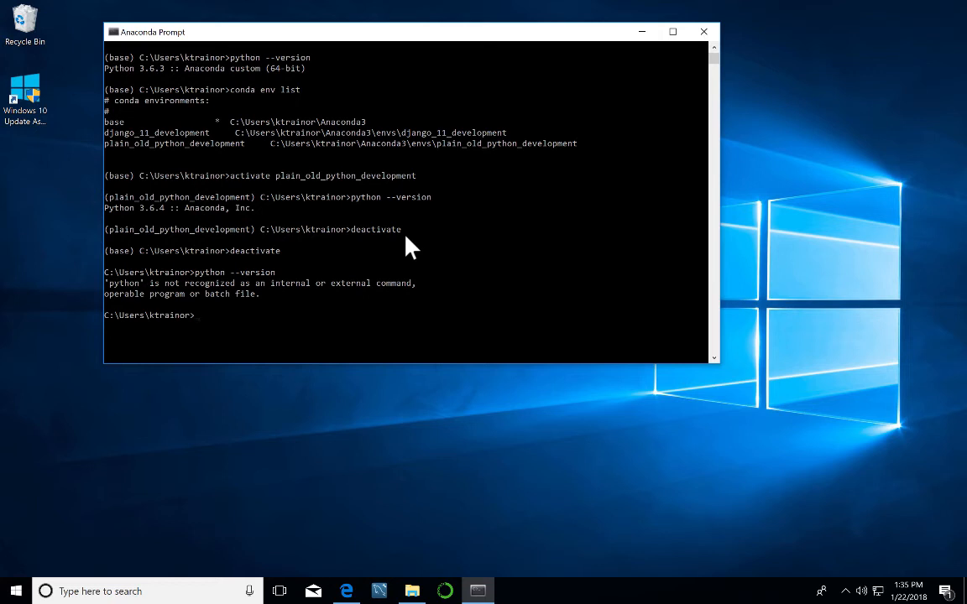
Try to run conda activate django_11_development from the prompt outside any environment.
text(conda activate django_11_de)
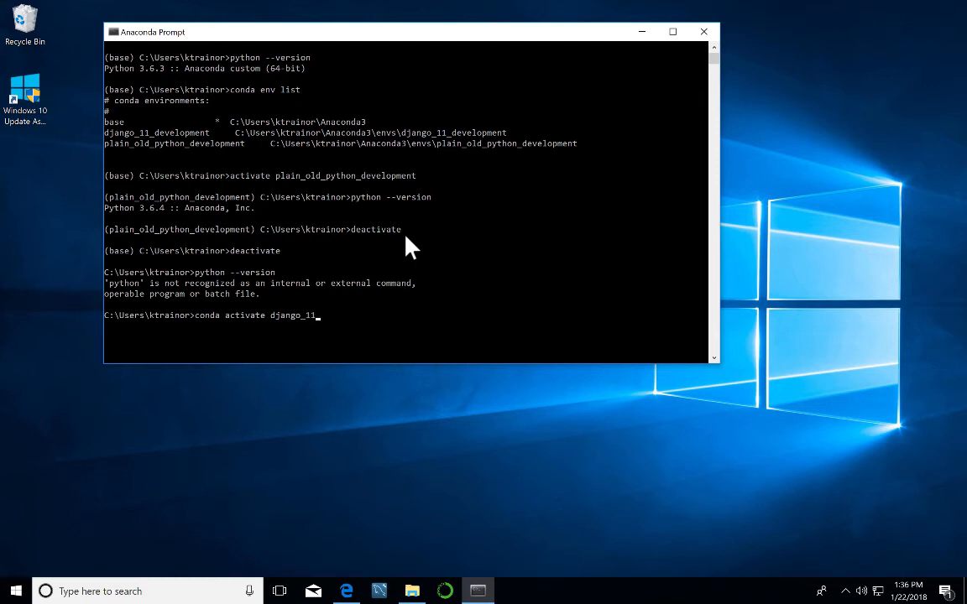
text(velopment)
key(Return)
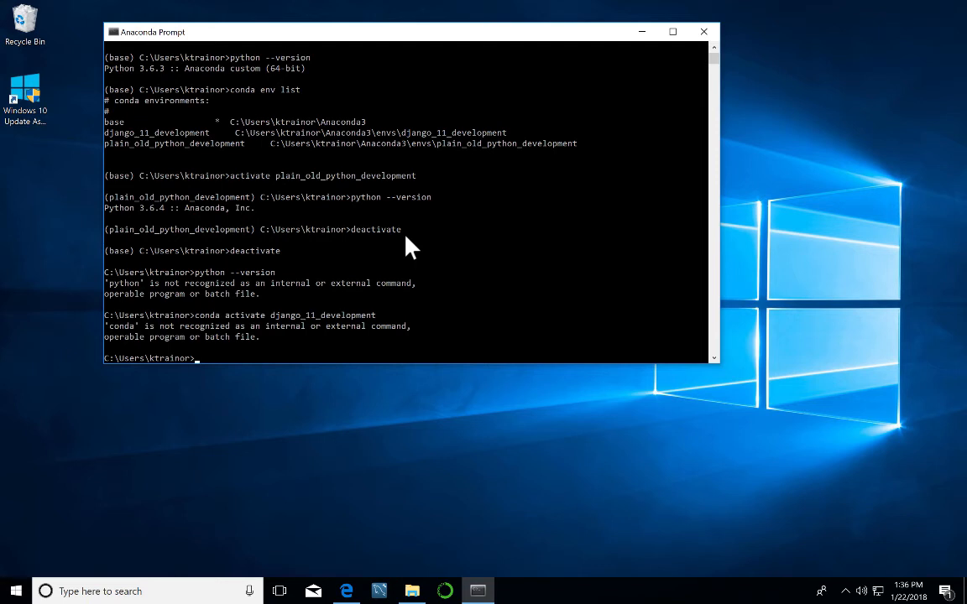
Remove conda from the recalled command and try to run activate django_11_development.
key(Up)
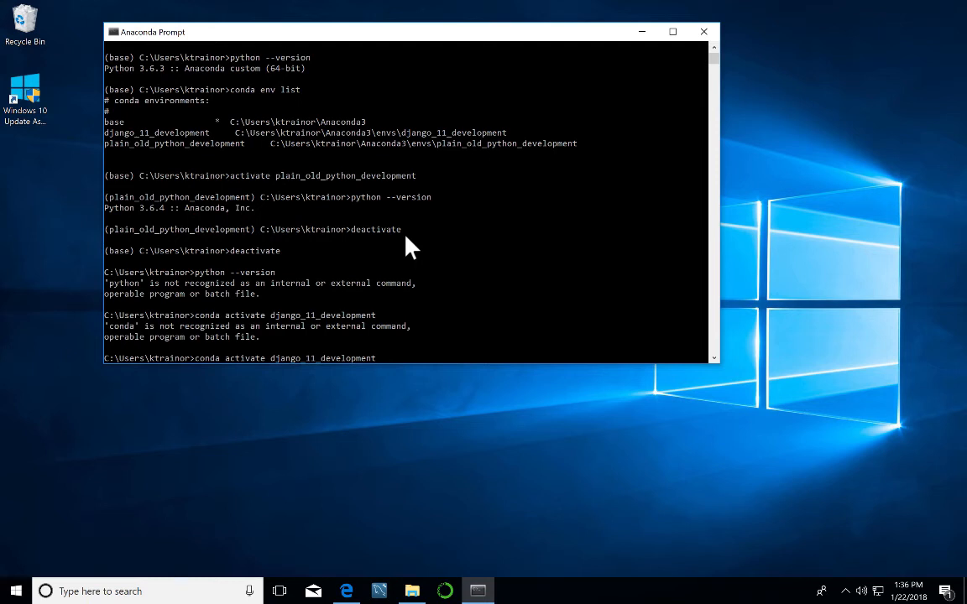
key(Left)
key(Left)
key(Left)
key(Left)
key(Left)
key(Left)
key(Left)
key(Left)
key(Left)
key(Left)
key(Left)
key(Left)
key(Left)
key(Left)
key(Left)
key(Left)
key(Left)
key(Left)
key(Left)
key(Left)
key(BackSpace)
key(BackSpace)
key(BackSpace)
key(BackSpace)
key(BackSpace)
key(BackSpace)
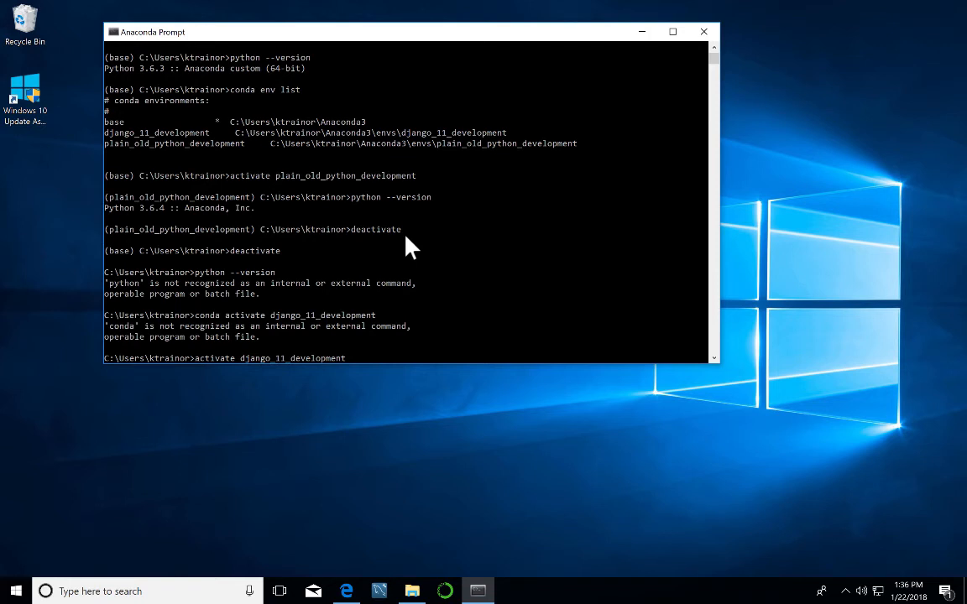
key(Right)
key(Right)
key(Right)
key(Right)
key(Right)
key(Right)
key(Right)
key(Right)
key(Right)
key(Right)
key(Right)
key(Right)
key(Right)
key(Right)
key(Right)
key(Right)
key(Right)
key(Right)
key(Right)
key(Right)
key(Right)
key(Right)
key(Right)
key(Right)
key(Right)
key(Right)
key(Right)
key(Right)
key(Right)
key(Right)
key(Return)
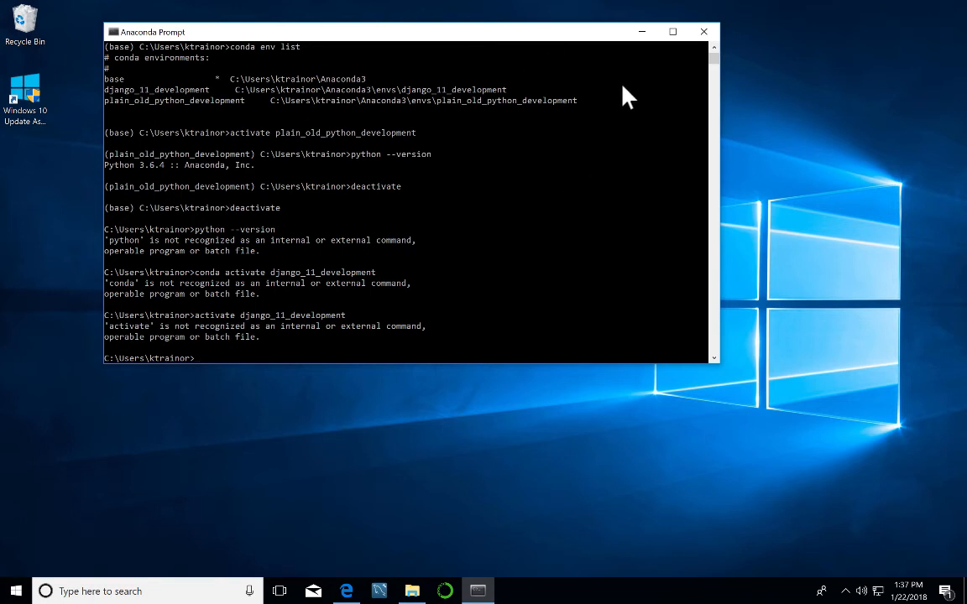
Replace the current terminal with a new Anaconda Prompt and run conda activate django_11_development.
click(705, 34)
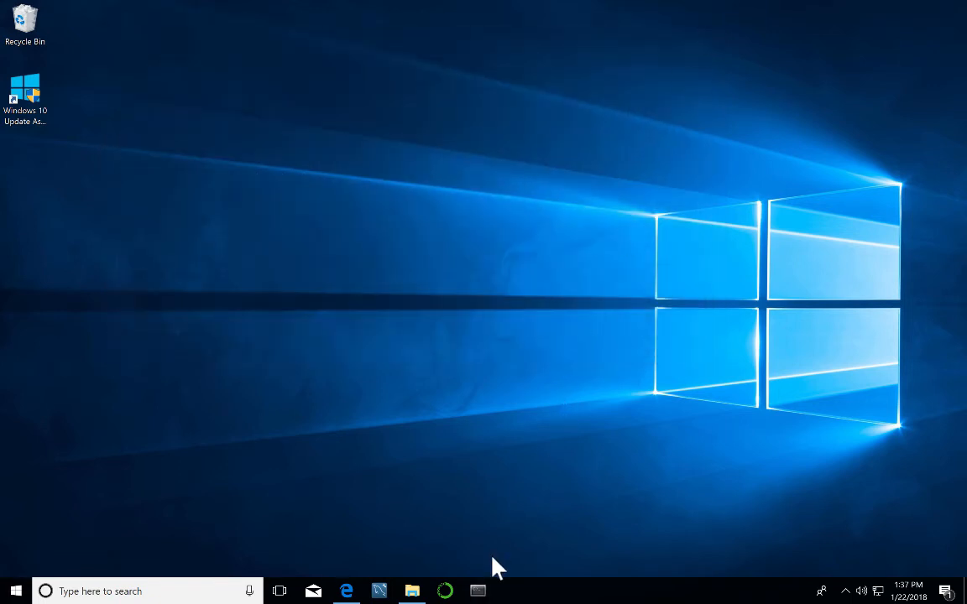
click(477, 591)
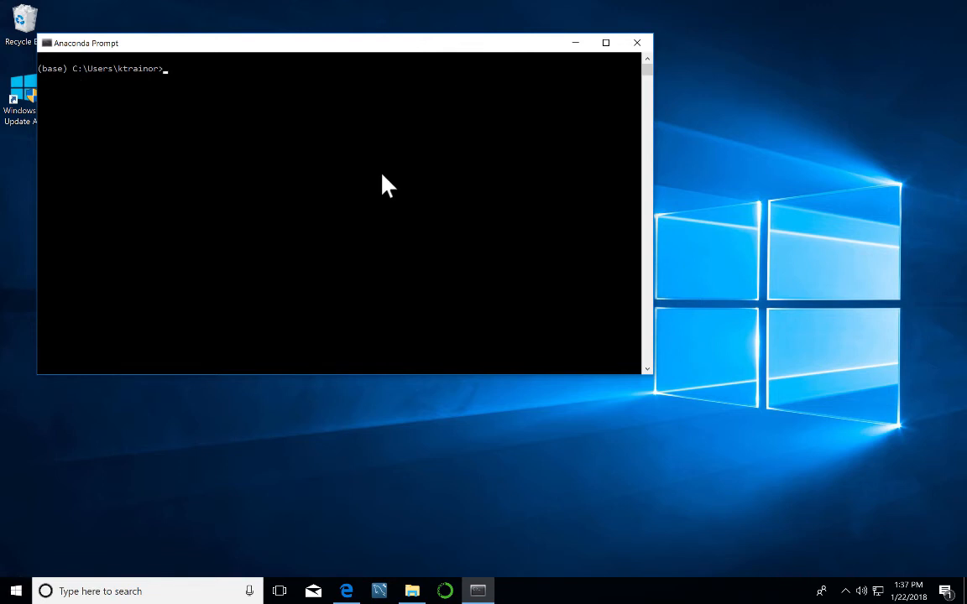
text(conda activate)
text(django_11)
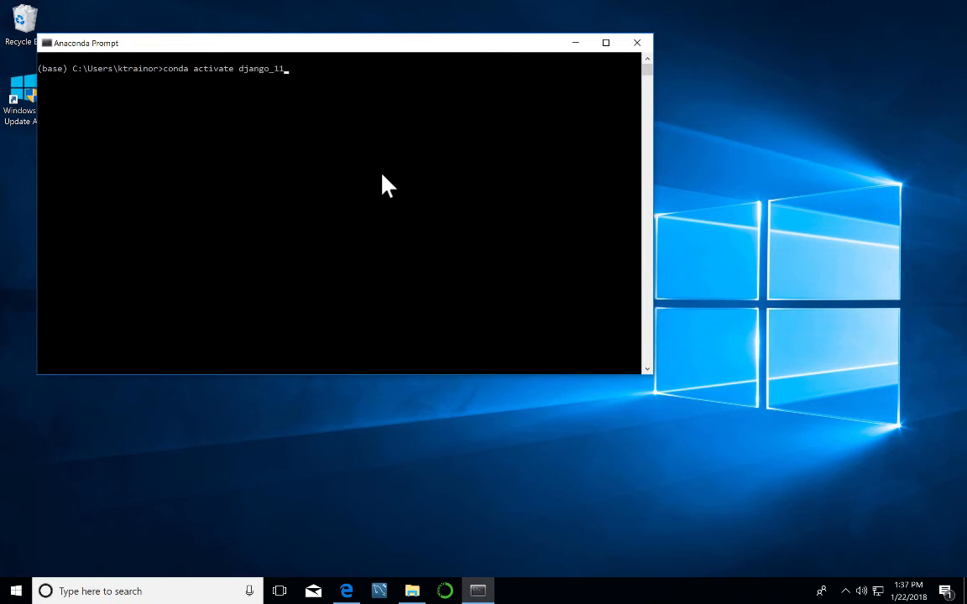
text(_development)
key(Return)
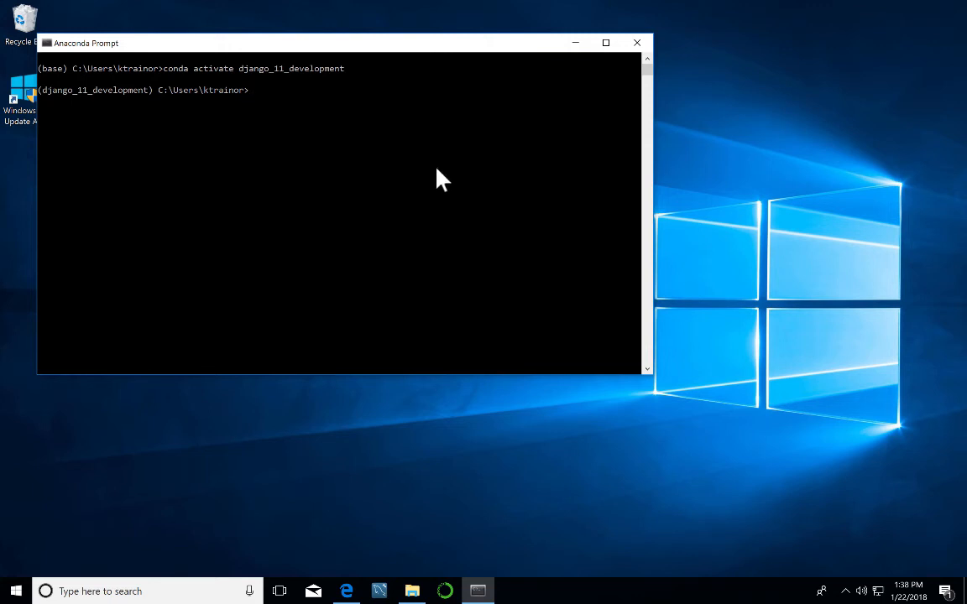
List the packages in django_11_development with conda list and deactivate that environment.
text(conda list)
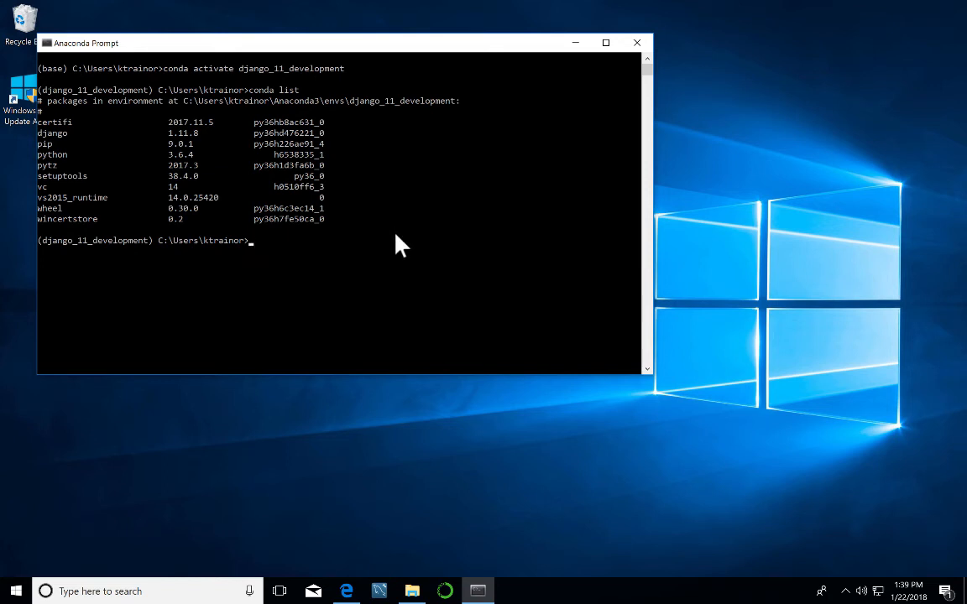
text(deactivate)
key(Return)
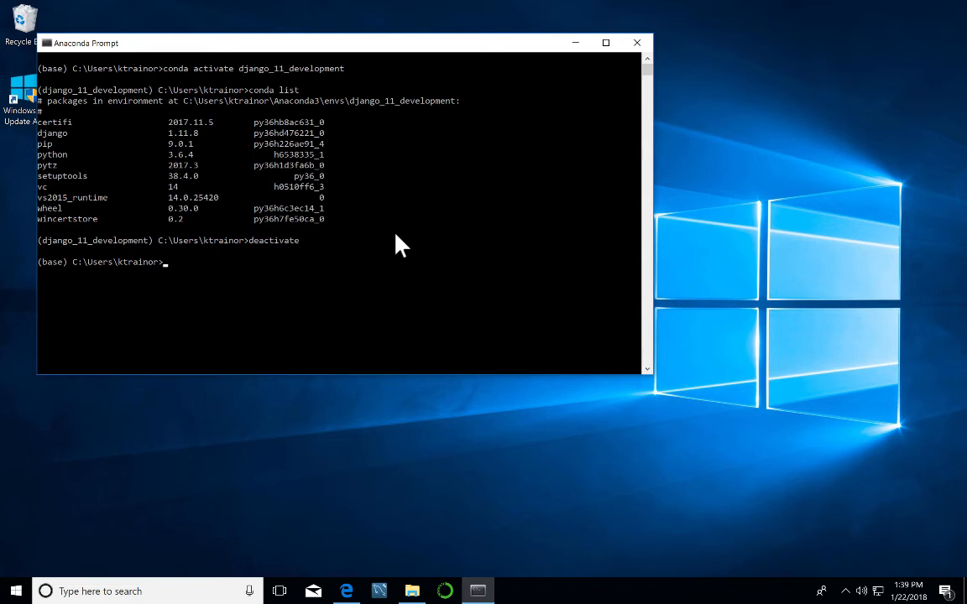
Create an environment named another_django_11 with python=3.6 using conda create, accepting the package plan.
text(conda create --name another)
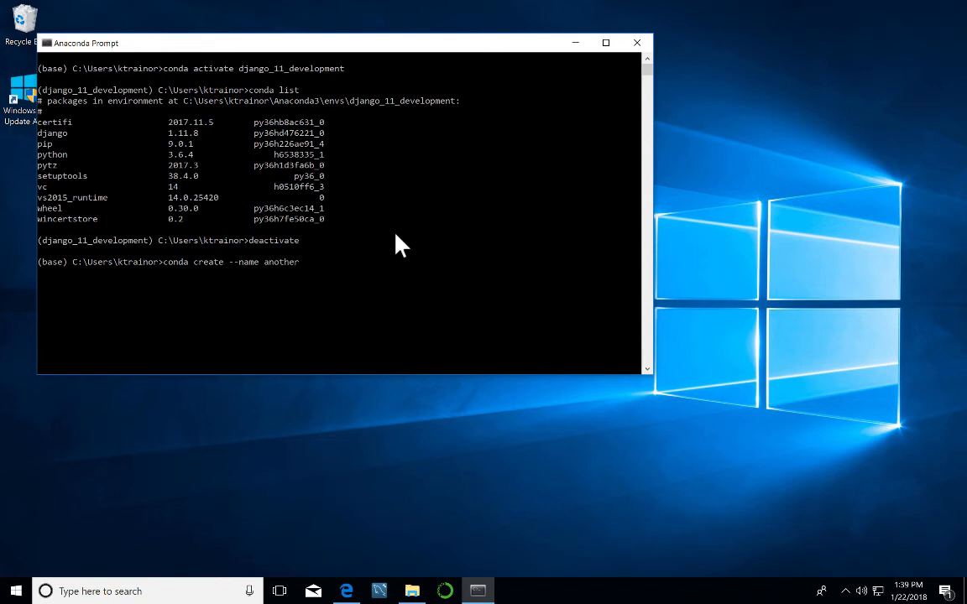
text(_django_11)
text(python=3.6)
key(Return)
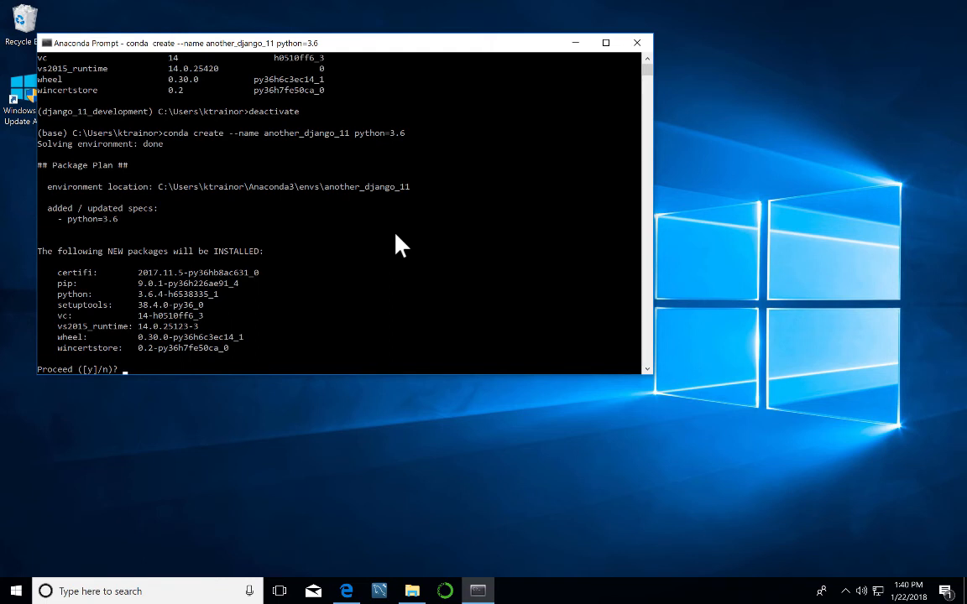
text(y)
key(Return)
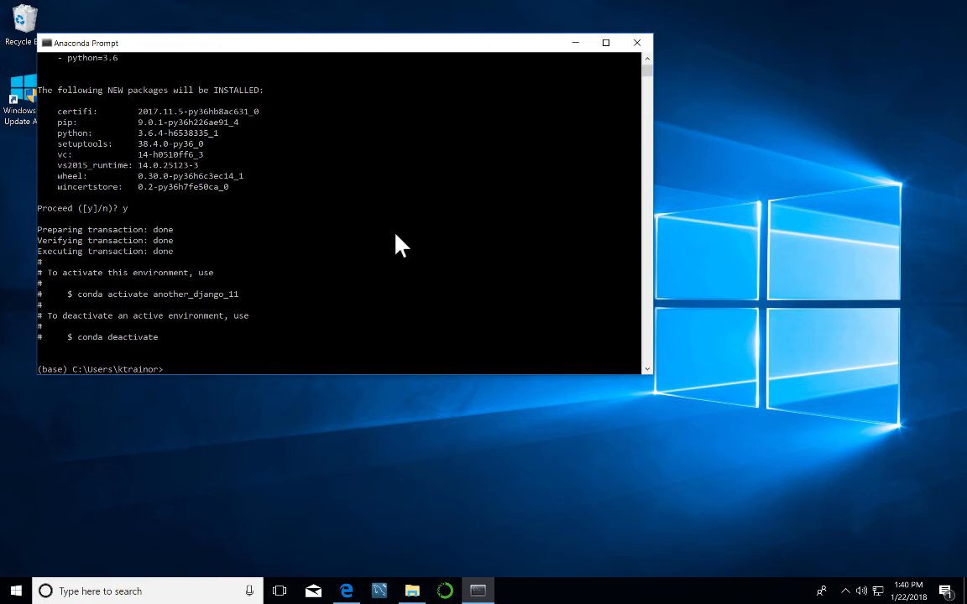
List the base environment's packages with conda list and look back through the output.
text(conda lis)
text(t)
key(Return)
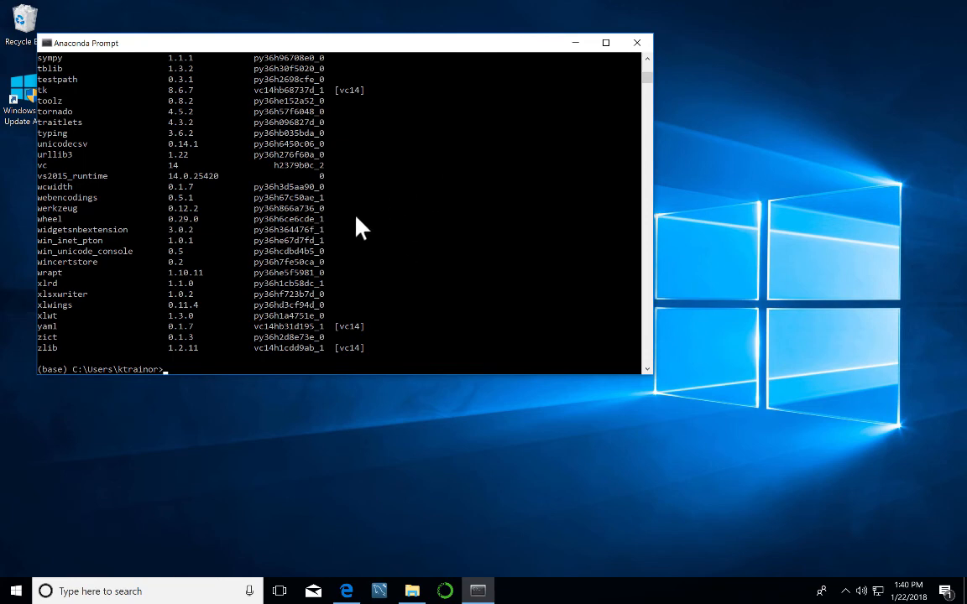
scroll(356, 217, up, 10)
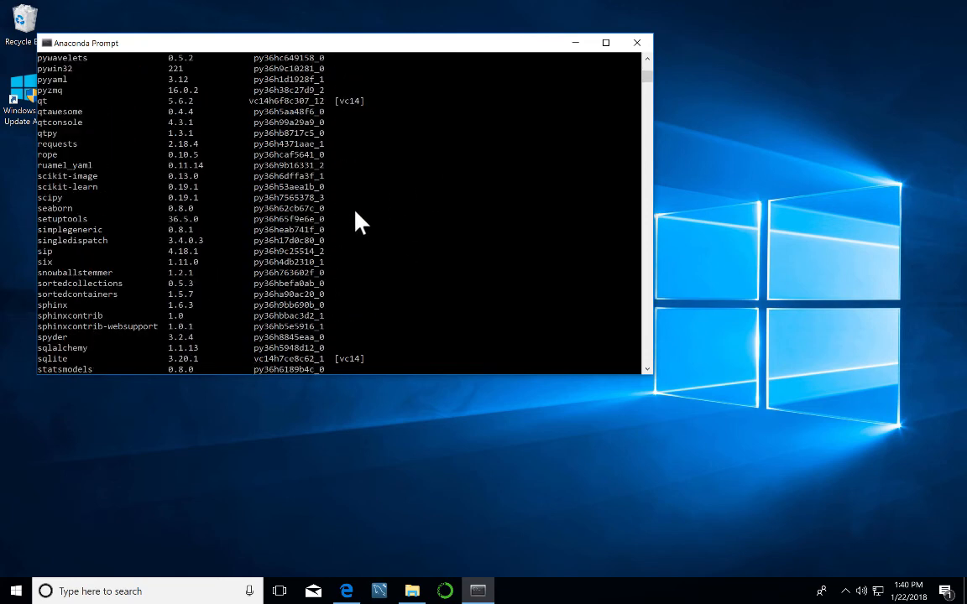
scroll(355, 222, up, 10)
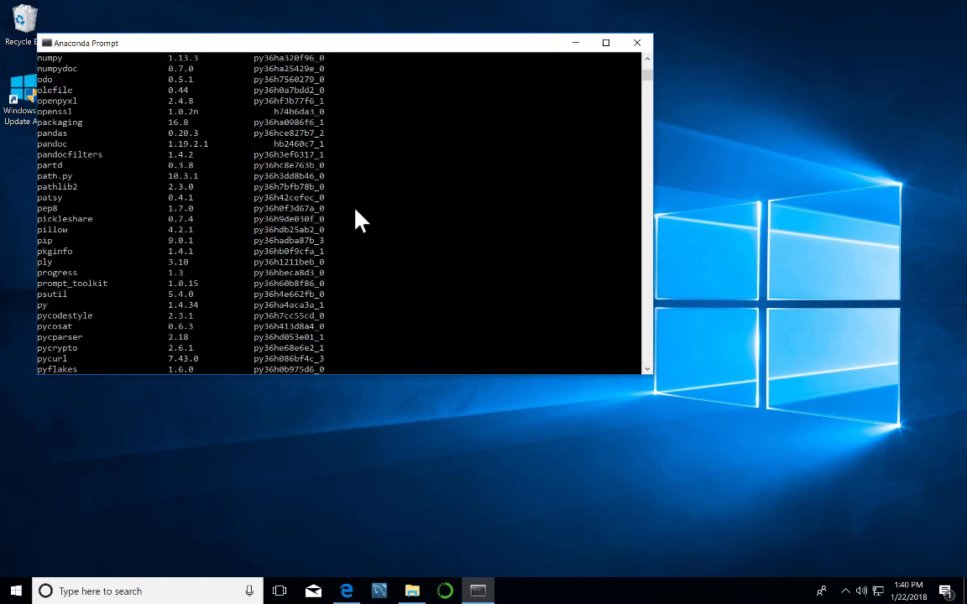
scroll(355, 220, up, 11)
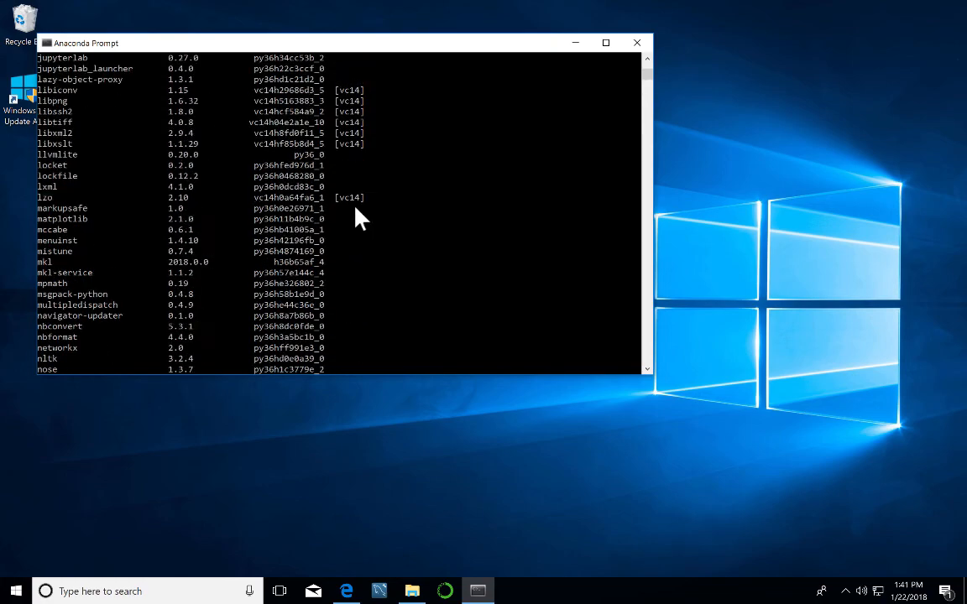
Review the base environment's package list and compare it with the package plan for another_django_11.
scroll(356, 218, up, 15)
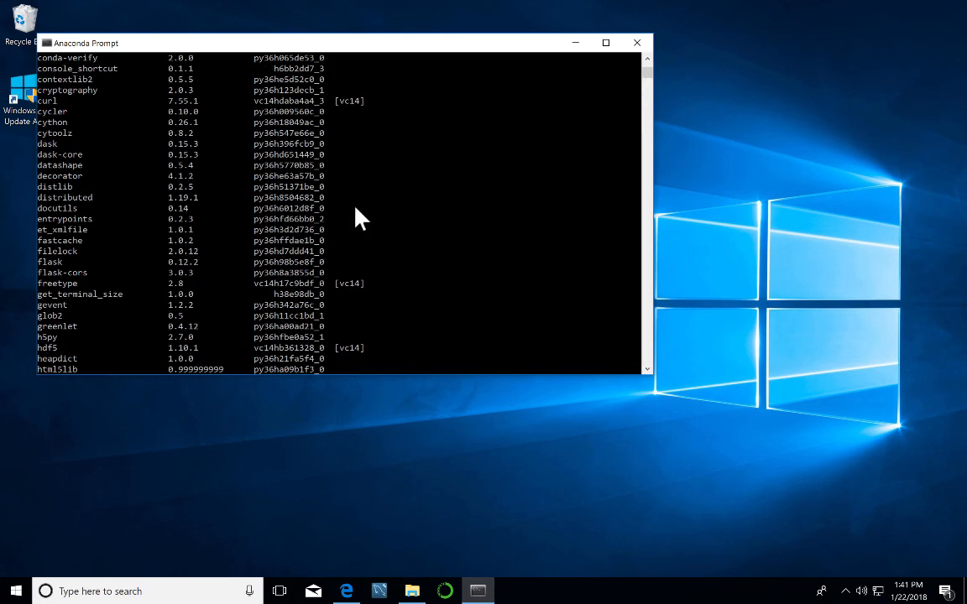
scroll(356, 217, up, 13)
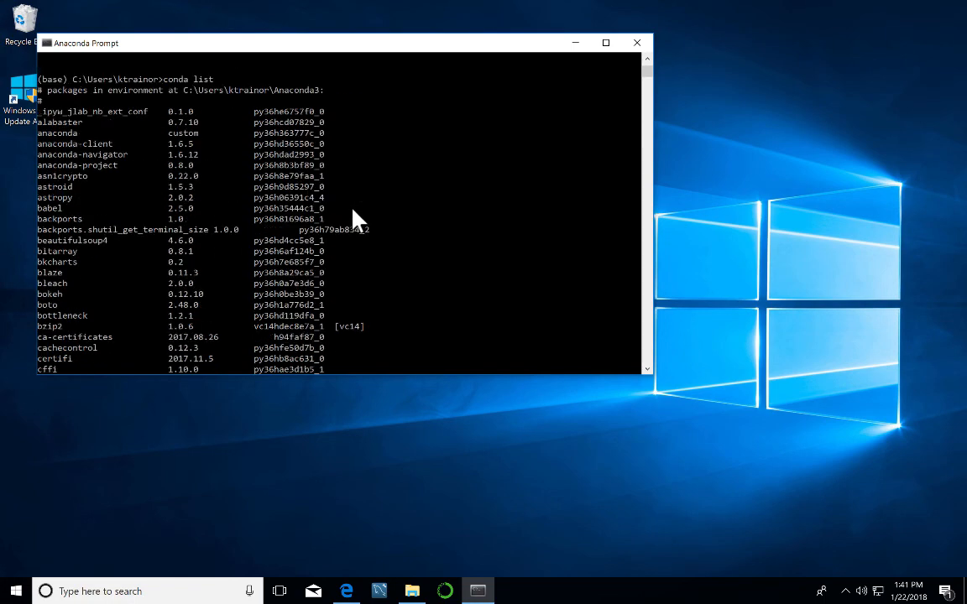
scroll(355, 220, down, 6)
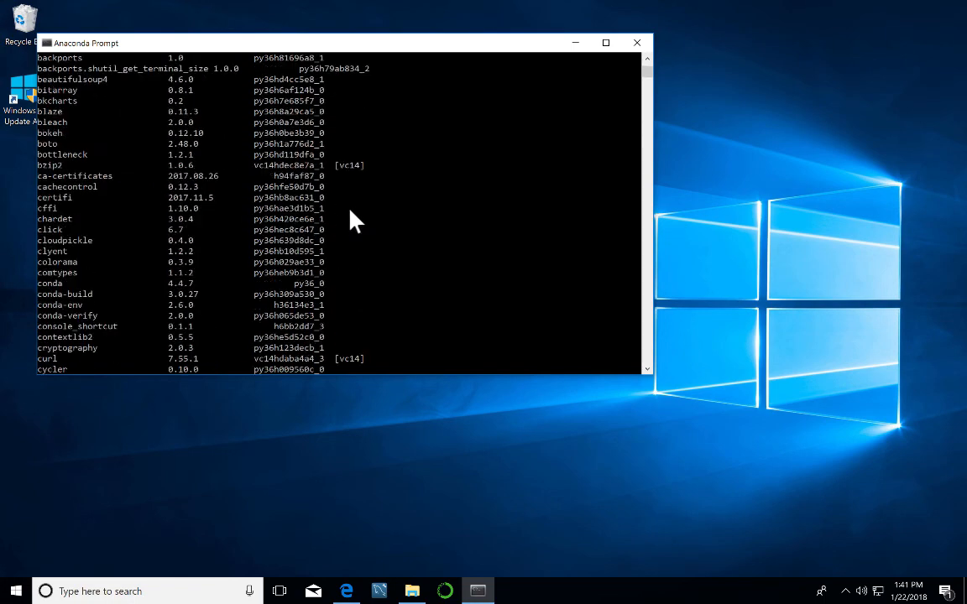
scroll(356, 220, down, 2)
scroll(352, 217, down, 2)
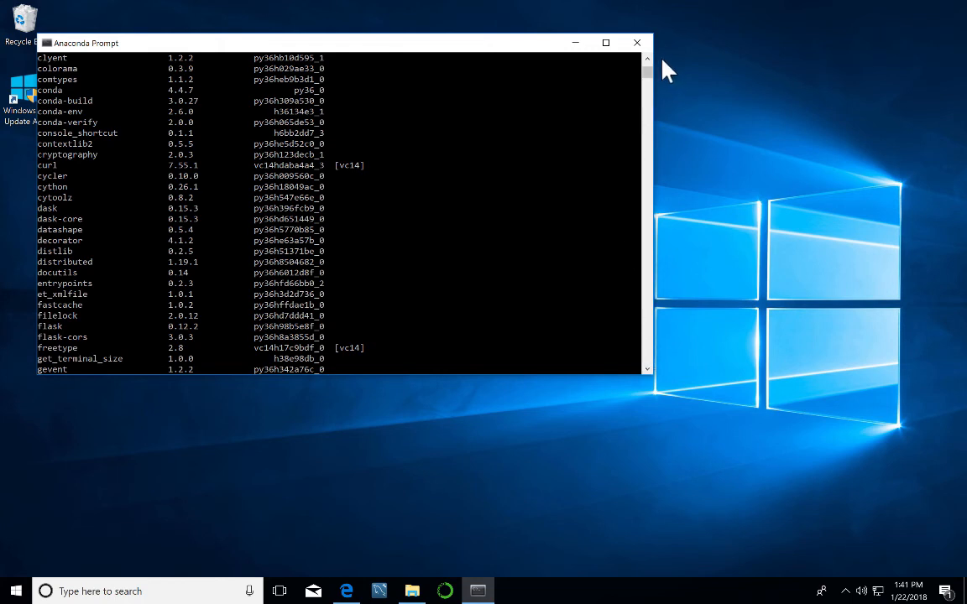
drag(645, 73, 646, 58)
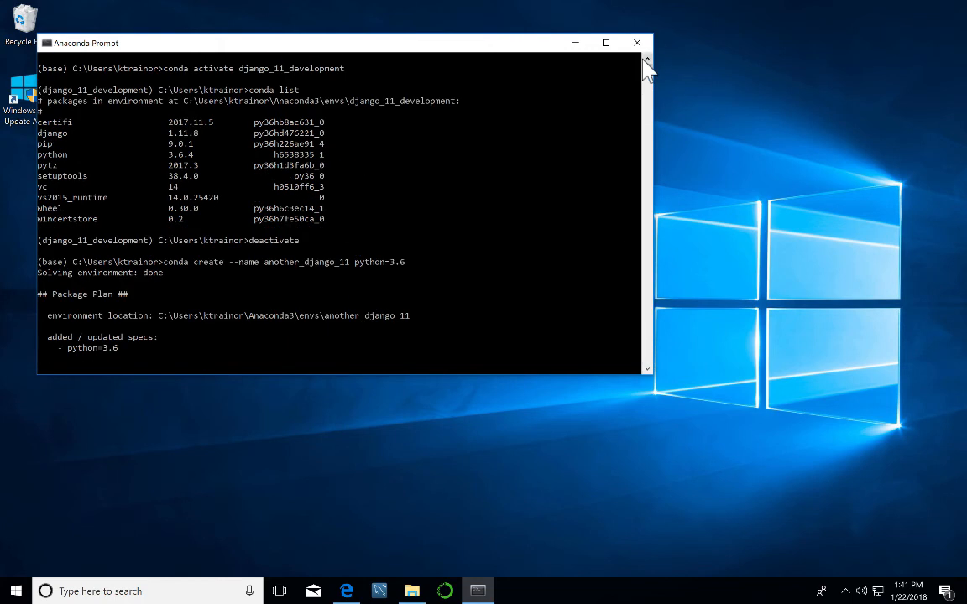
scroll(399, 290, down, 7)
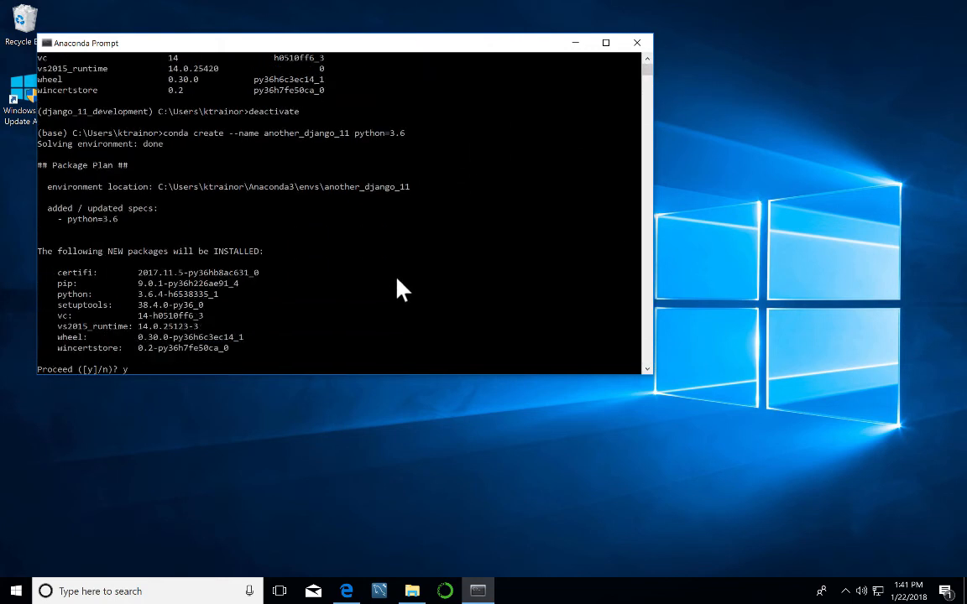
scroll(399, 286, down, 10)
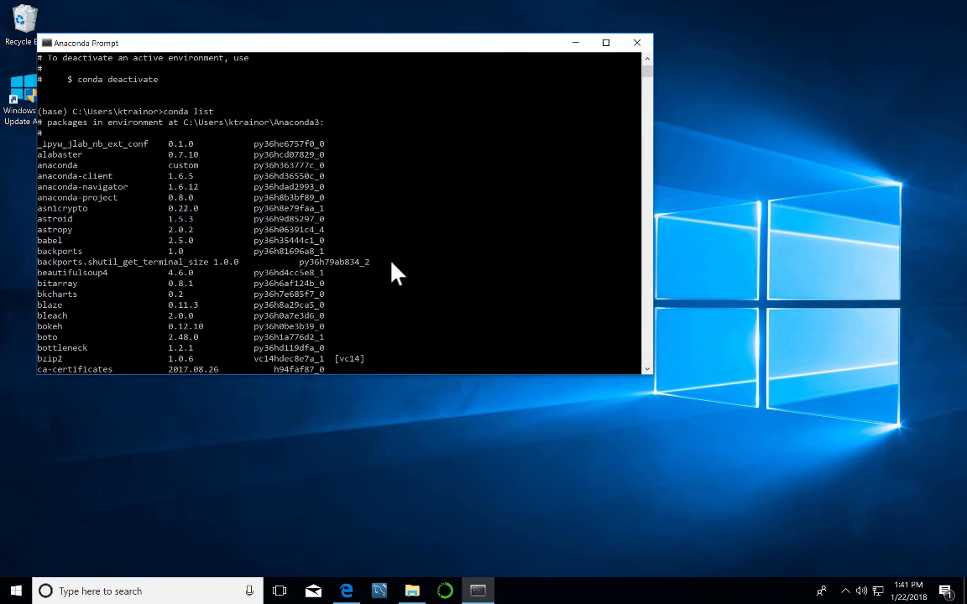
scroll(399, 270, down, 7)
scroll(396, 267, down, 12)
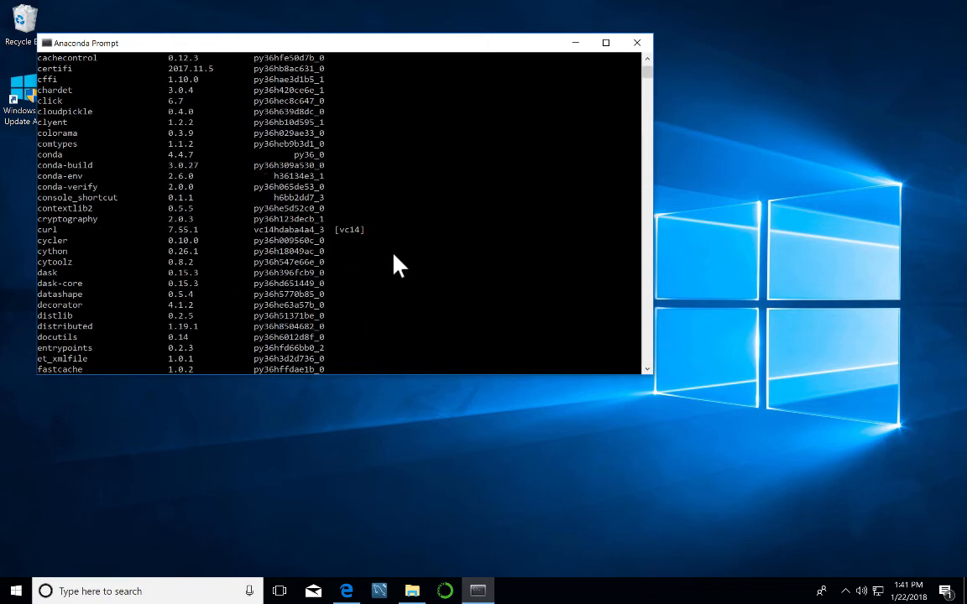
scroll(399, 267, down, 15)
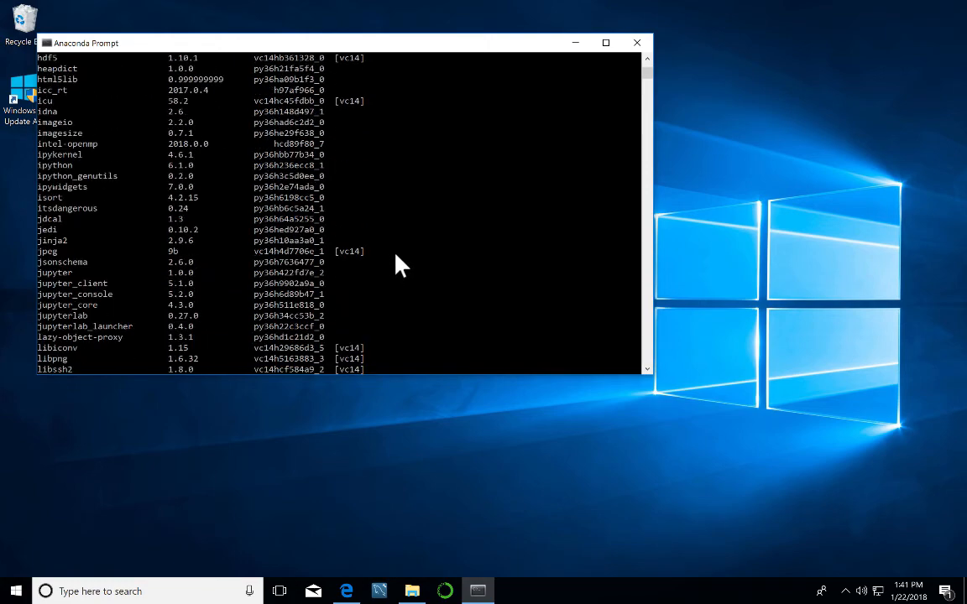
scroll(399, 250, down, 8)
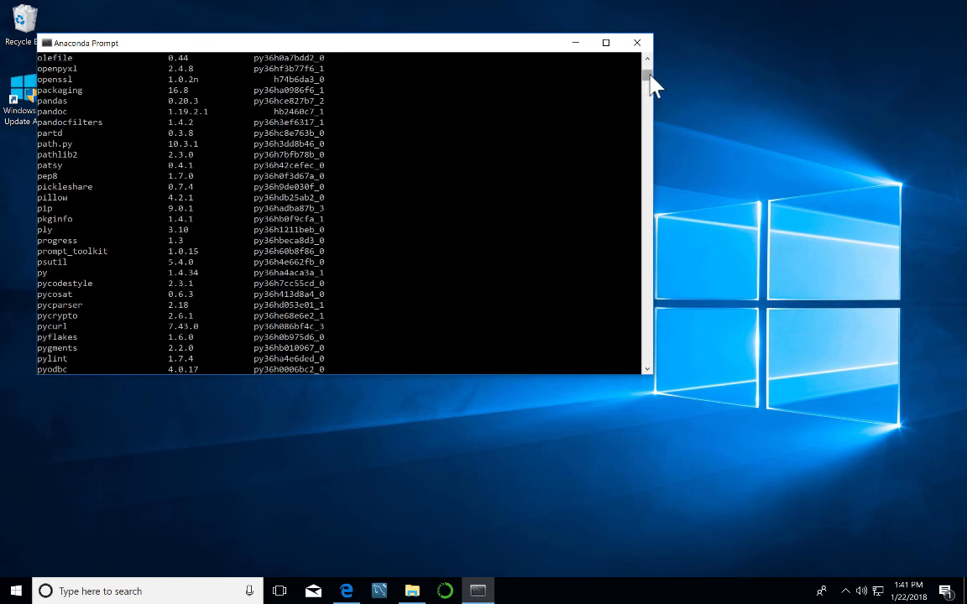
scroll(650, 88, down, 15)
scroll(651, 88, up, 7)
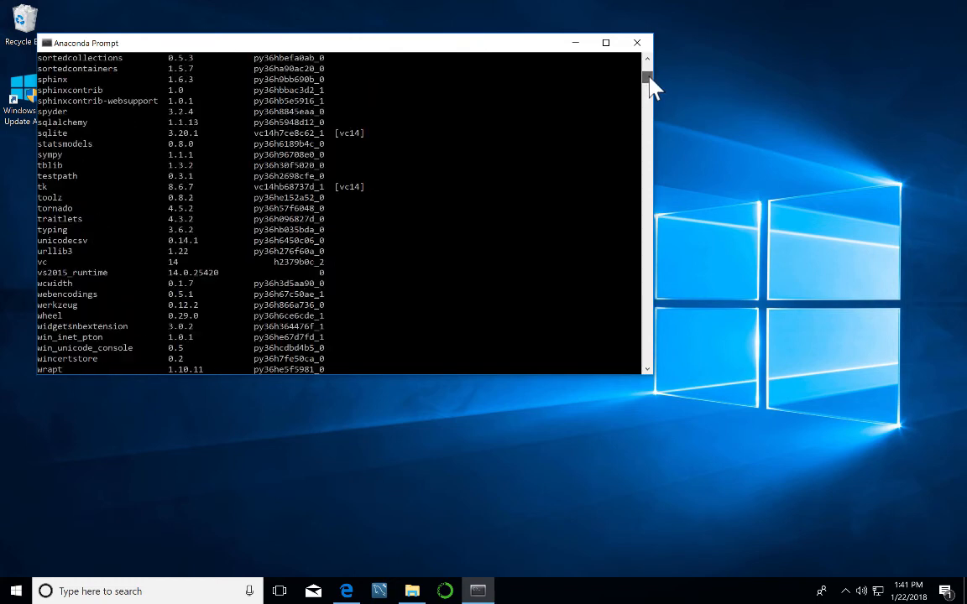
scroll(651, 88, down, 7)
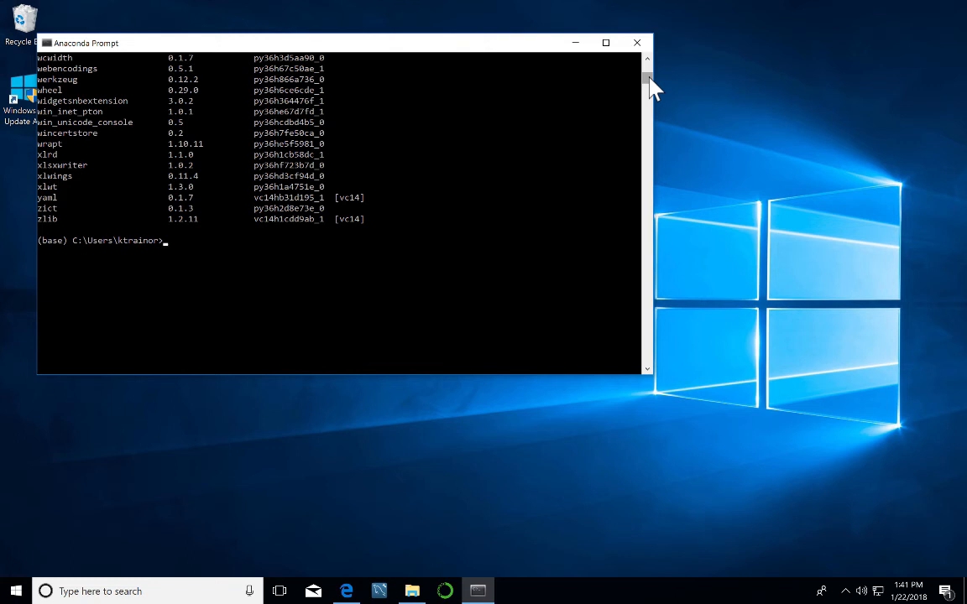
Display pip's usage help in the base environment with pip --help.
text(pip --j)
key(BackSpace)
text(help)
key(Return)
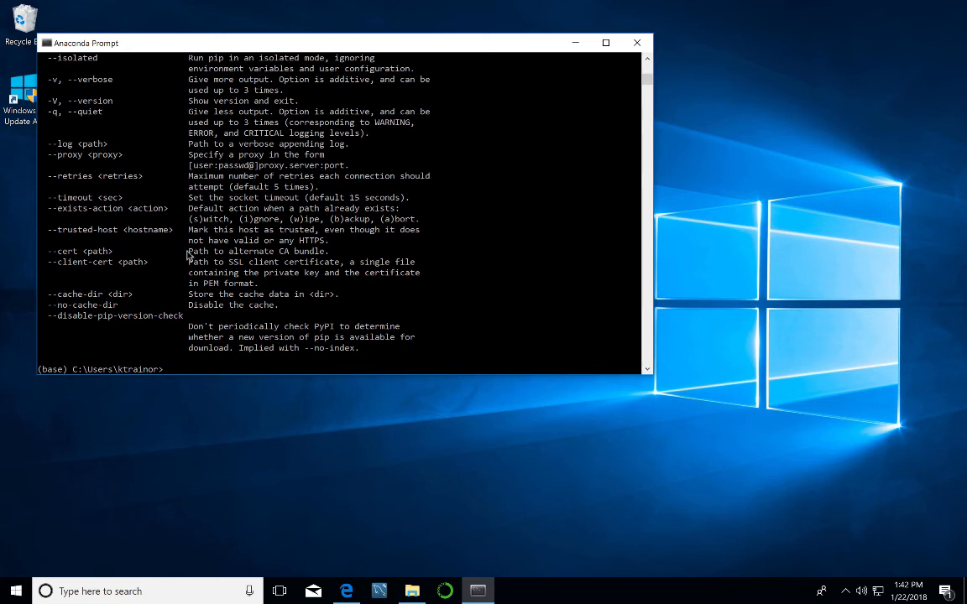
List the base environment's packages with conda list and all environments with conda env list.
text(a)
click(235, 399)
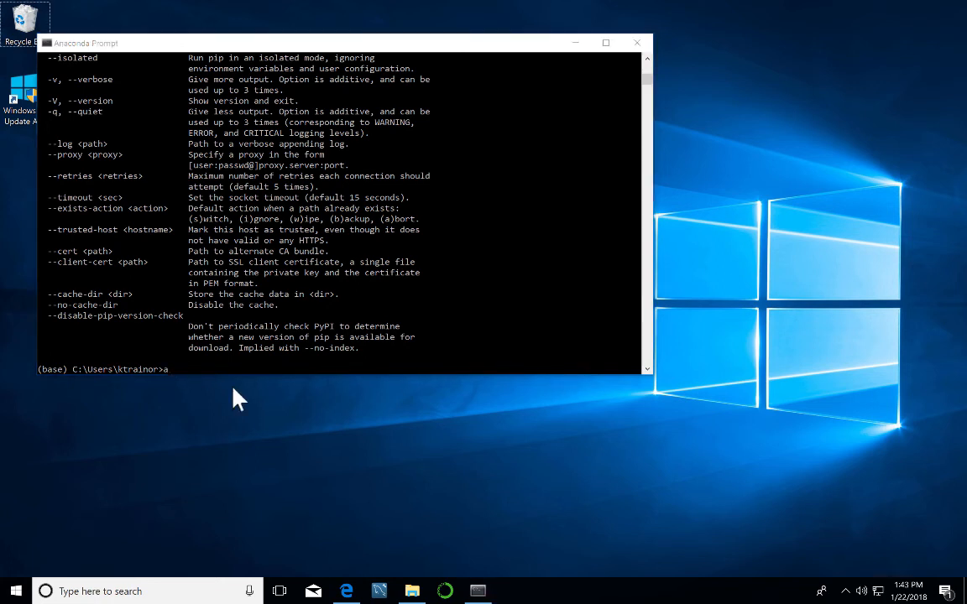
click(200, 373)
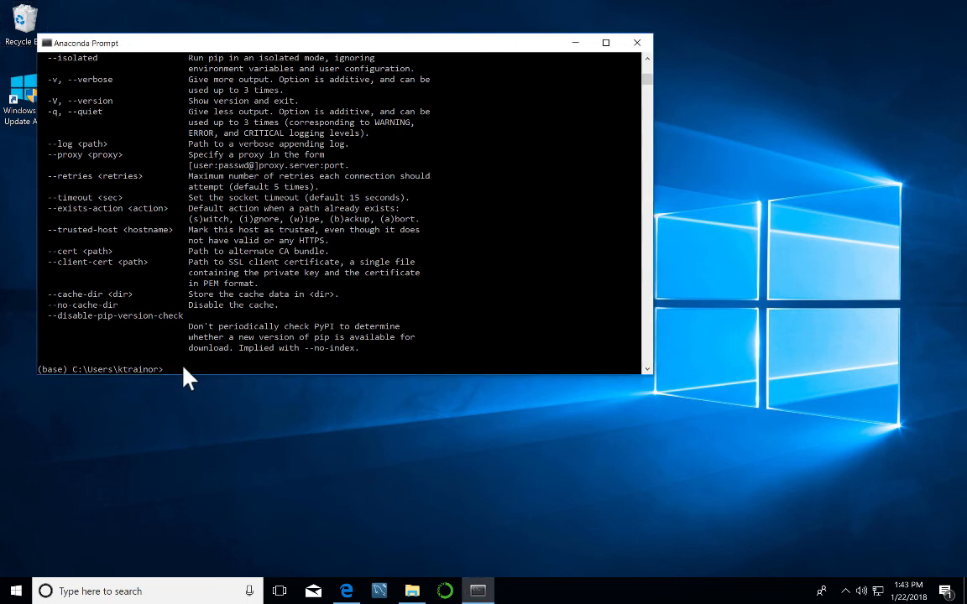
text(onda list)
key(Return)
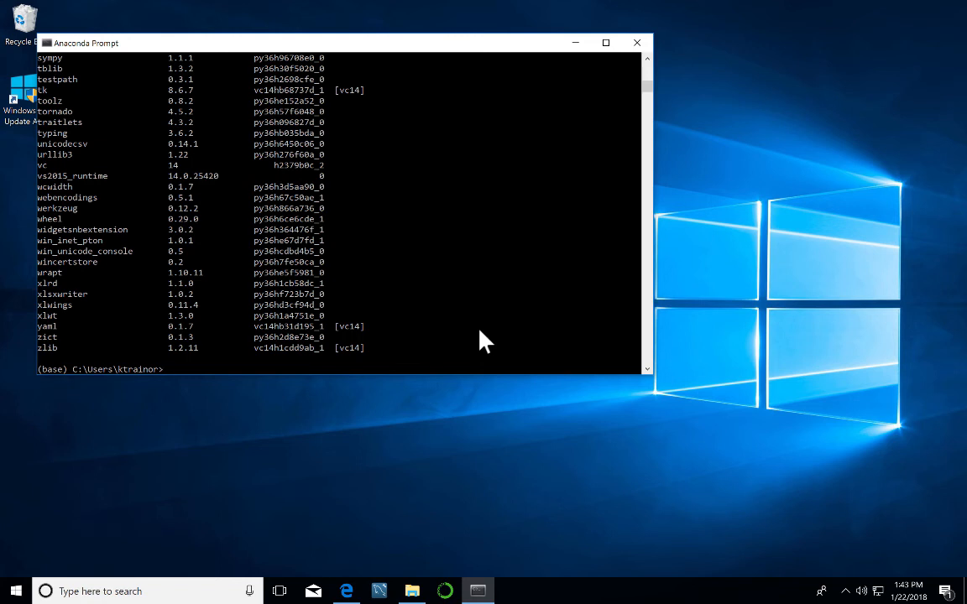
text(conda env list)
key(Return)
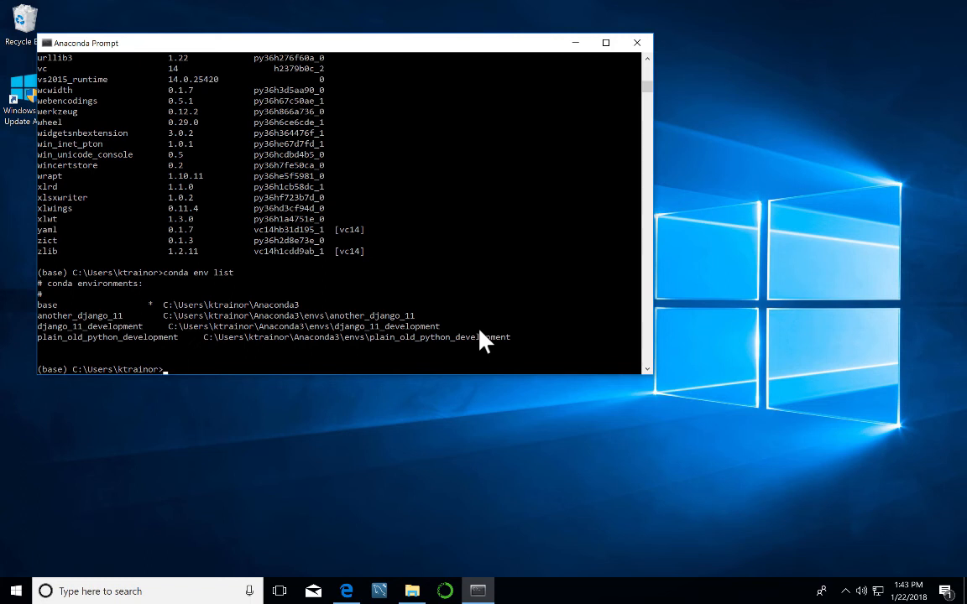
Activate the another_django_11 environment with conda activate and list its packages with conda list.
text(conda activate another)
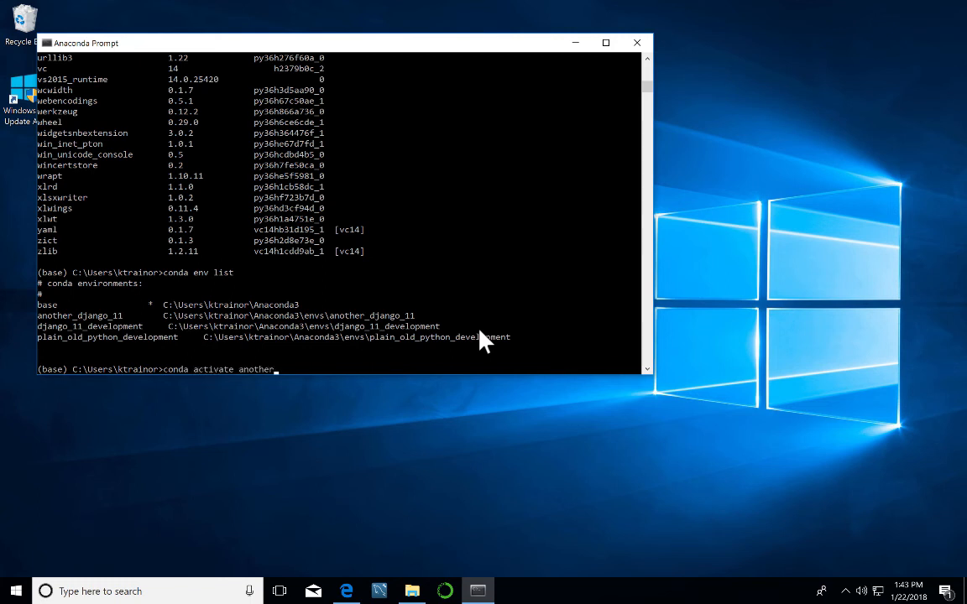
text(_django_11)
key(Return)
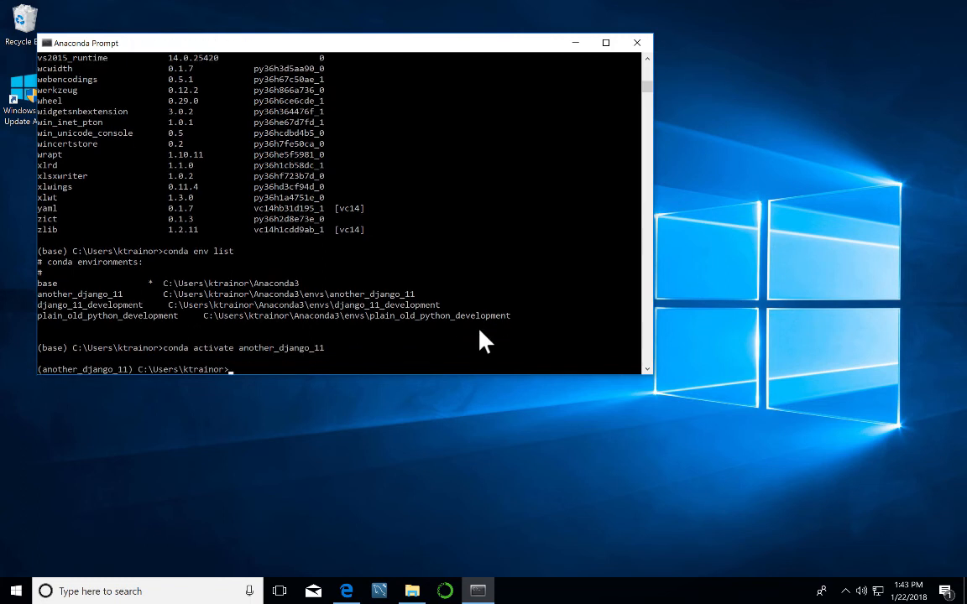
text(conda list)
key(Return)
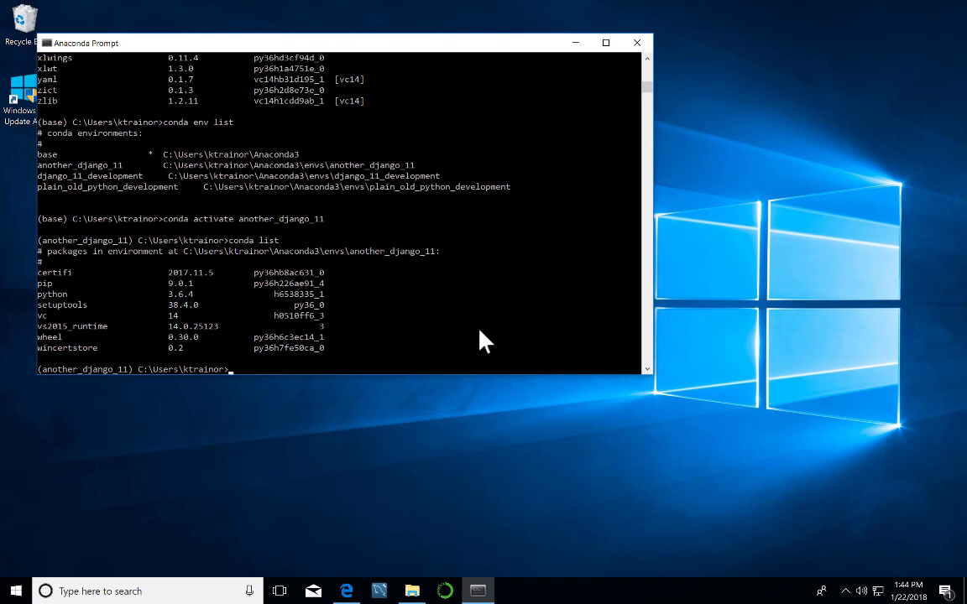
Install django~=1.11.0 into another_django_11 with pip and list the environment's packages with conda list.
text(pip install django)
text(~=1.11.0)
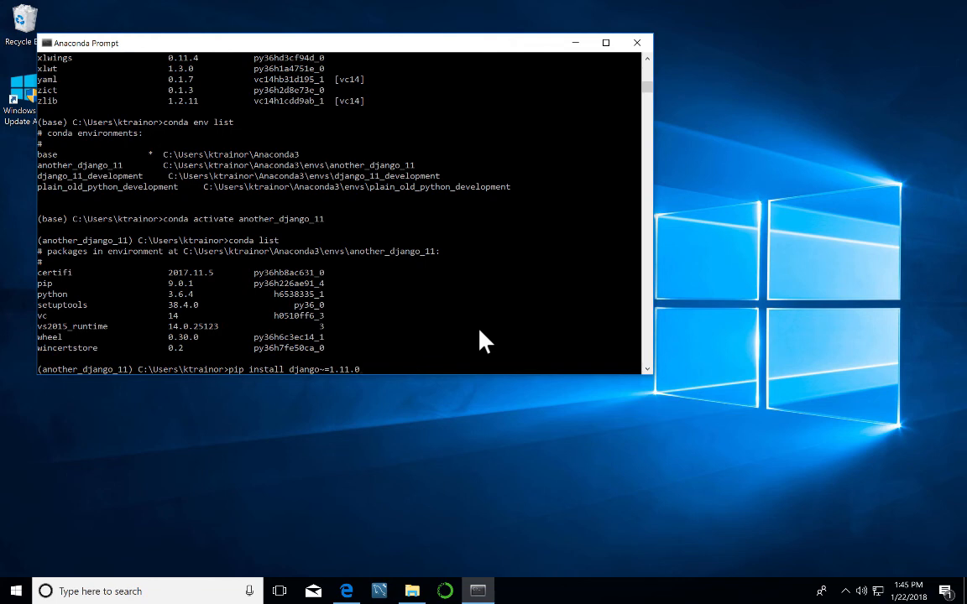
key(Return)
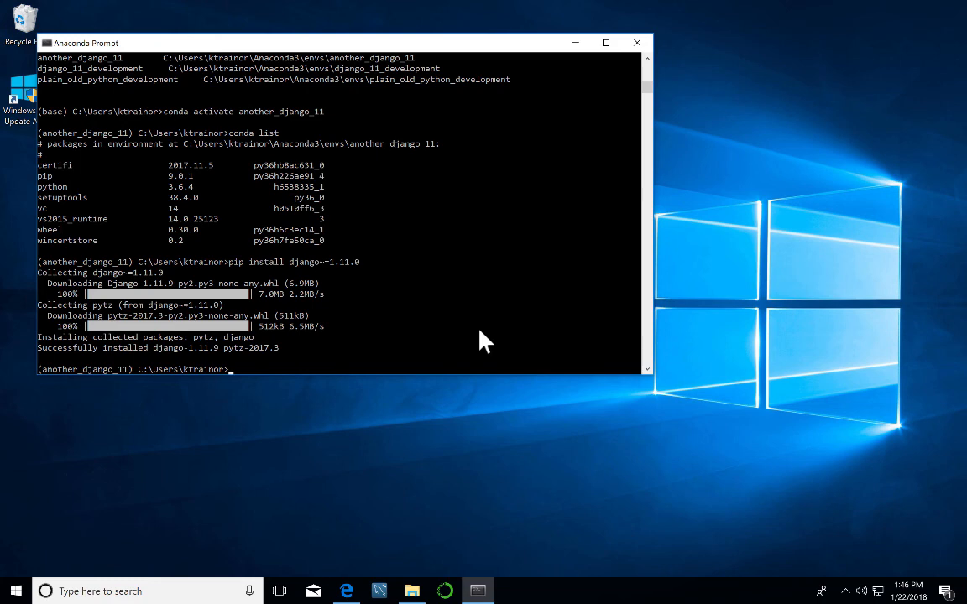
text(conda list)
key(Return)
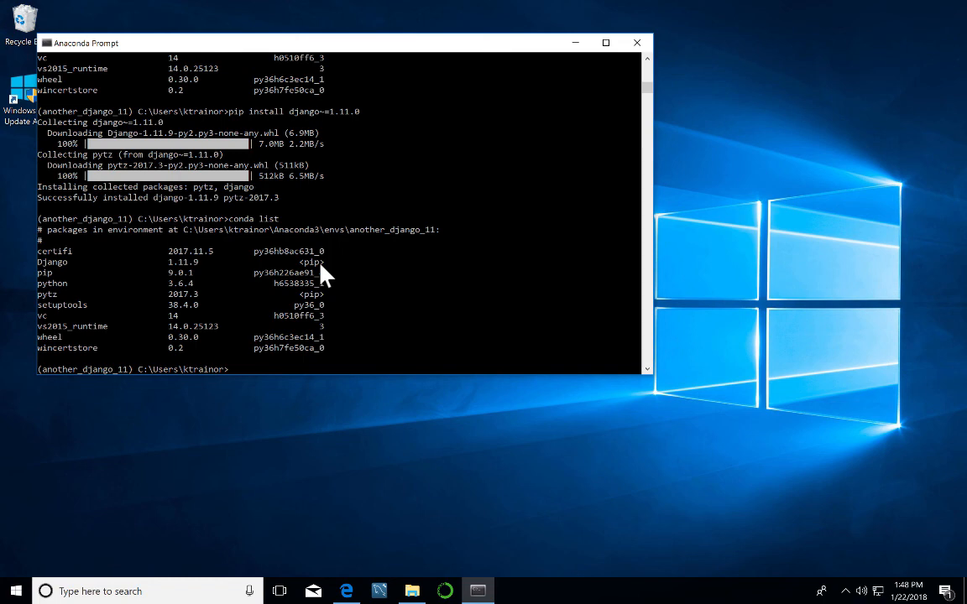
End the Anaconda Prompt session with the exit command.
text(exit)
key(Return)
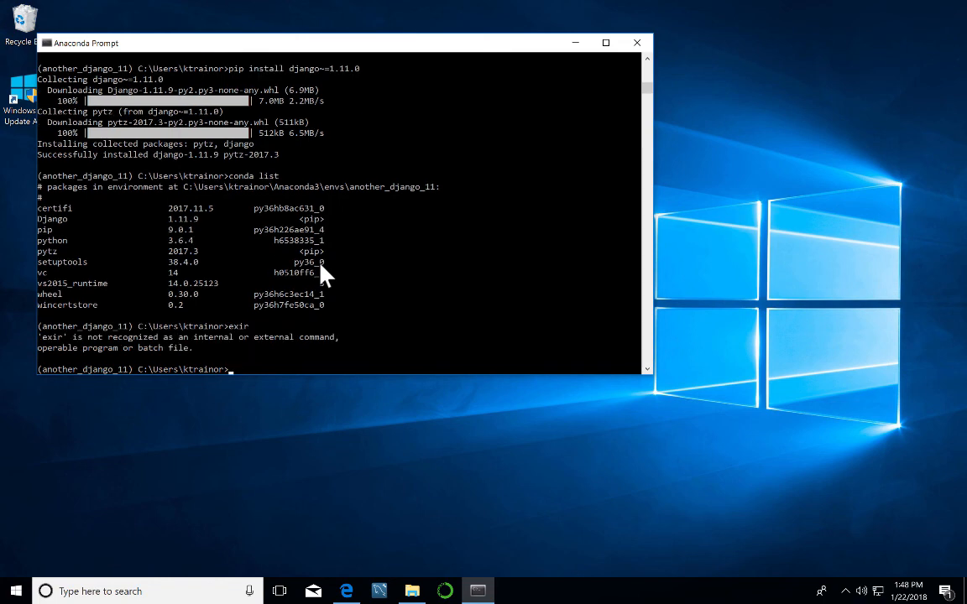
text(exit)
key(Return)
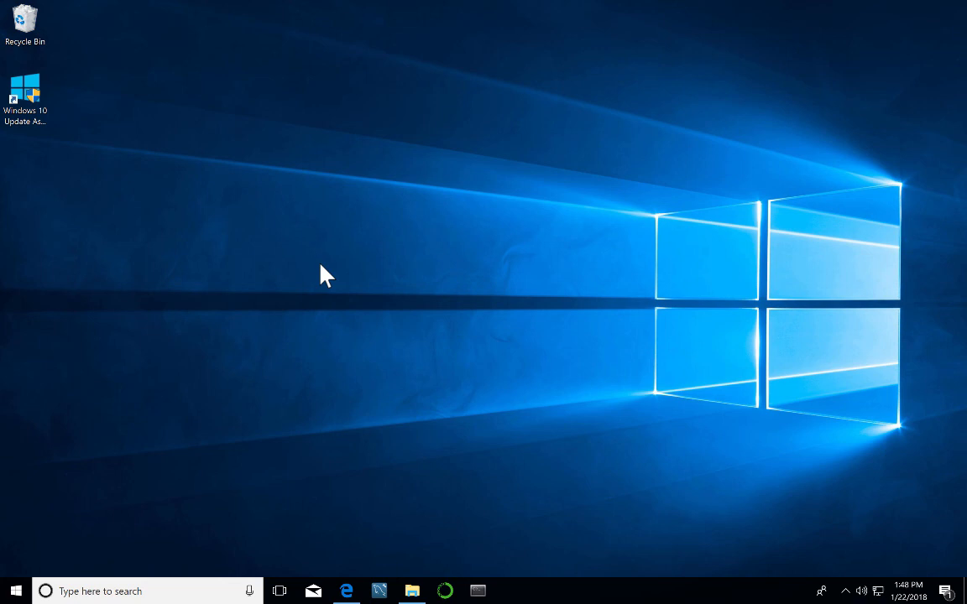
Open Anaconda Navigator and examine the installed packages of the another_django_11 environment.
click(449, 592)
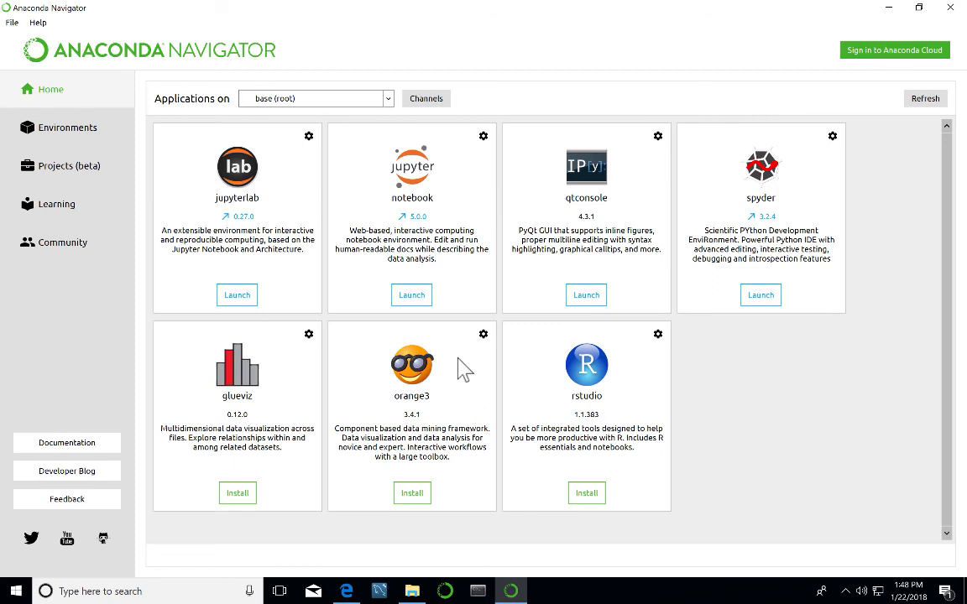
click(70, 140)
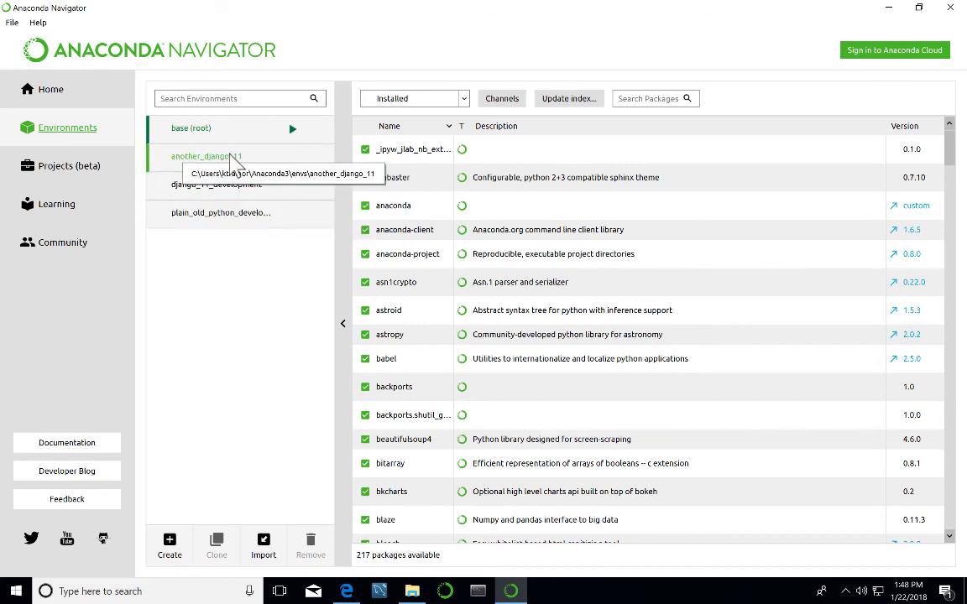
click(234, 159)
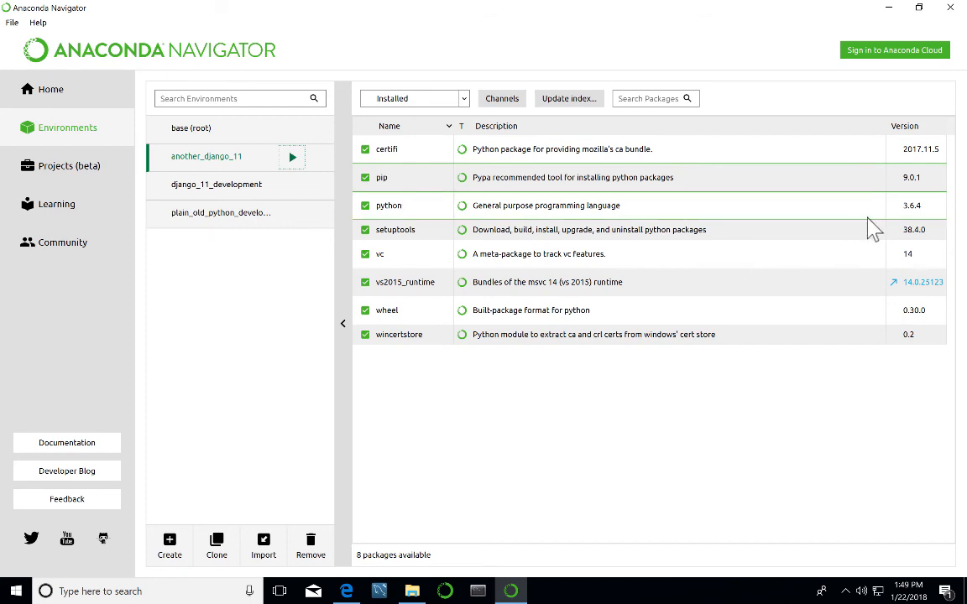
click(925, 211)
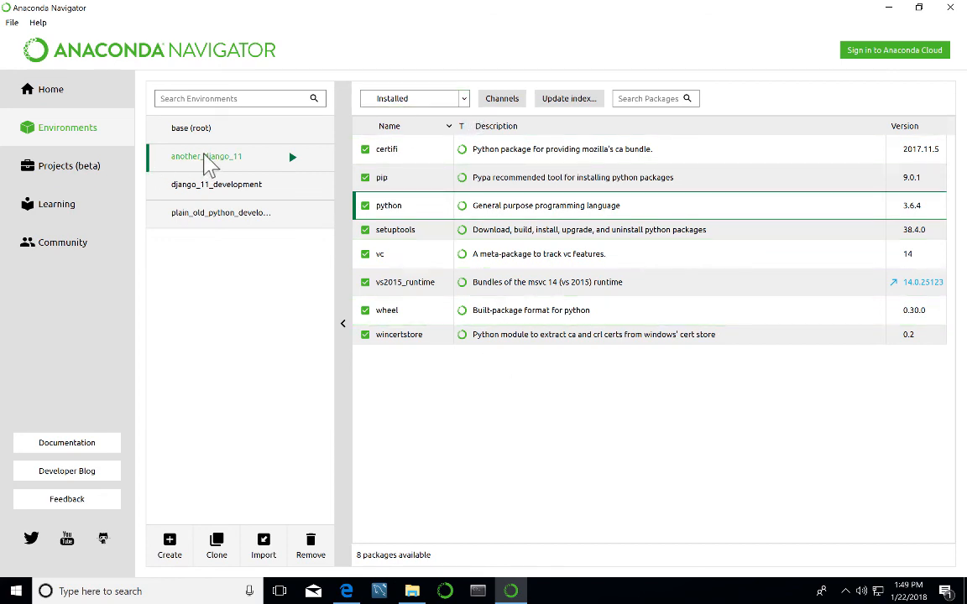
click(210, 162)
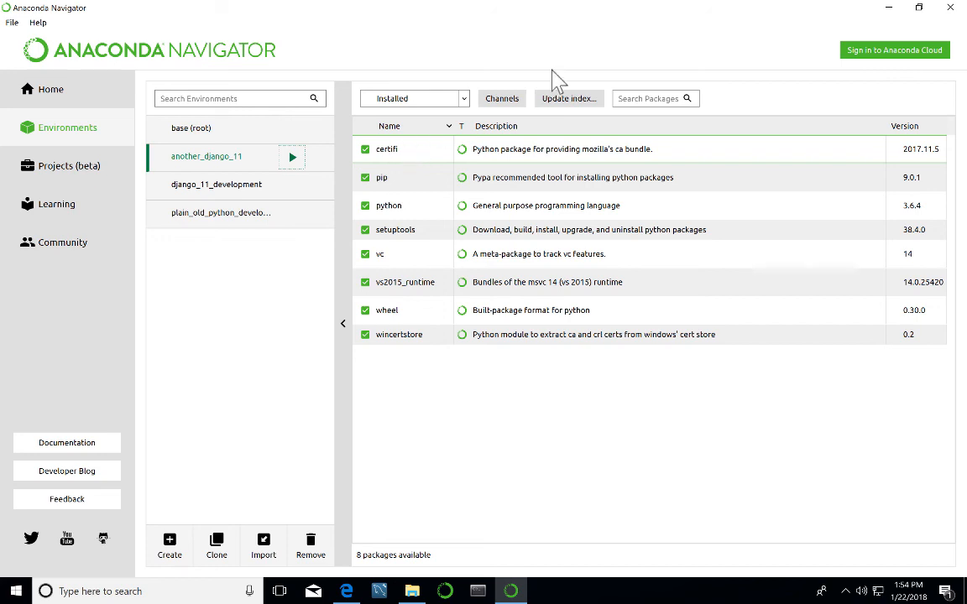
Open a terminal for another_django_11 from Navigator, check its packages with conda list, and close the terminal.
click(894, 6)
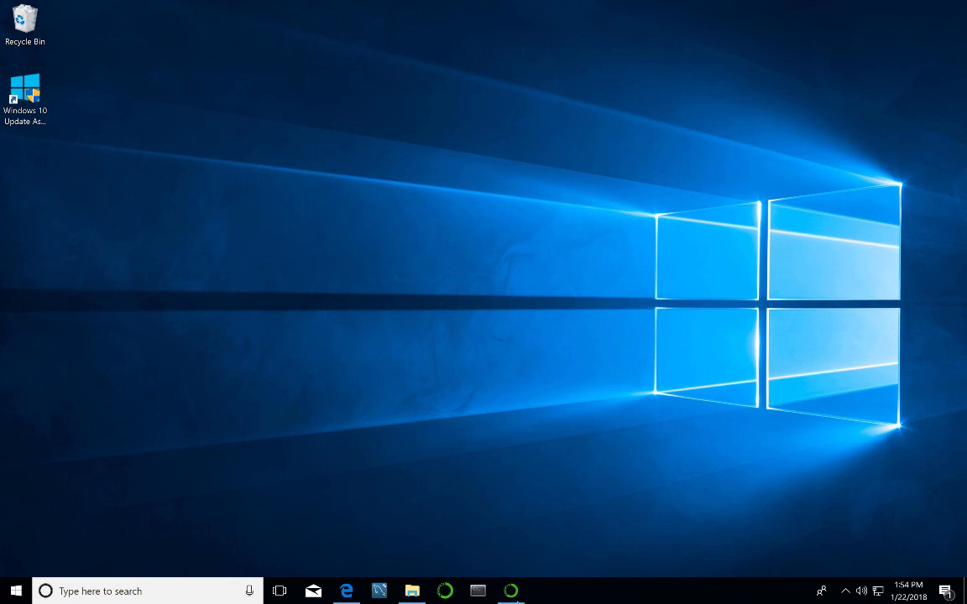
click(511, 590)
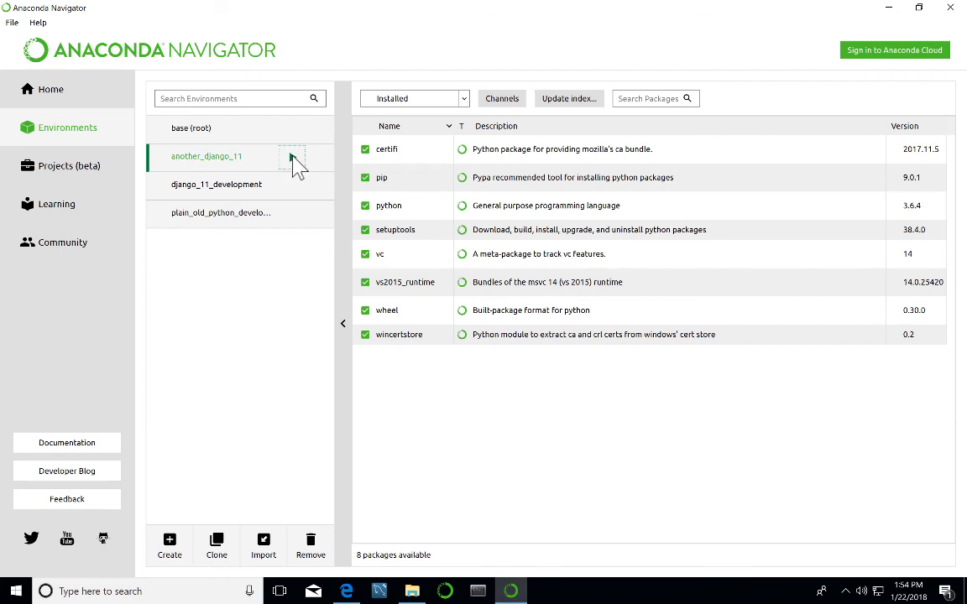
click(292, 158)
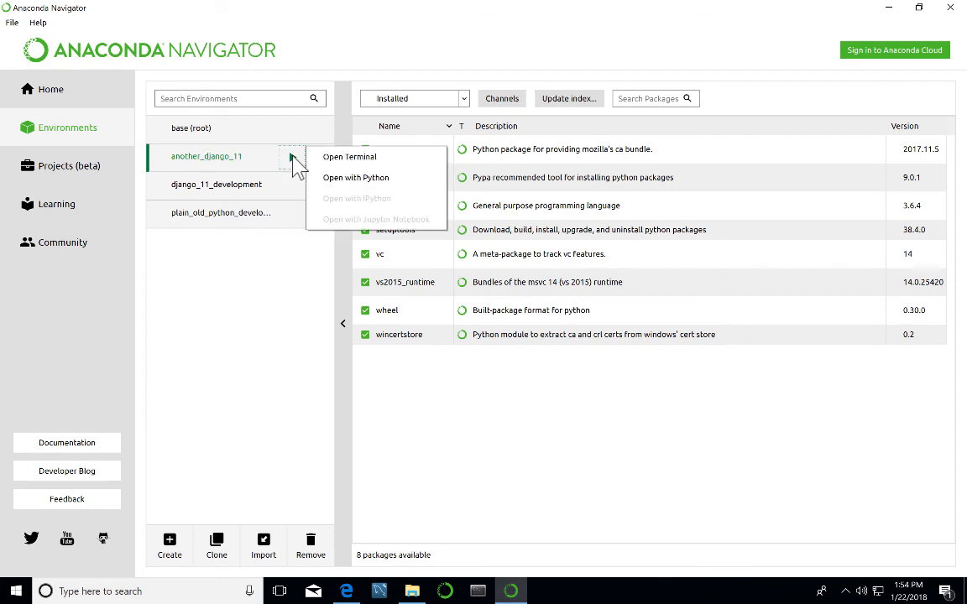
click(358, 158)
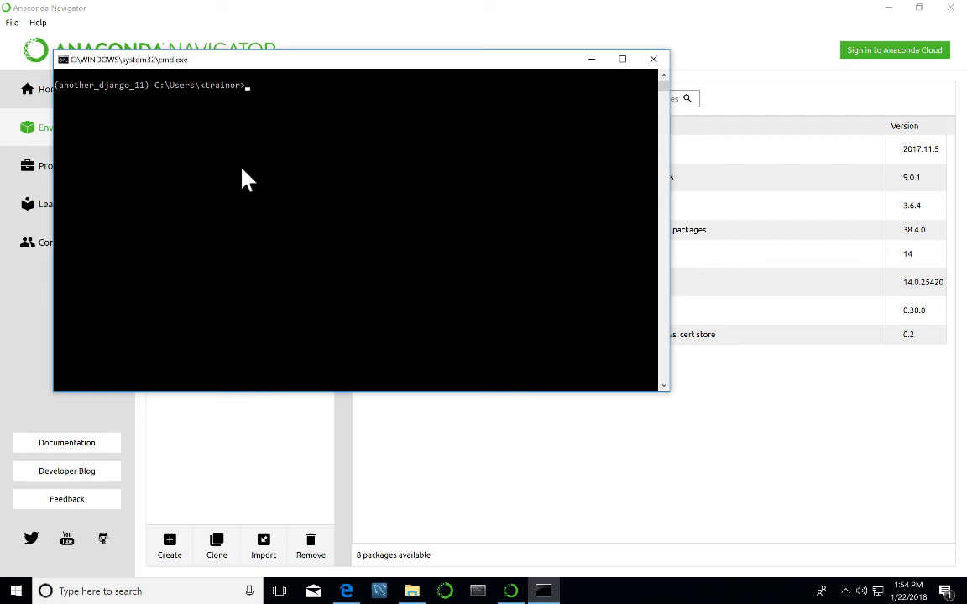
text(conda list)
key(Return)
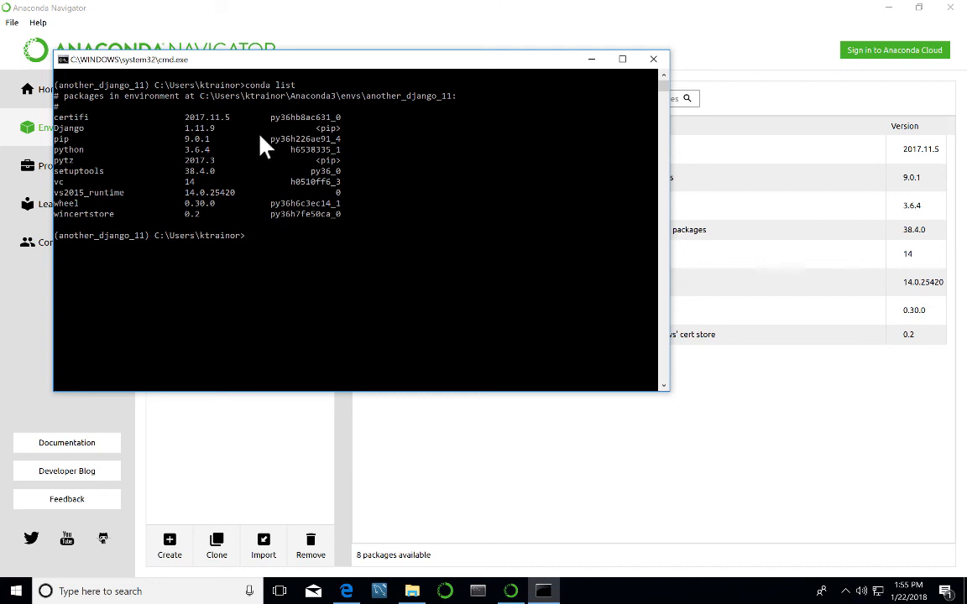
click(653, 60)
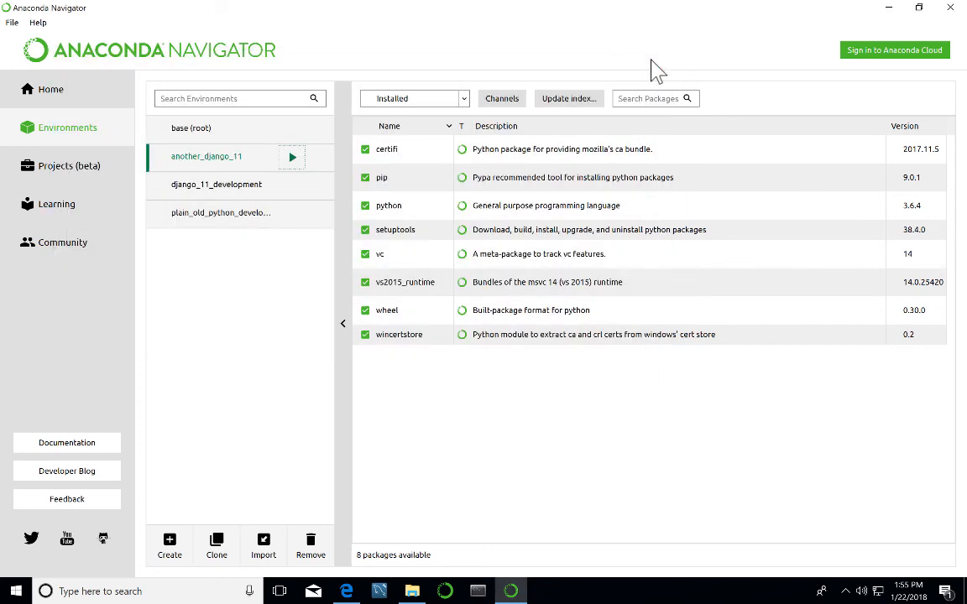